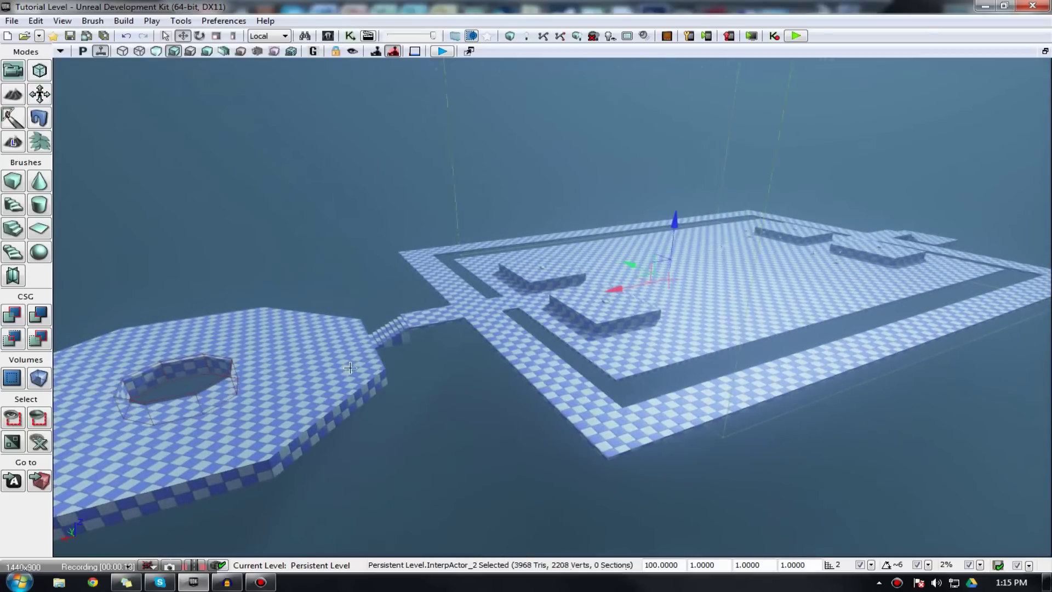
Open the Episode 4 - Initial Level Design file from VirtusEducation > Documentation > UDK Tutorial Series on Local Disk (E:), and close the folder window
left_click(61, 583)
left_click(101, 396)
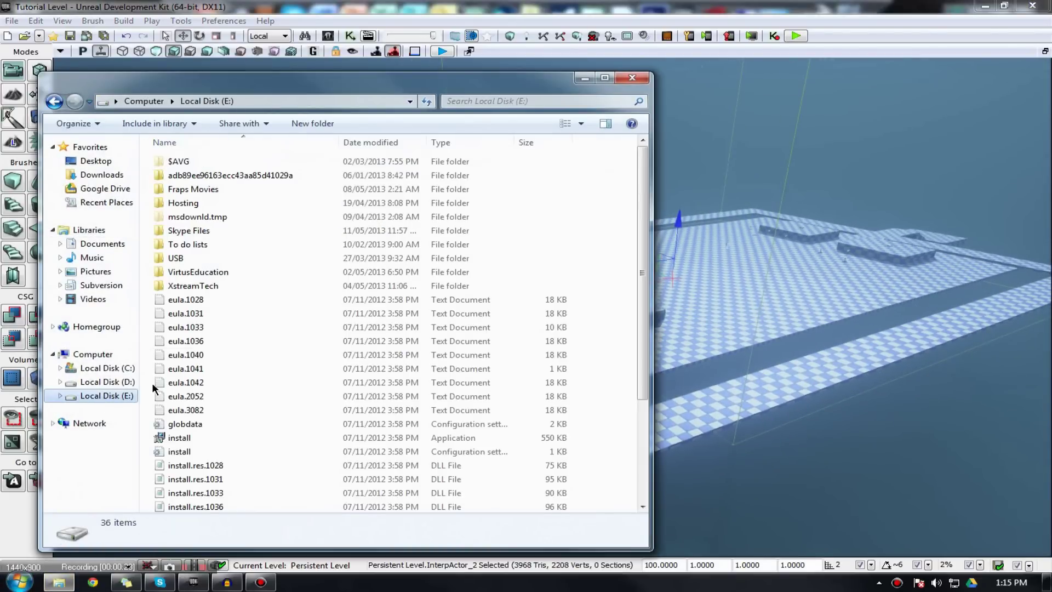
double_click(214, 274)
double_click(209, 205)
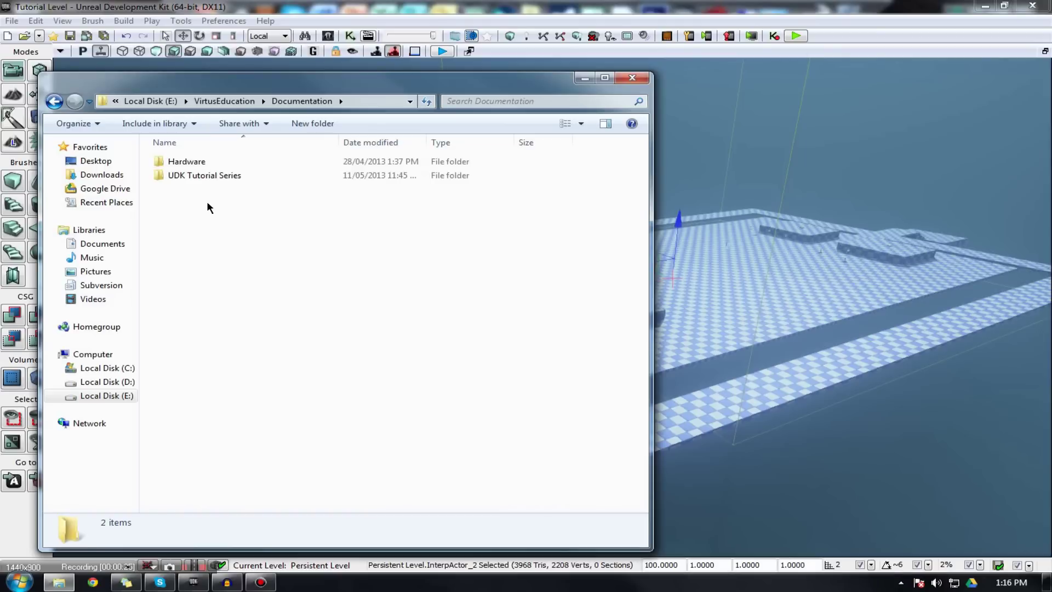
double_click(212, 164)
left_click(241, 101)
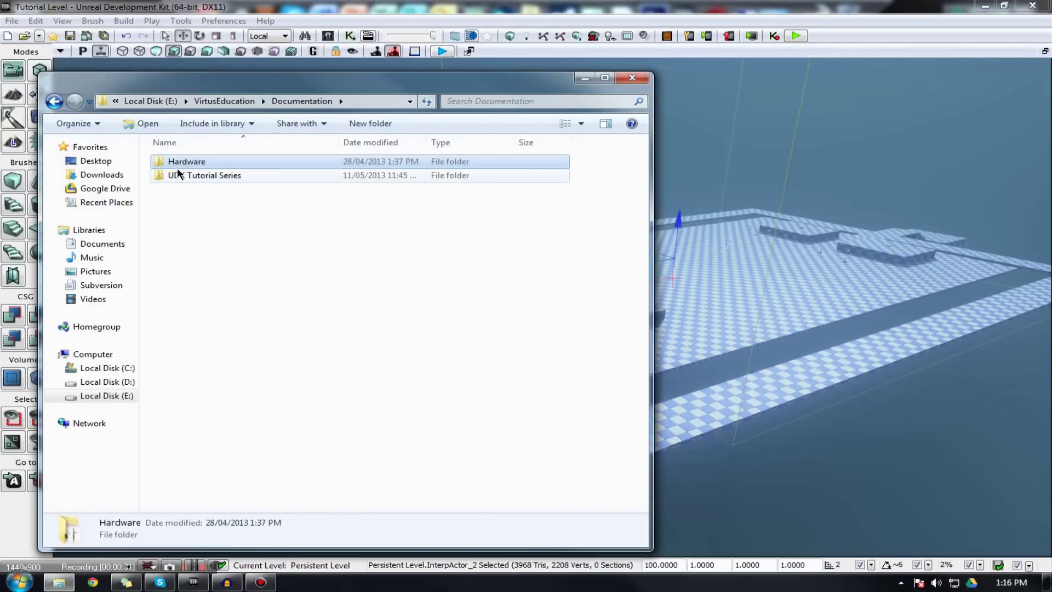
double_click(182, 175)
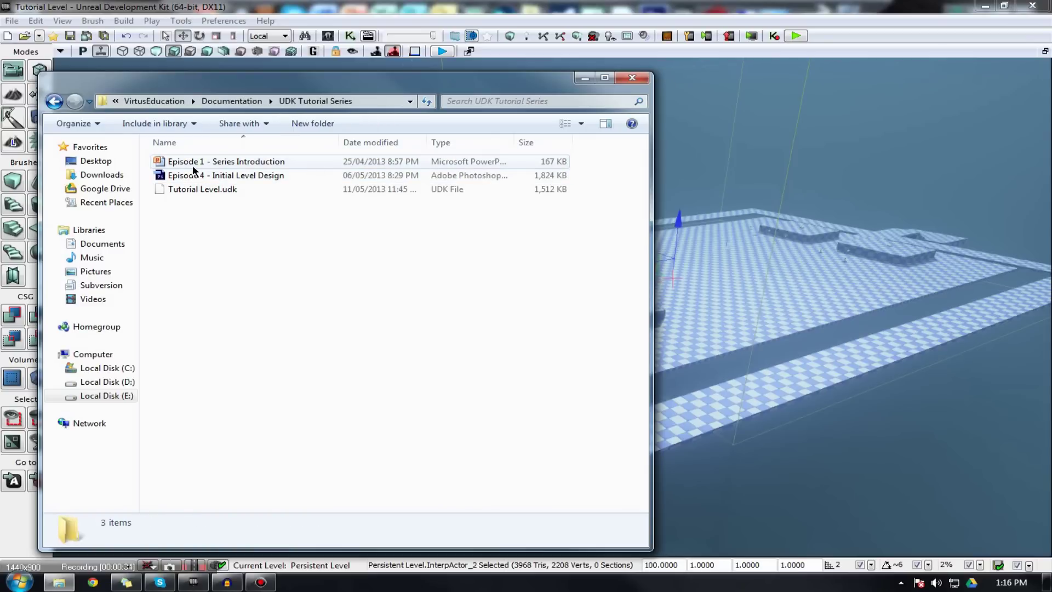
double_click(219, 176)
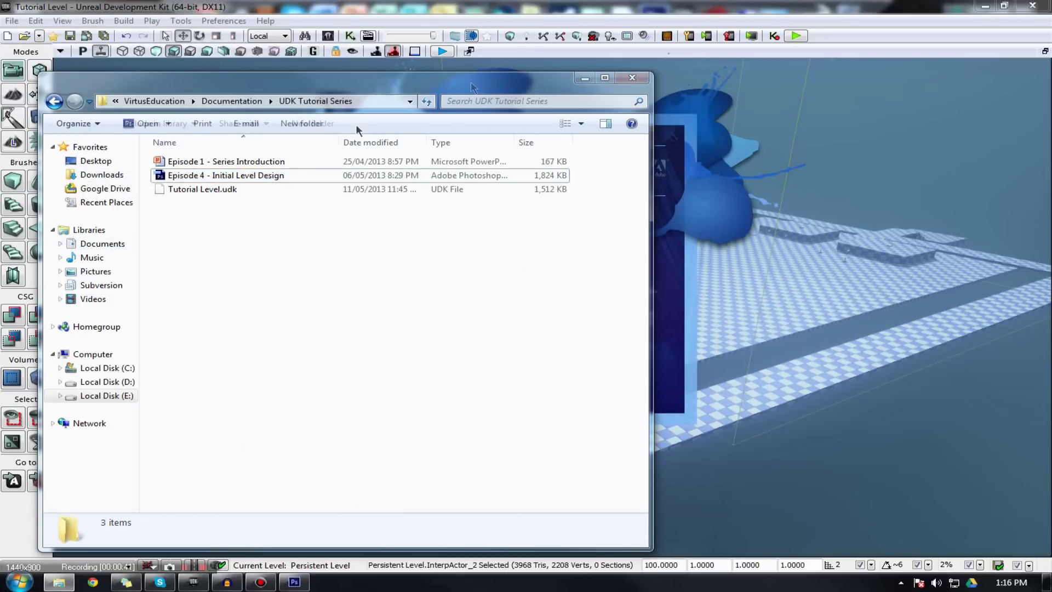
left_click(632, 77)
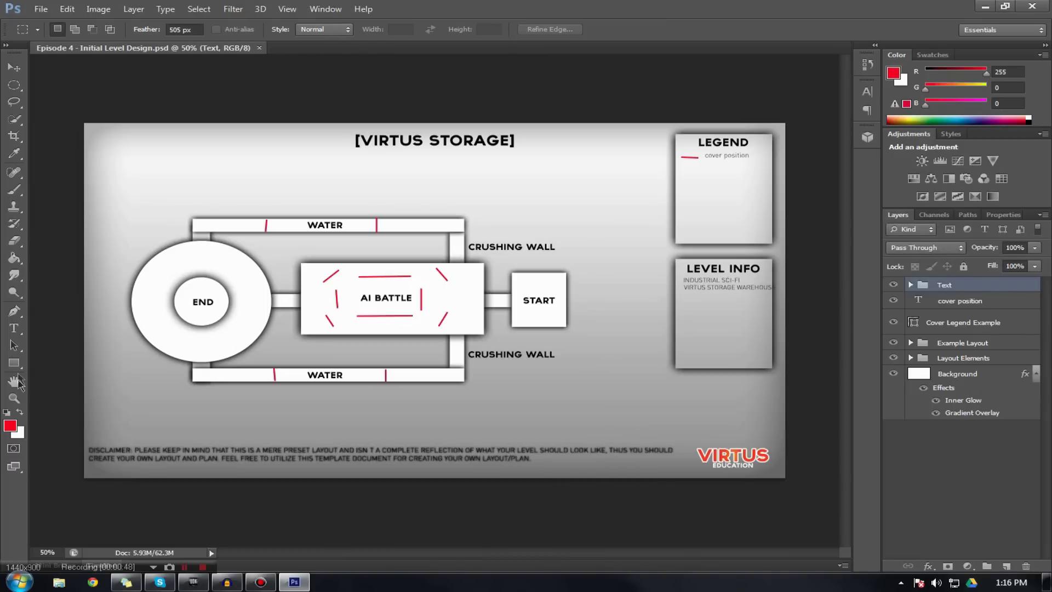
Examine the AI Battle area of the level plan up close and fit the whole plan back on screen
left_click(13, 398)
left_click(401, 293)
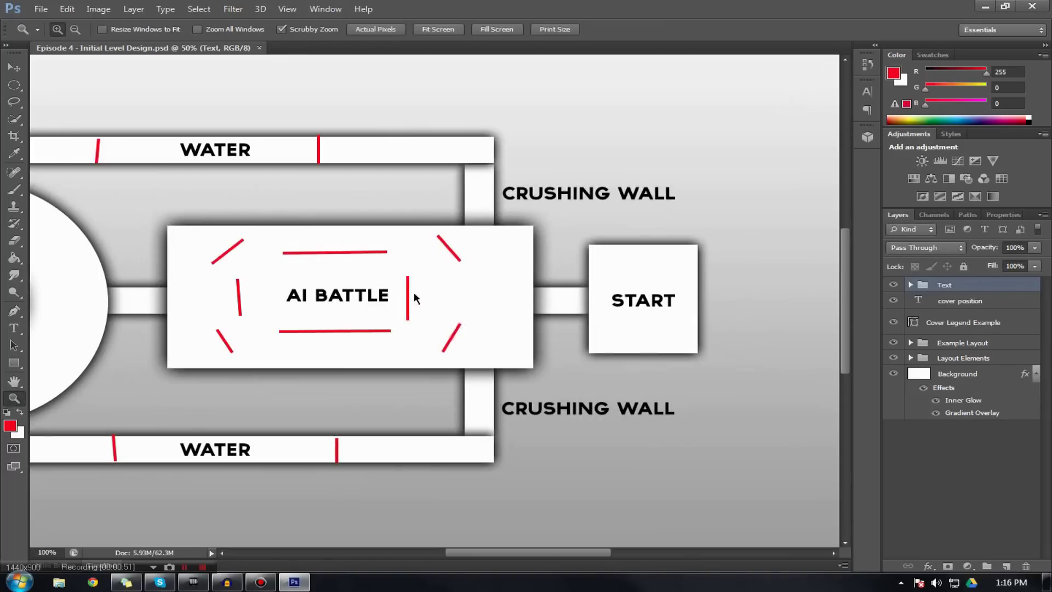
right_click(414, 293)
left_click(433, 300)
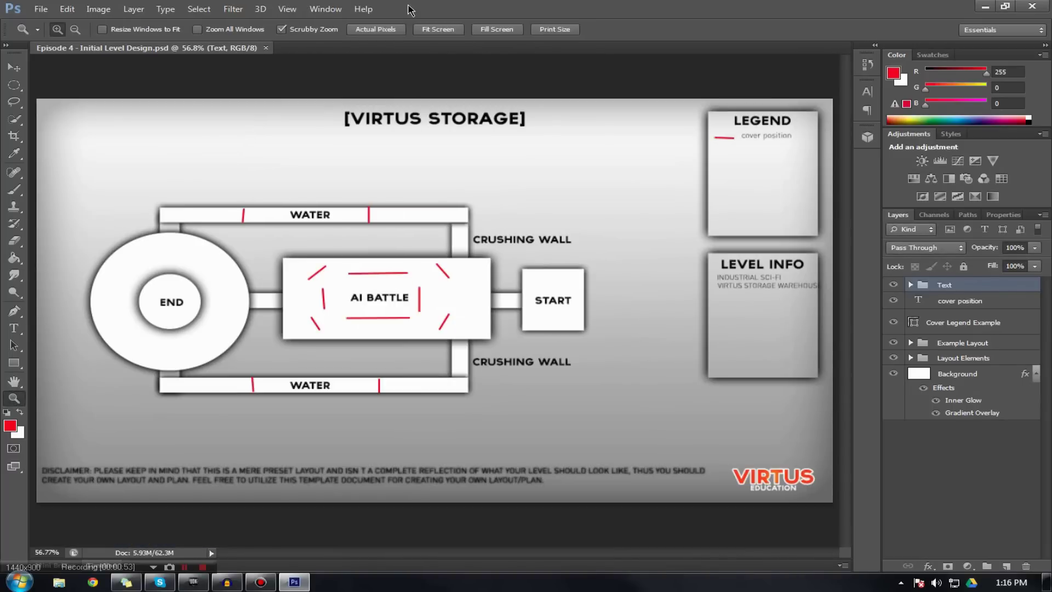
Restore the Photoshop window to a smaller size and move it off this monitor to uncover the Unreal Development Kit level
double_click(411, 10)
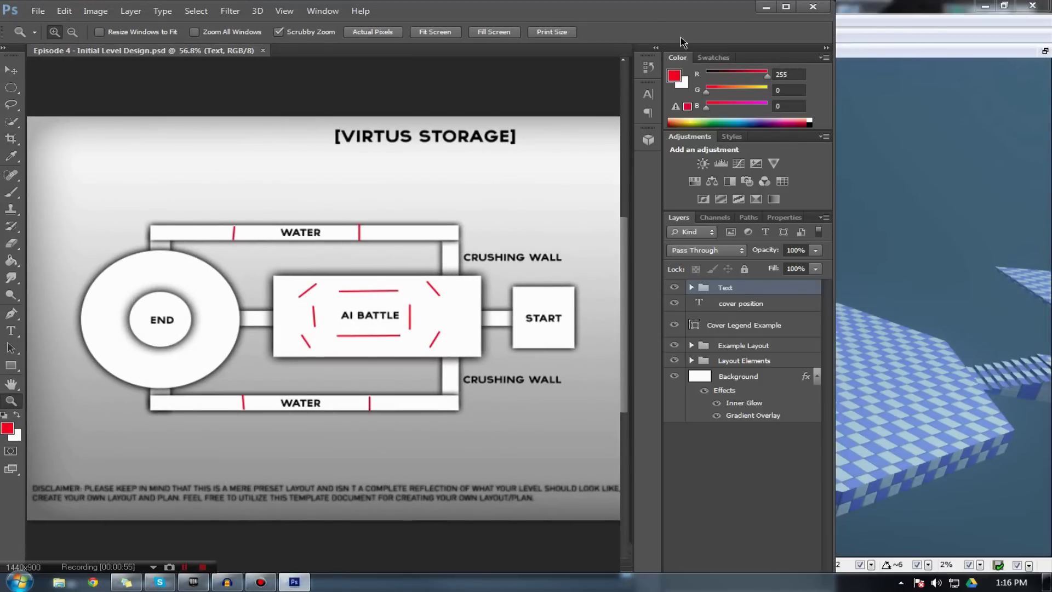
left_click_drag(682, 42, 487, 84)
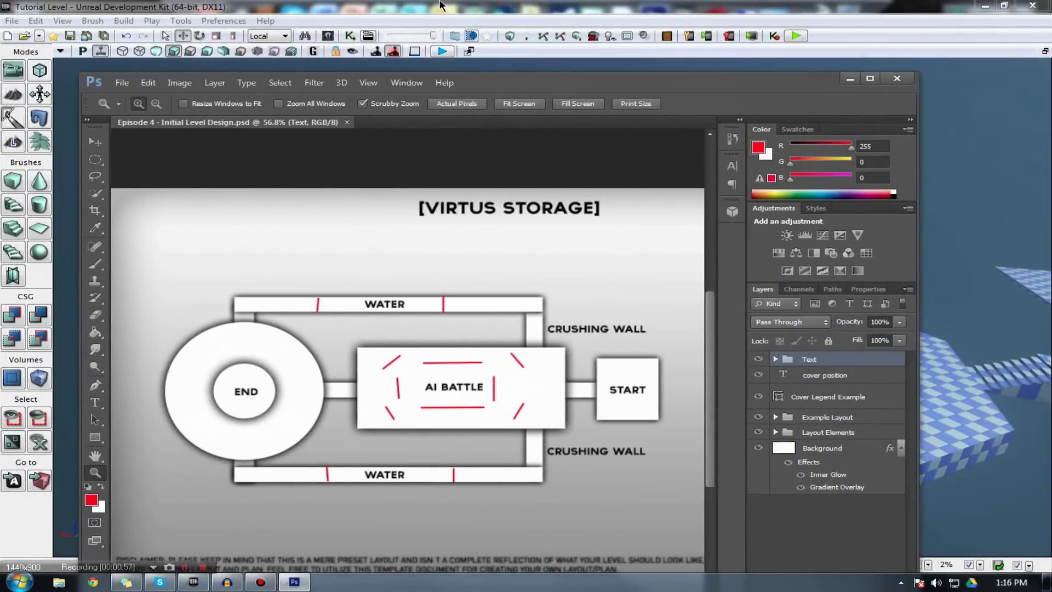
left_click_drag(440, 6, 440, 5)
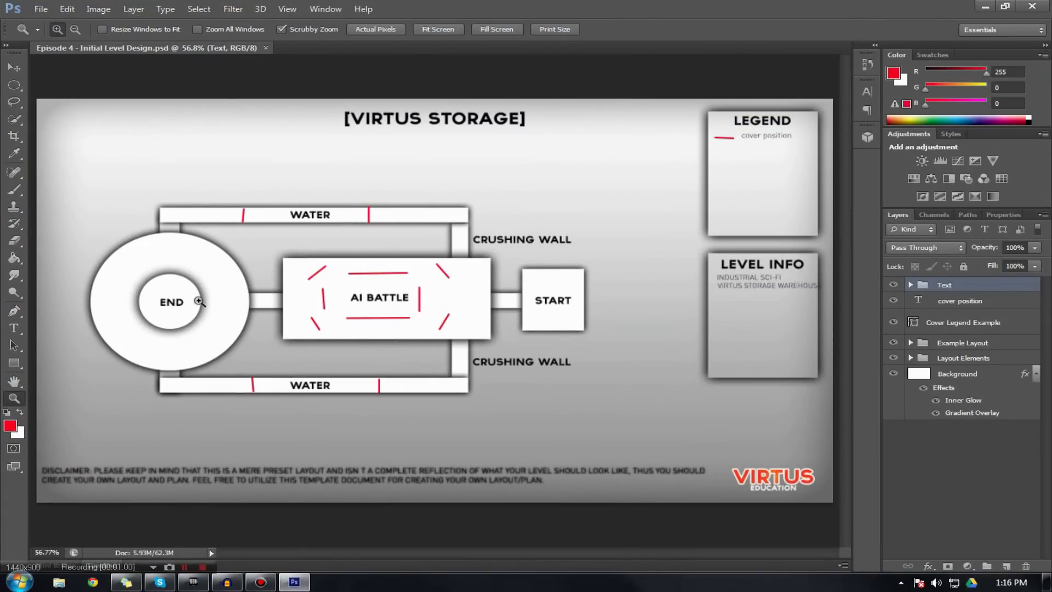
double_click(428, 9)
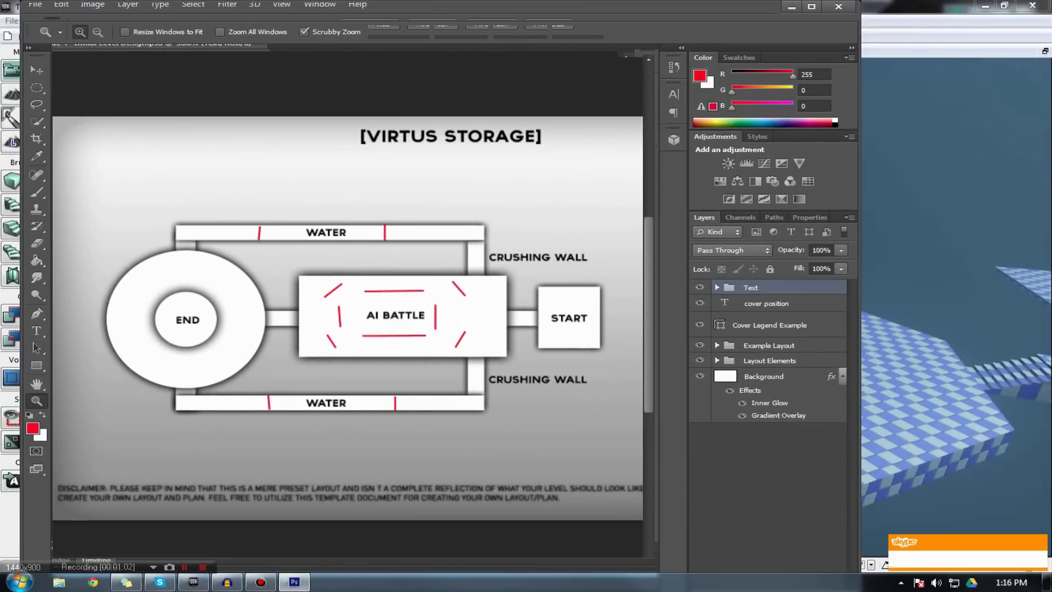
left_click_drag(458, 11, 1051, 120)
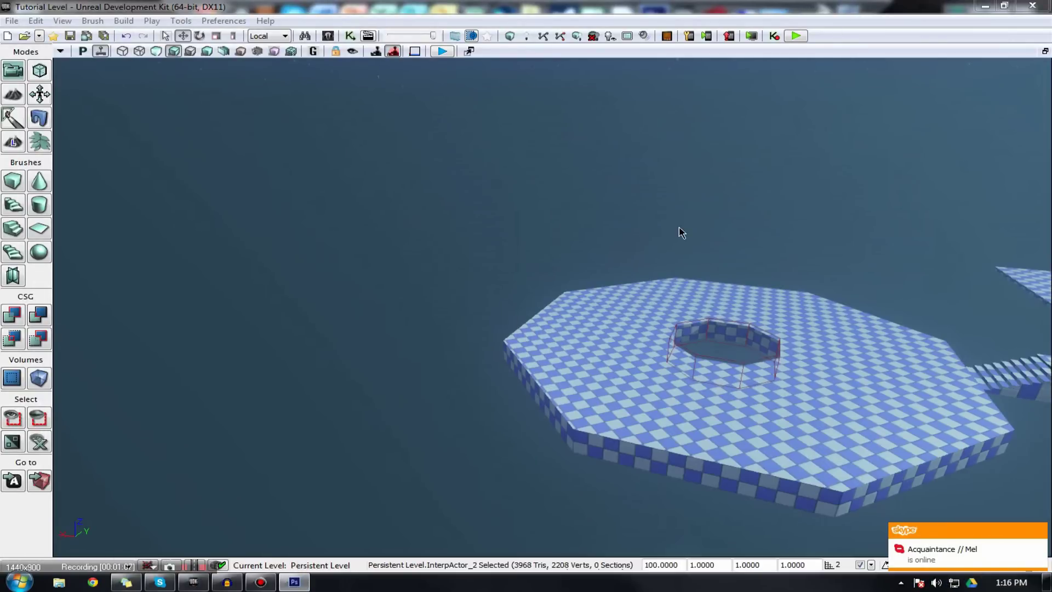
Examine the walkway from the octagonal platform, the arena's water channels and the raised cover blocks
mouse_move(426, 365)
right_mouse_down()
mouse_move(583, 315)
mouse_move(429, 364)
right_mouse_up()
key("s")
key("a")
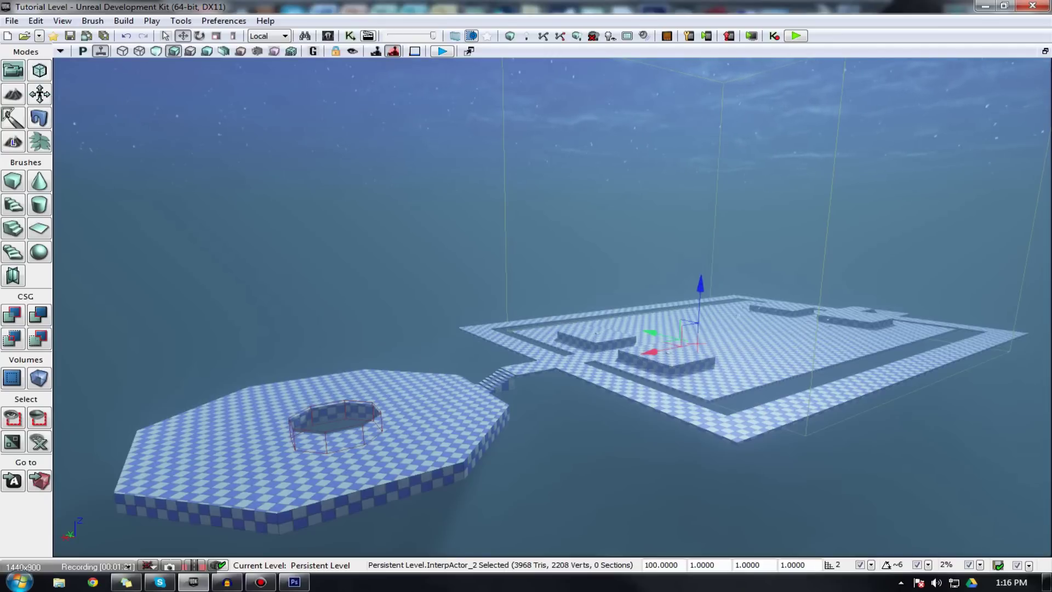
key("w")
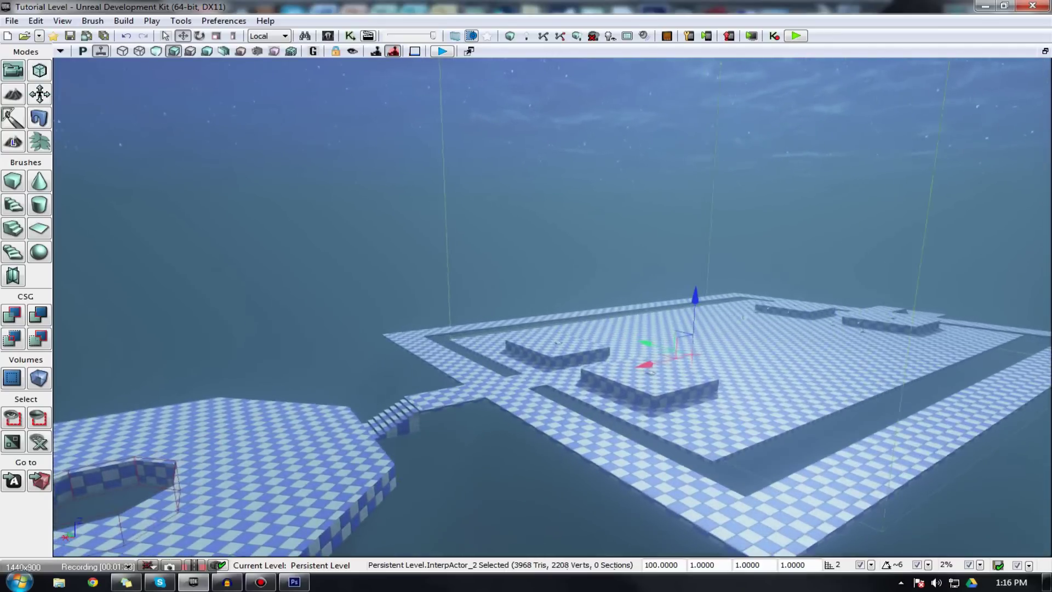
key("w")
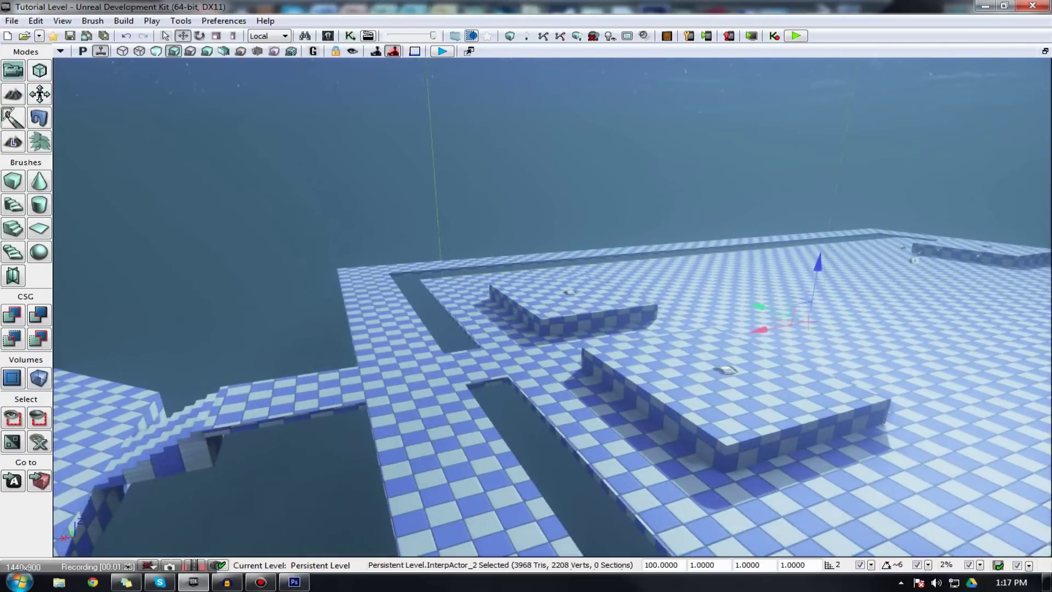
key("w")
key("a")
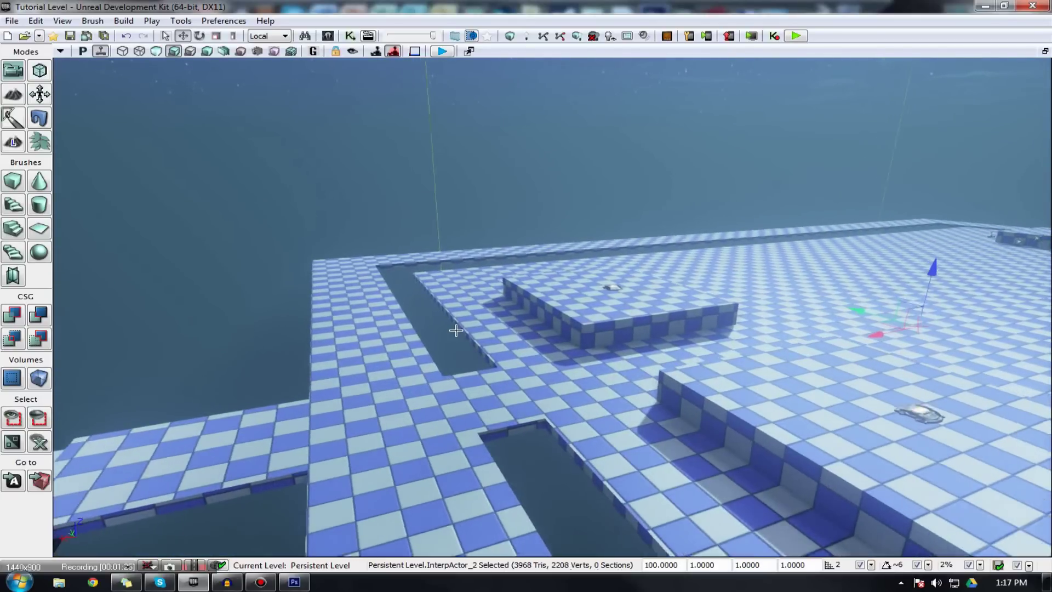
key("Up")
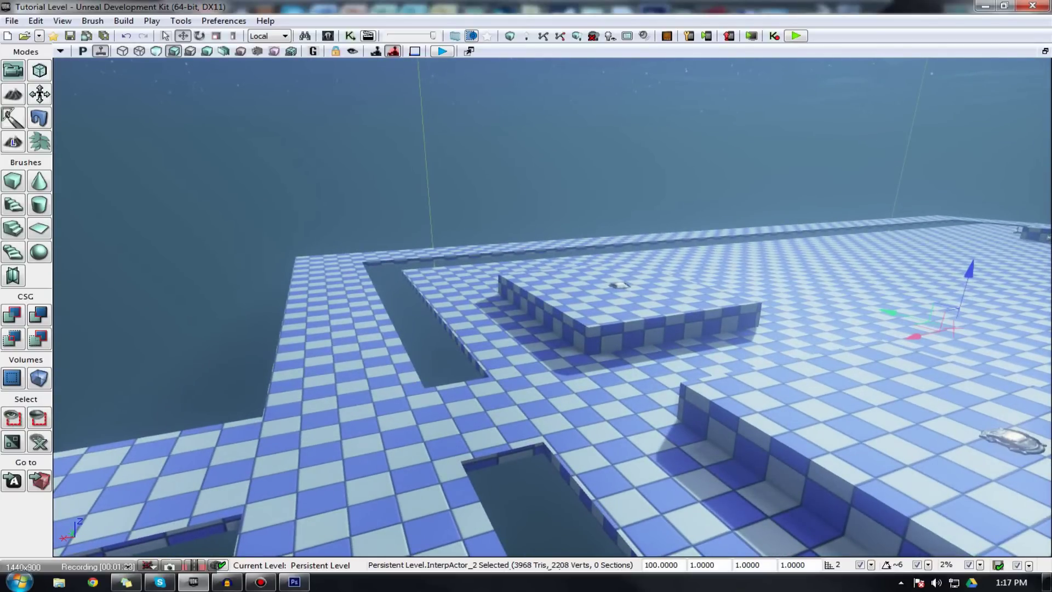
key("w")
key("d")
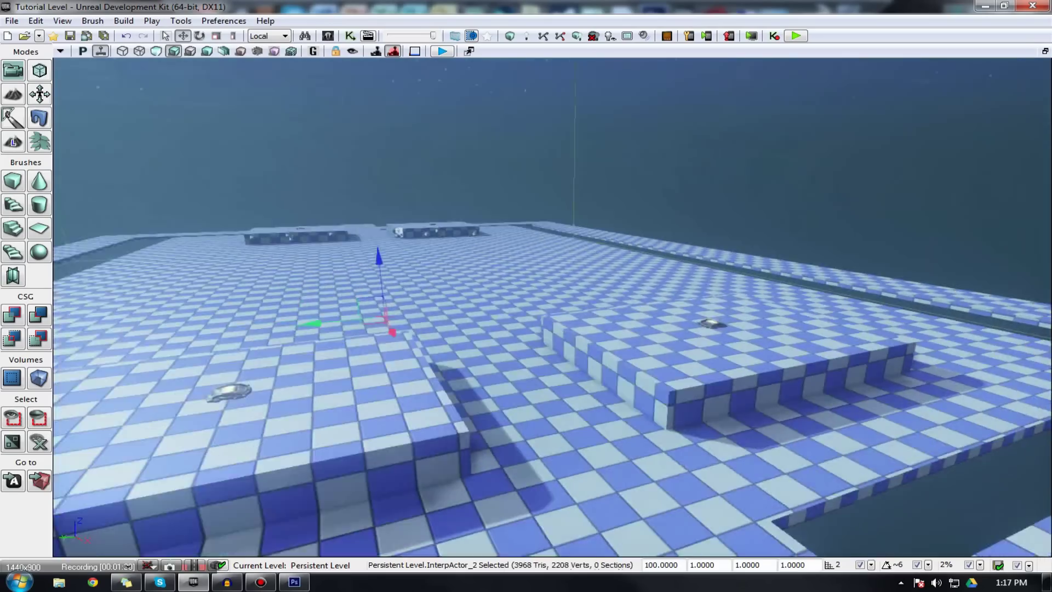
Survey the whole level layout against the plan, from the octagonal end platform across the arena
mouse_move(379, 396)
right_mouse_down()
mouse_move(379, 384)
mouse_move(471, 422)
mouse_move(379, 396)
right_mouse_up()
key("s")
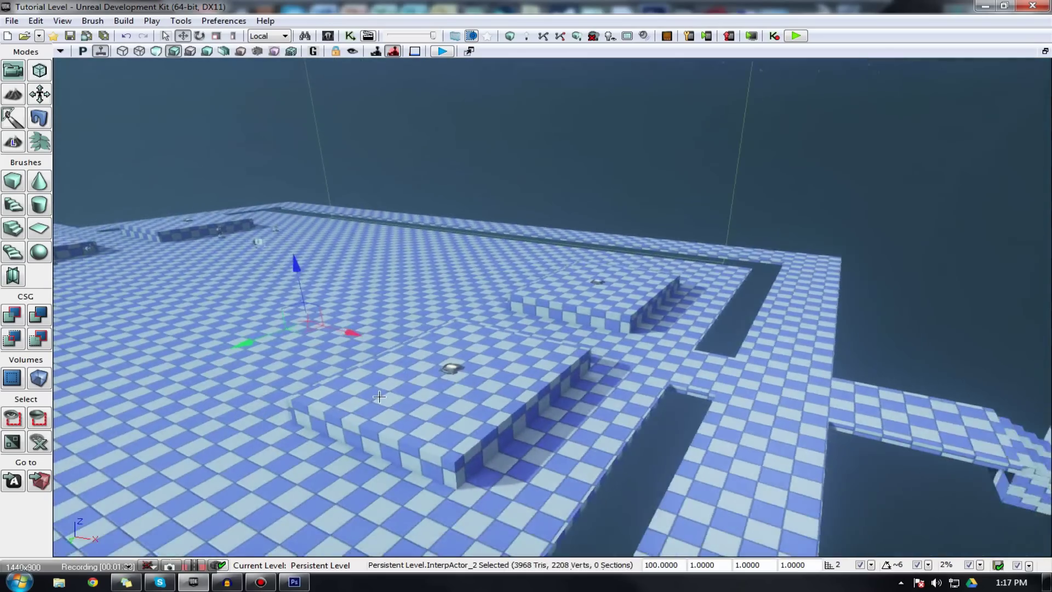
key("s")
key("d")
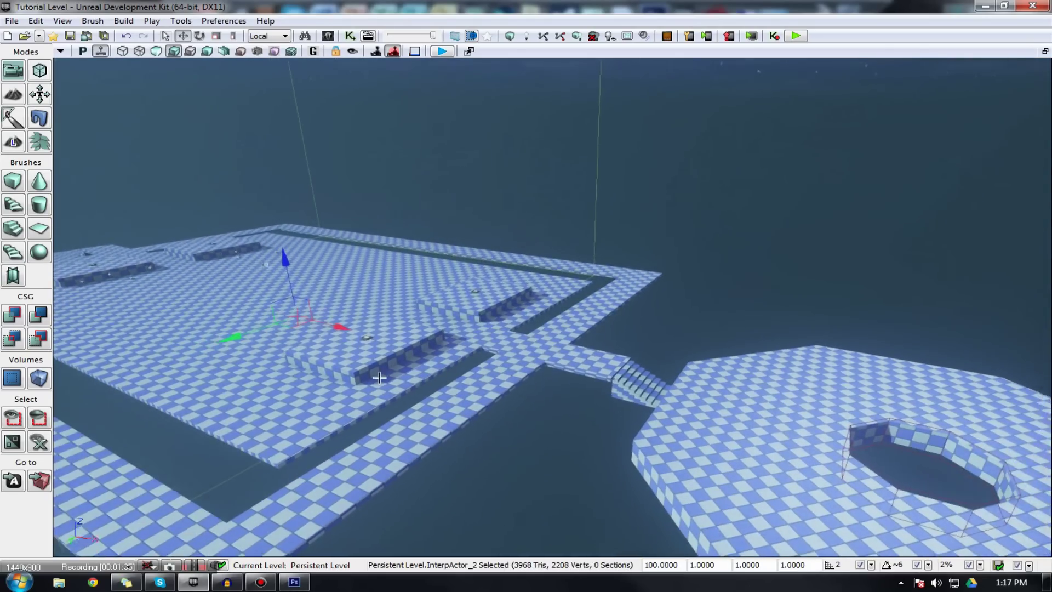
key("Down")
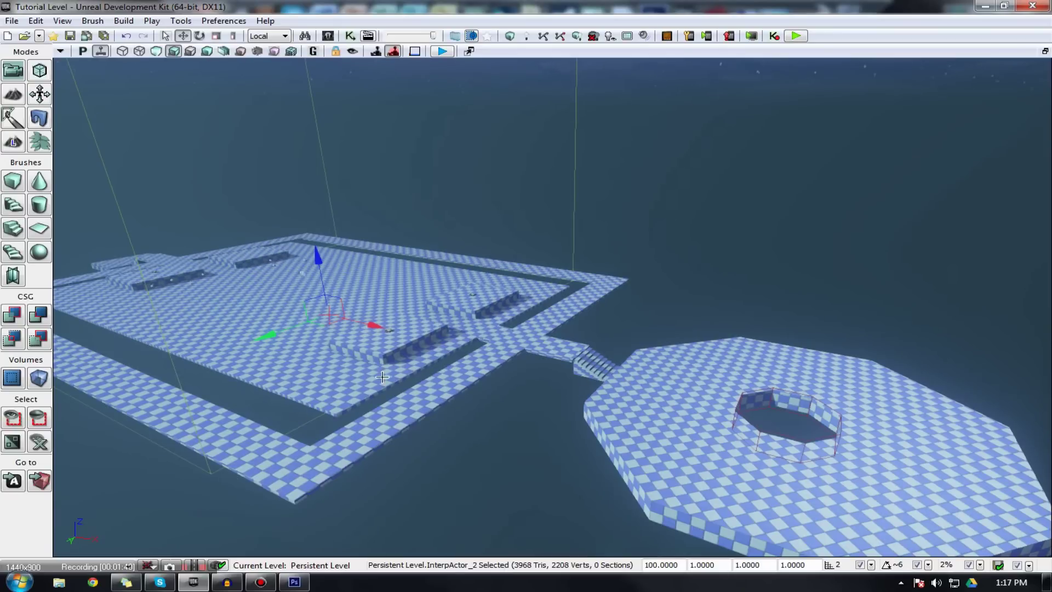
key("s")
right_click_drag(253, 442, 540, 345)
key("w")
key("a")
key("w")
key("w")
key("w")
key("s")
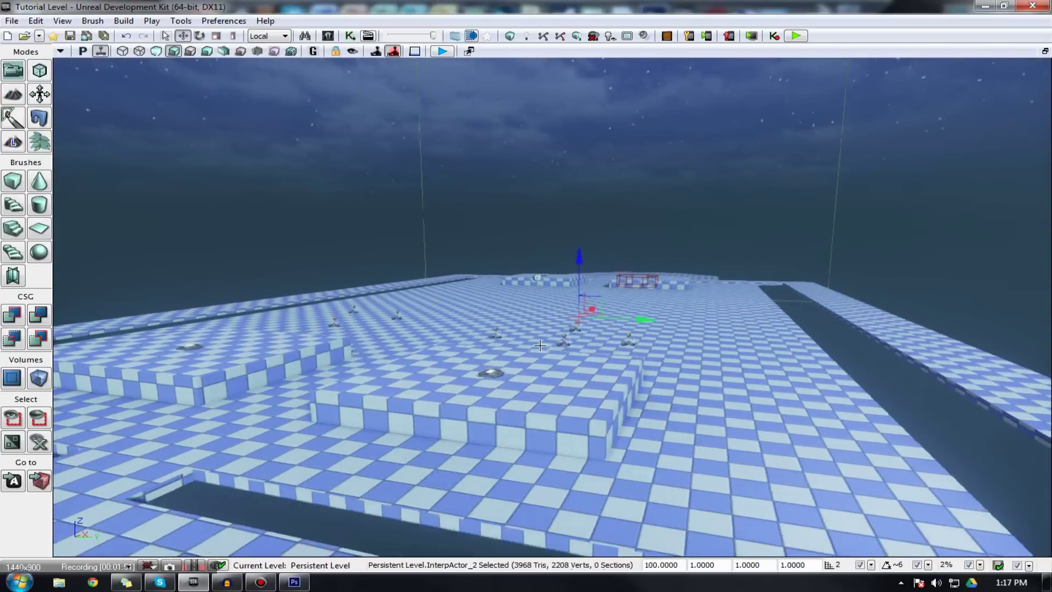
Select the builder brush and raise its cube shape above the floor at the hole in the octagonal platform
left_click_drag(539, 346, 540, 342)
left_click(624, 285)
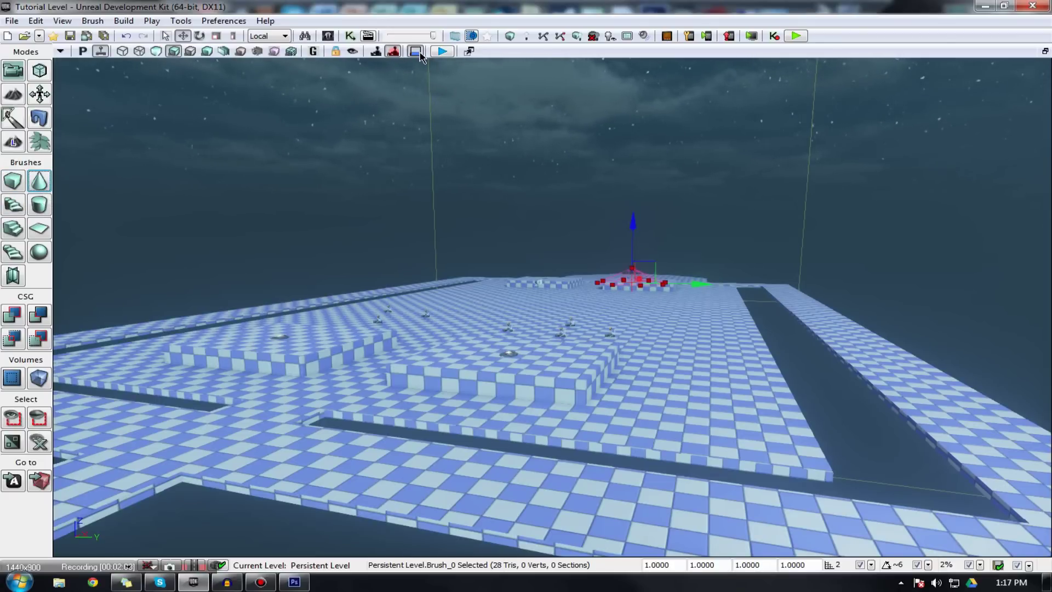
key("w")
mouse_move(553, 307)
right_mouse_down()
mouse_move(552, 263)
mouse_move(548, 274)
mouse_move(428, 307)
mouse_move(548, 315)
mouse_move(493, 298)
mouse_move(589, 307)
mouse_move(449, 301)
mouse_move(453, 312)
mouse_move(619, 300)
right_mouse_up()
key("w")
key("s")
key("w")
key("s")
key("w")
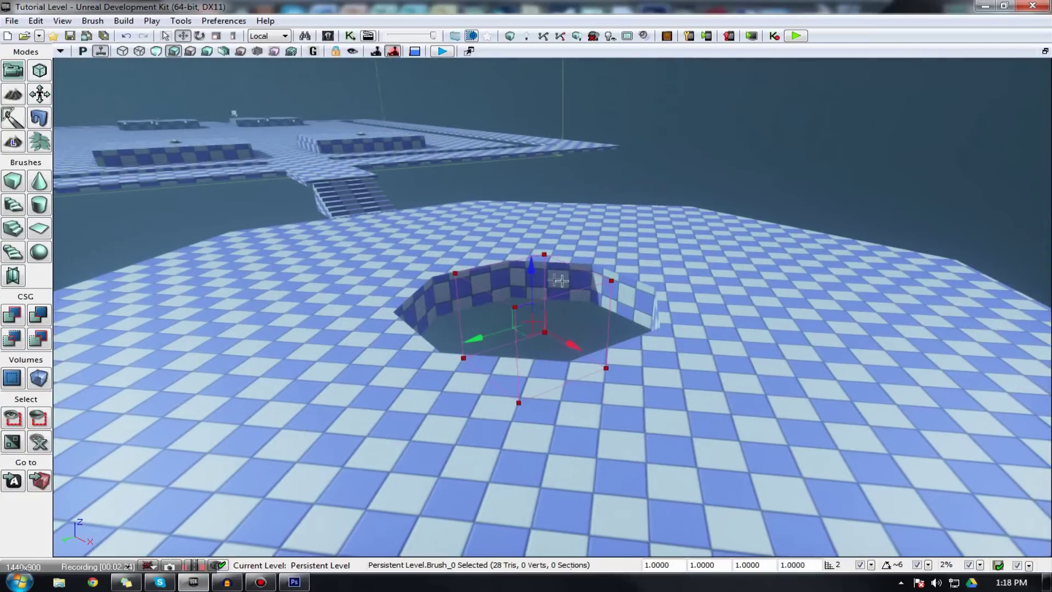
left_click_drag(519, 268, 520, 258)
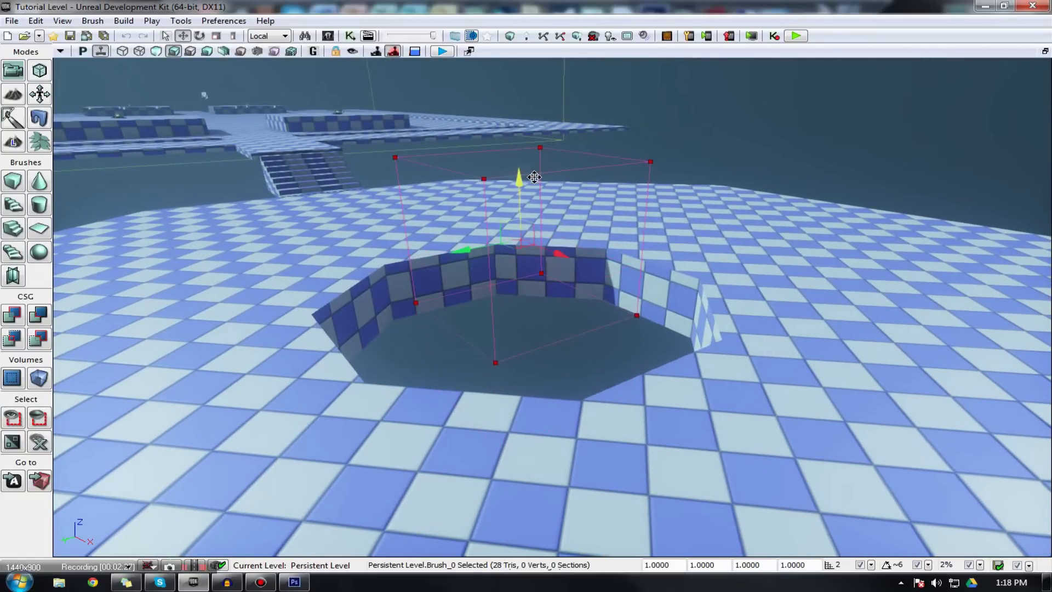
mouse_move(534, 177)
right_mouse_down()
mouse_move(553, 189)
mouse_move(543, 170)
mouse_move(540, 189)
mouse_move(535, 177)
right_mouse_up()
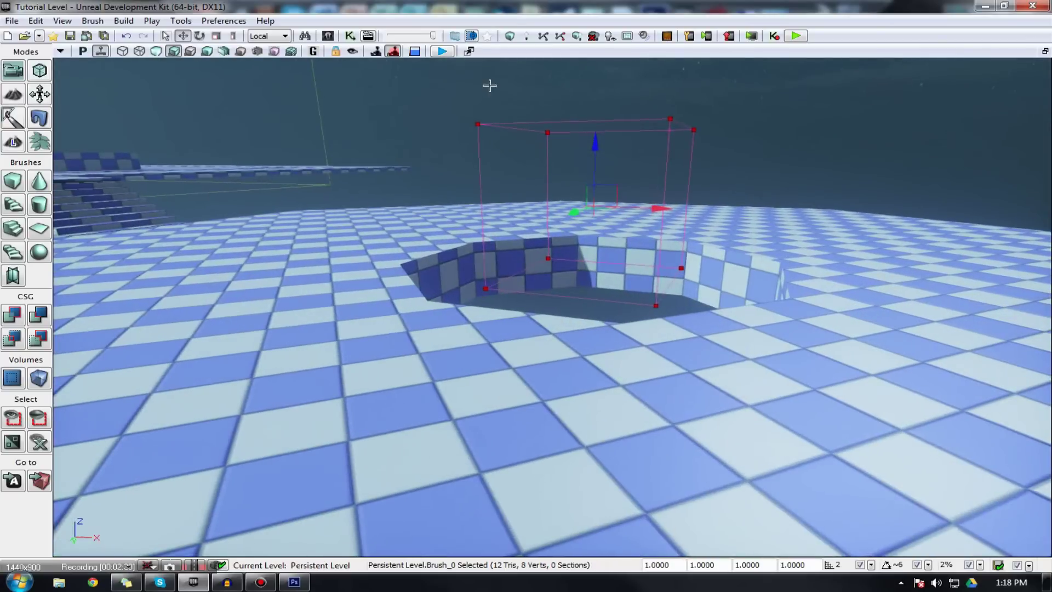
Playtest the level beside the octagonal platform's hole to check how the builder brush behaves in game, and end the play session
left_click(447, 51)
left_click(606, 326)
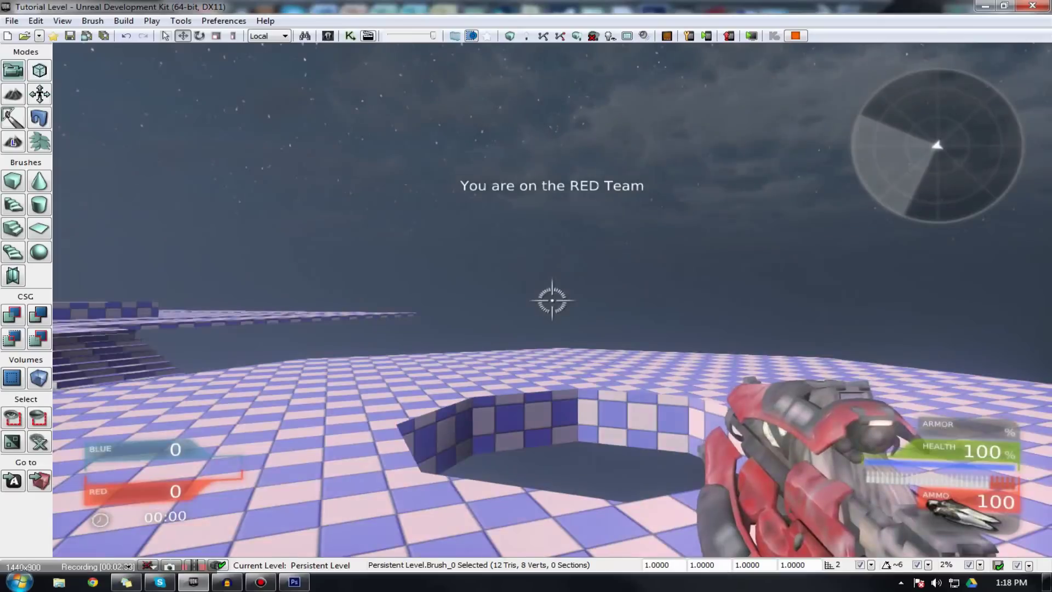
key("w")
left_click(552, 301)
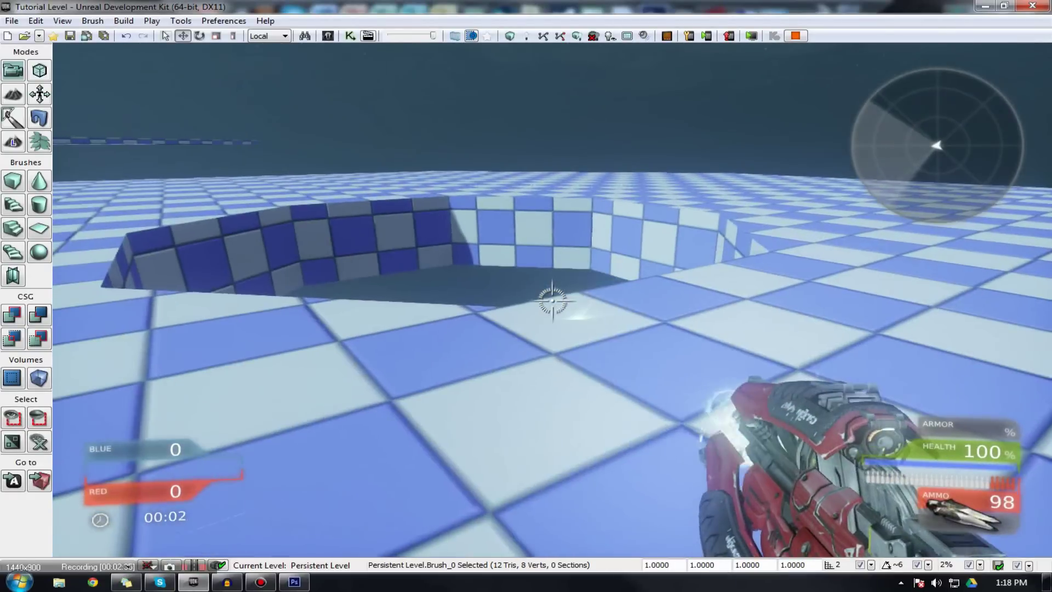
key("w")
left_click(552, 301)
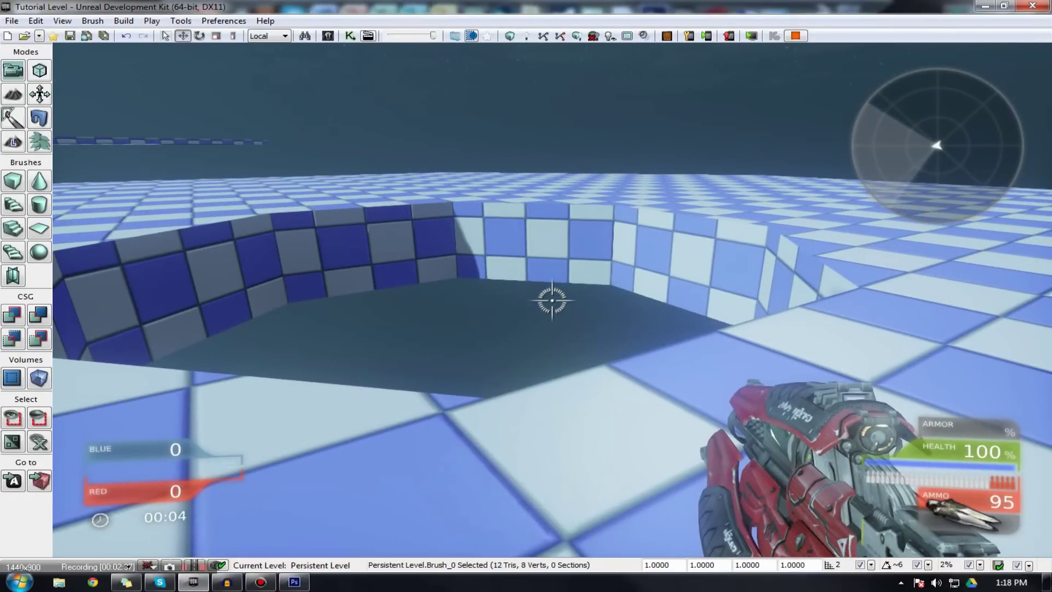
key("F1")
key("alt+Tab")
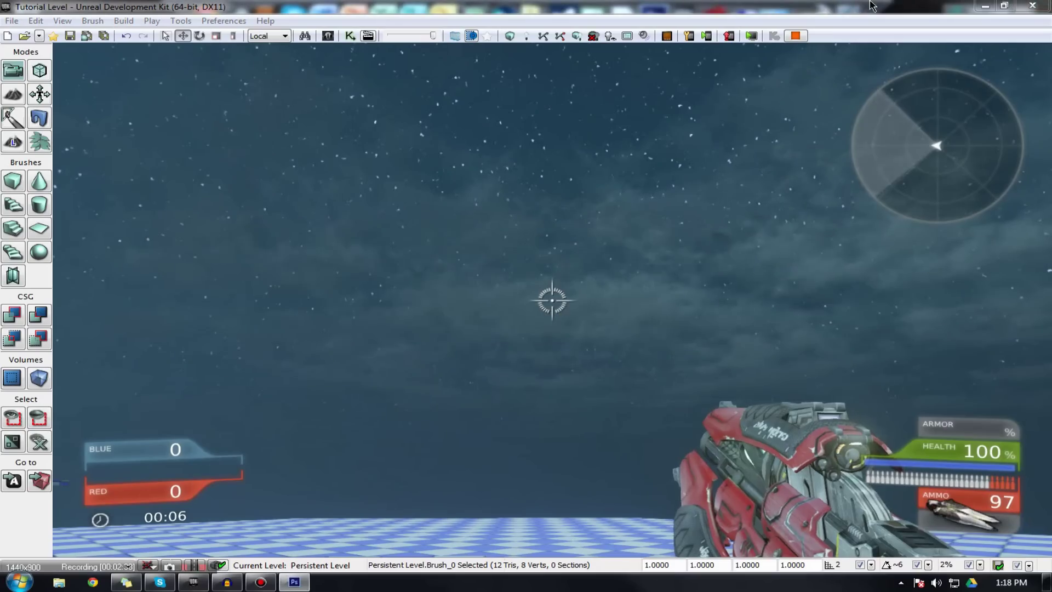
left_click(796, 36)
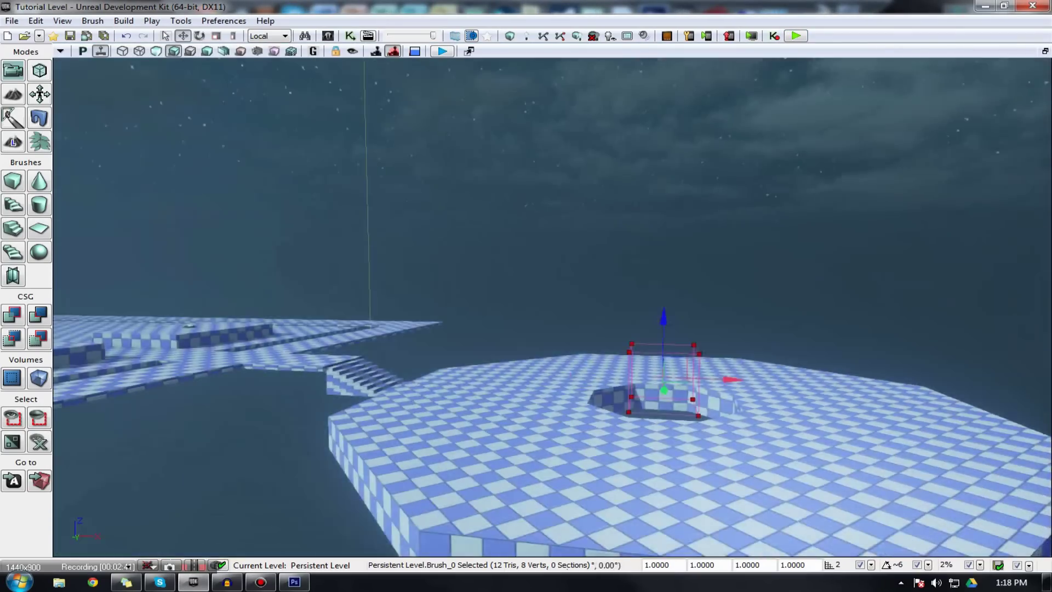
Add a solid cube over the octagonal platform's hole from the builder brush with CSG Add
key("w")
right_click_drag(552, 306, 803, 302)
key("s")
key("w")
key("s")
right_click_drag(712, 307, 718, 340)
key("w")
key("w")
right_click_drag(565, 307, 633, 290)
key("s")
key("w")
key("s")
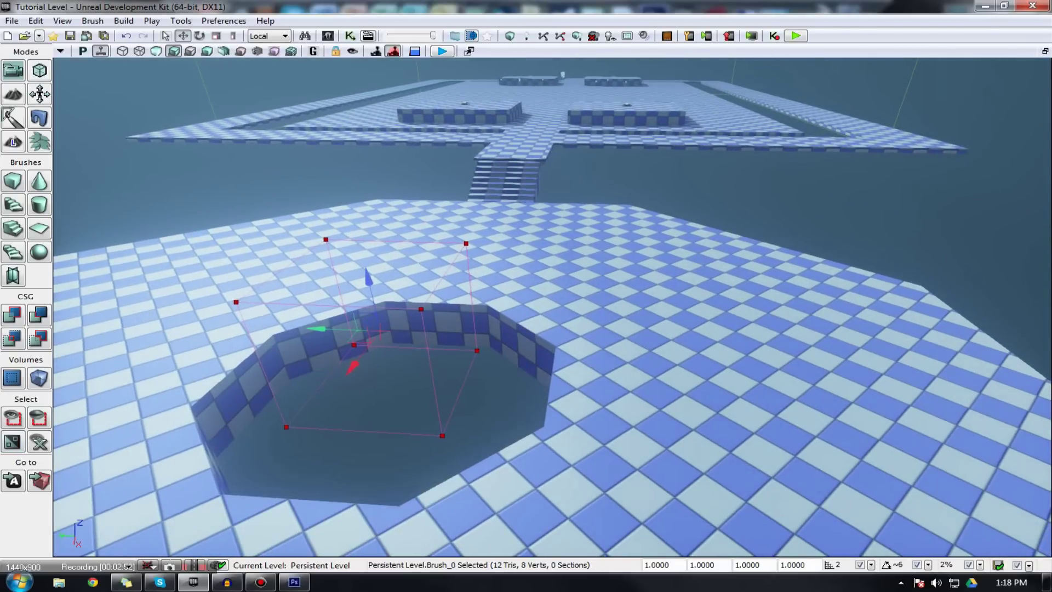
key("Up")
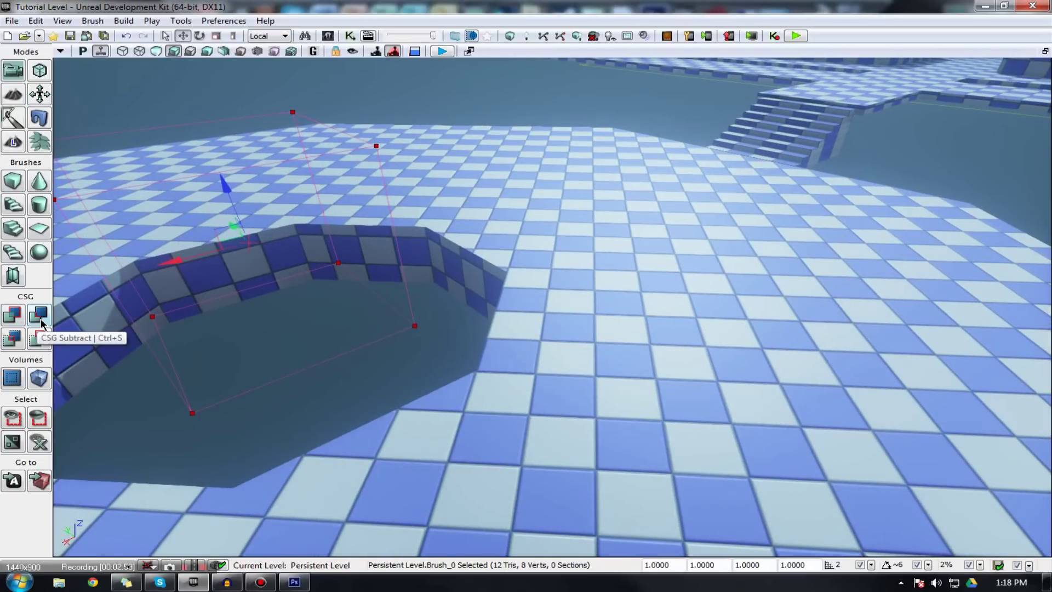
left_click(3, 322)
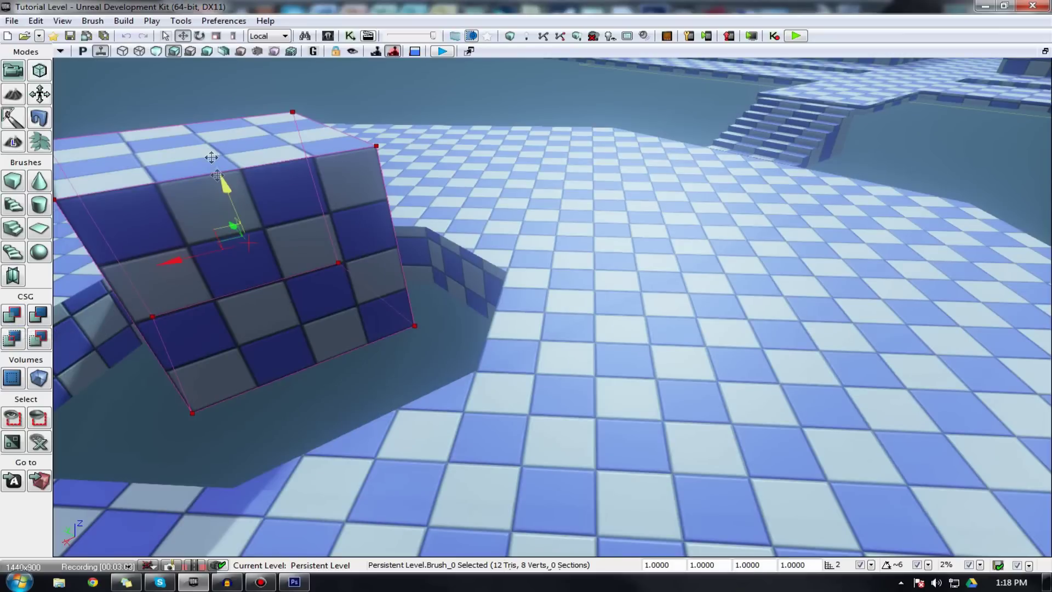
Try CSG Subtract with the builder brush on the solid cube over the octagonal platform's hole, inspect it, and undo the subtraction
left_click(35, 318)
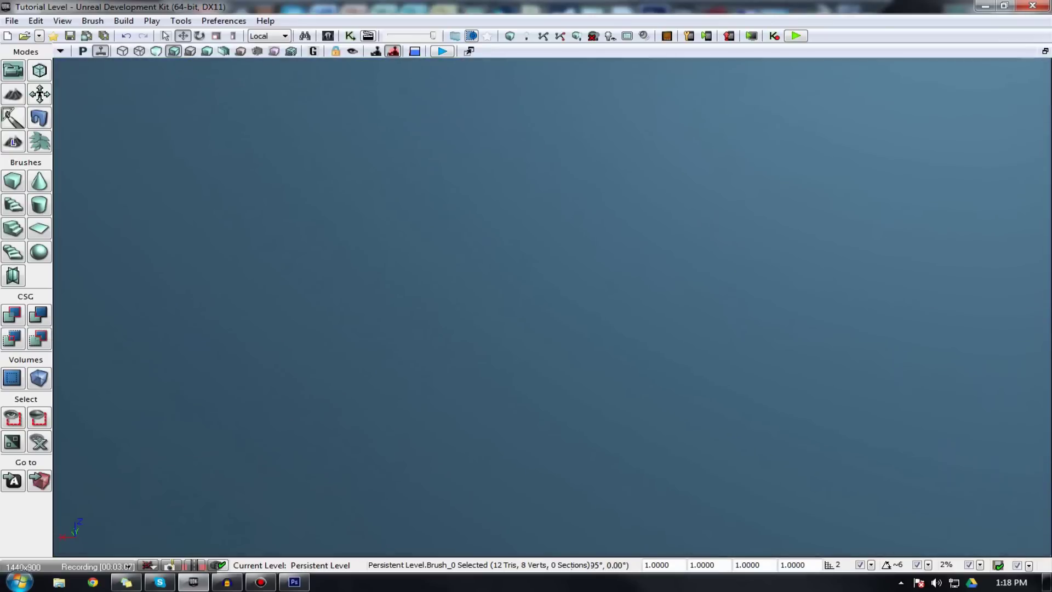
mouse_move(552, 306)
right_mouse_down()
mouse_move(553, 220)
mouse_move(569, 296)
right_mouse_up()
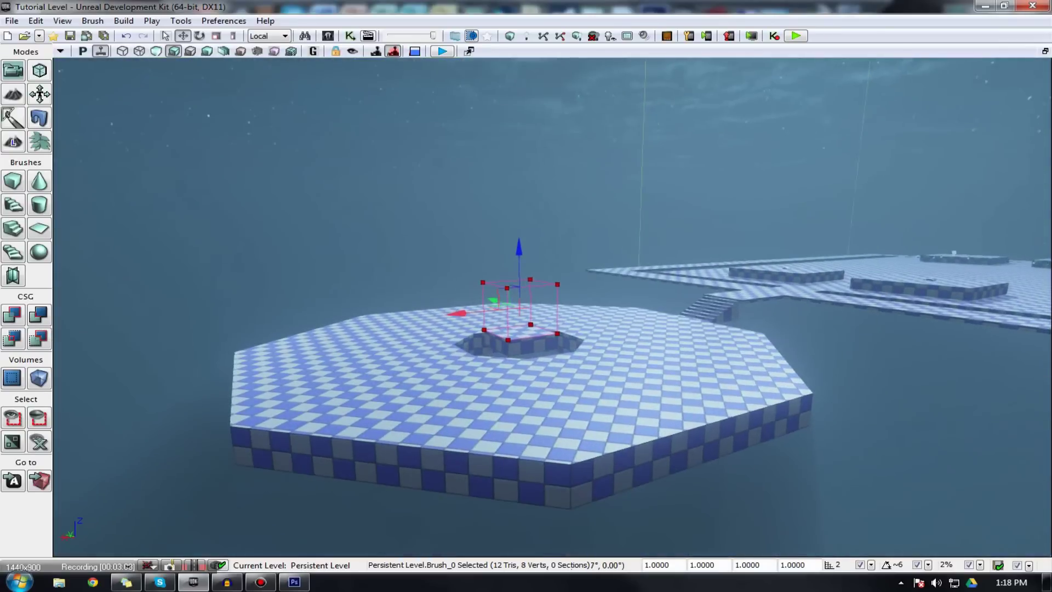
right_click_drag(293, 325, 293, 356)
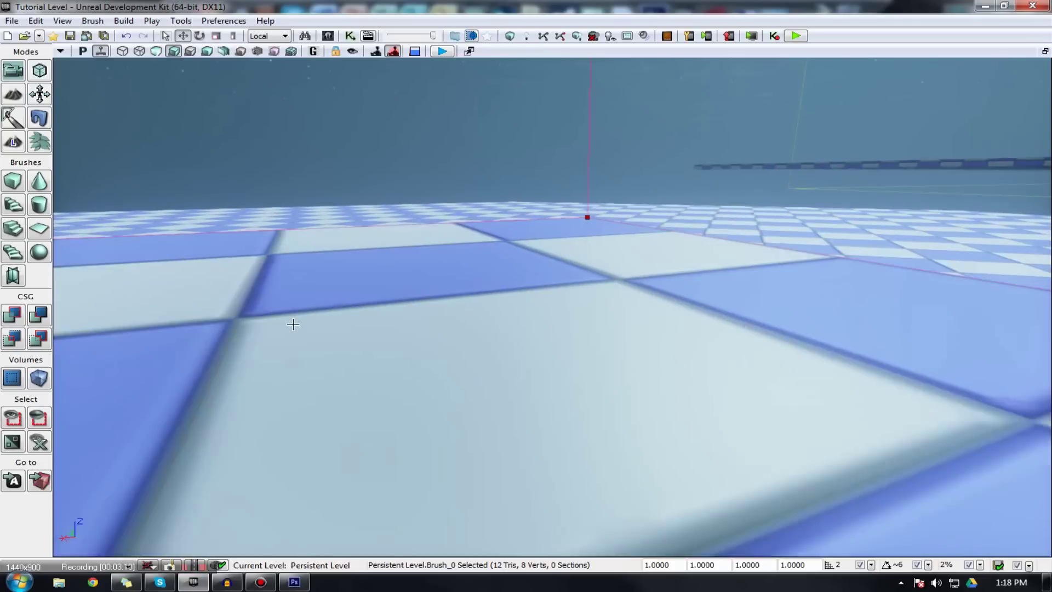
scroll(294, 325, "down", 6)
key("ctrl+z")
key("ctrl+z")
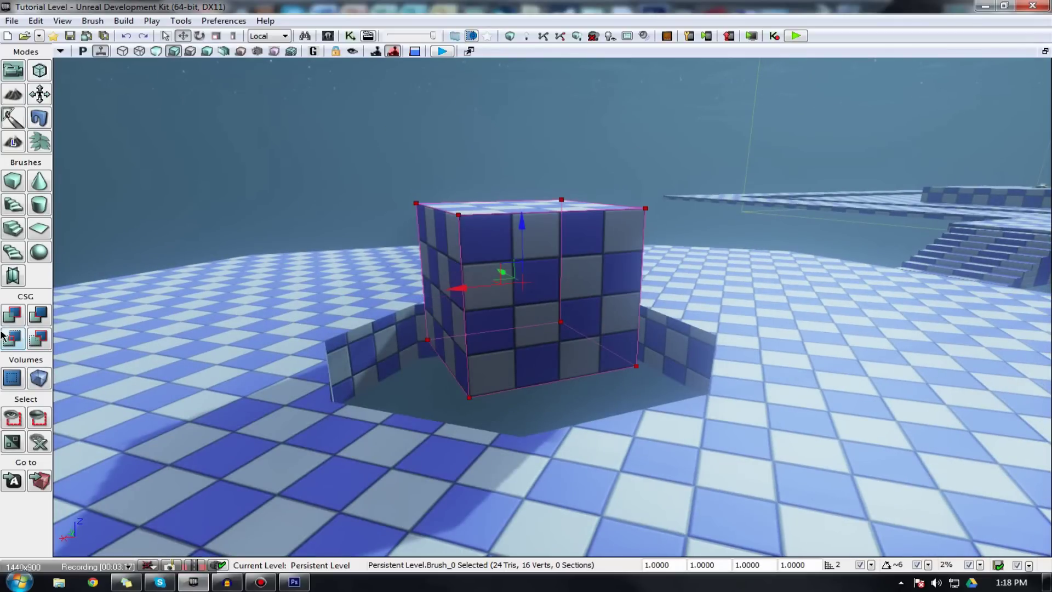
Raise the builder brush to overlap the upper half of the solid cube and shift it sideways partly off the cube
left_click_drag(526, 237, 521, 138)
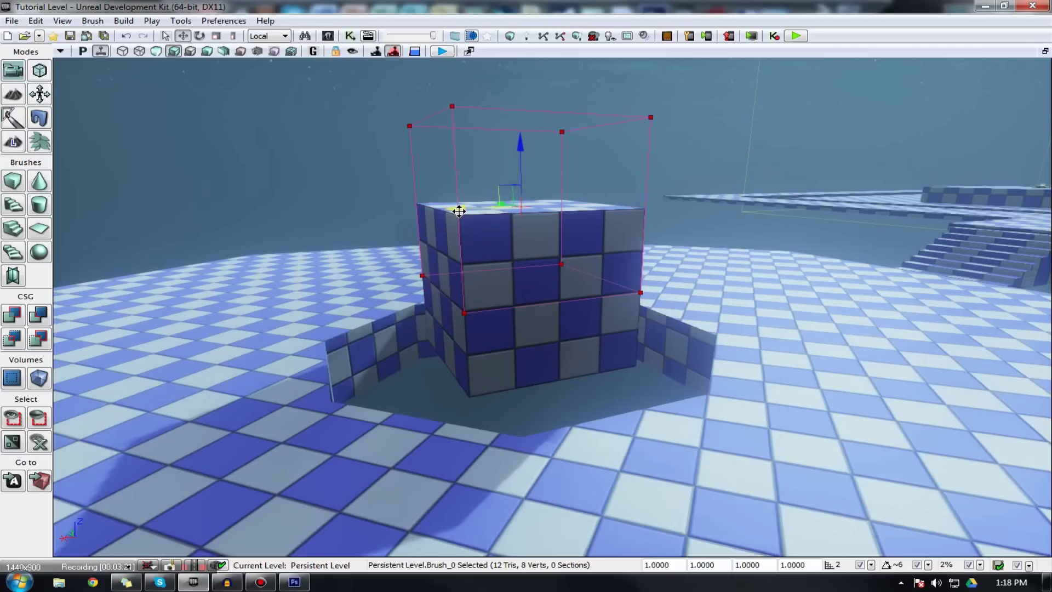
left_click_drag(438, 211, 397, 218)
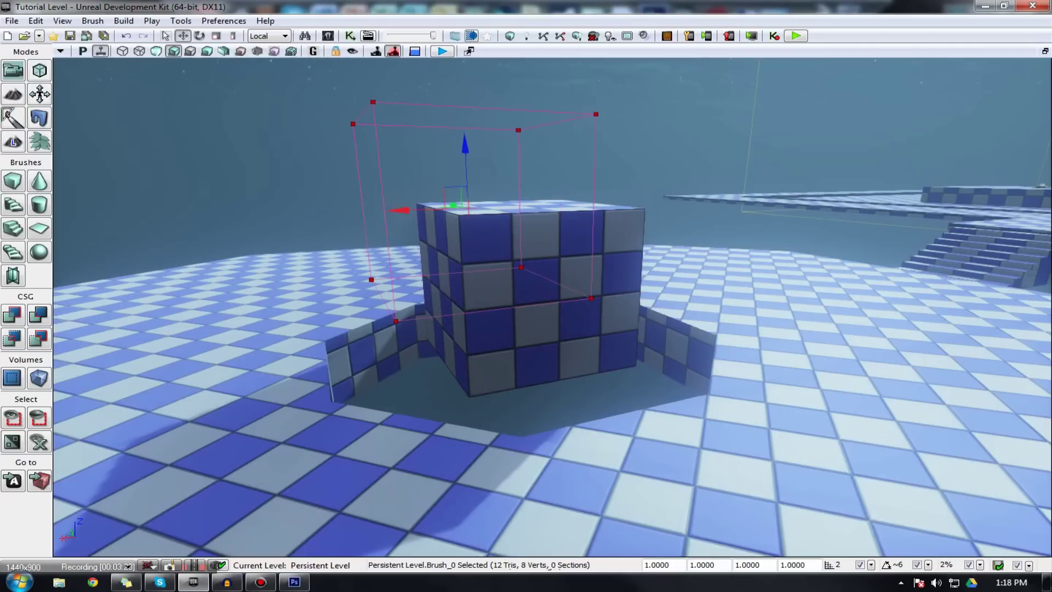
mouse_move(397, 218)
right_mouse_down()
mouse_move(472, 218)
mouse_move(351, 214)
mouse_move(465, 205)
mouse_move(428, 200)
mouse_move(329, 205)
mouse_move(695, 301)
right_mouse_up()
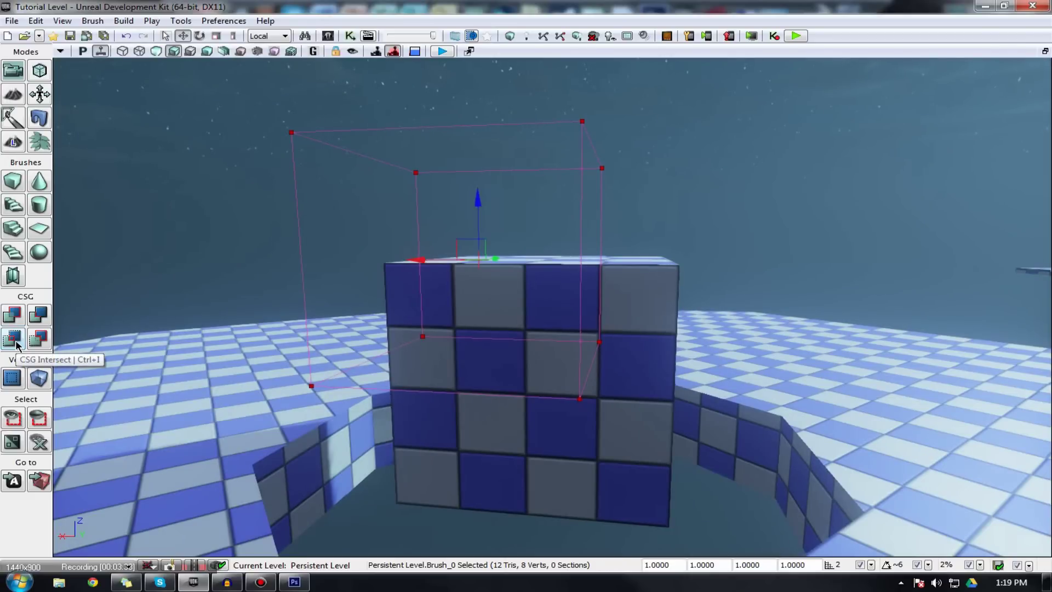
Change the builder brush to a linear staircase and raise it high above the octagonal platform's solid cube
left_click(17, 230)
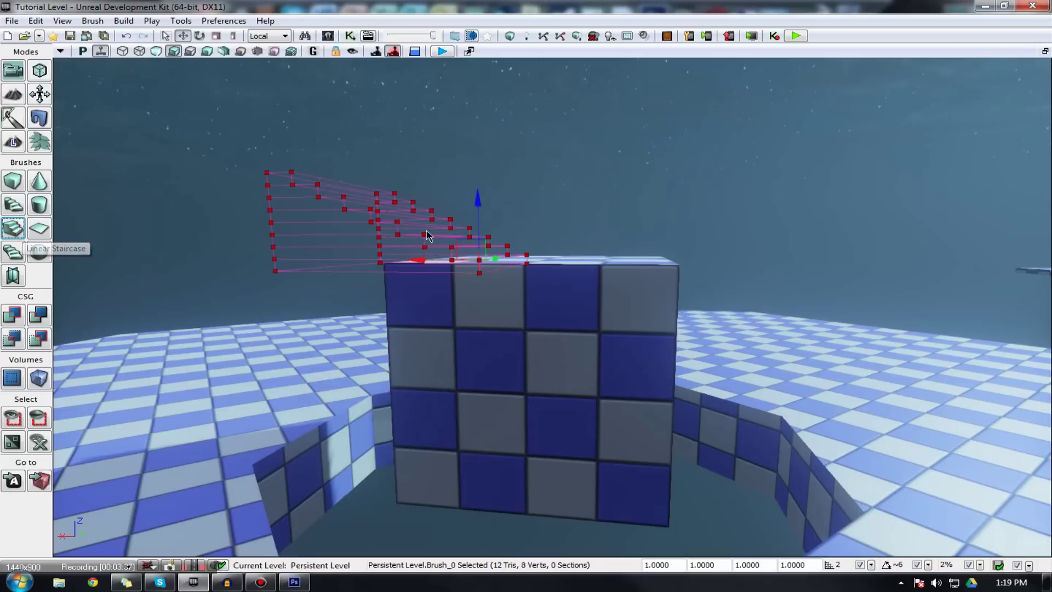
left_click_drag(480, 200, 480, 148)
left_click_drag(480, 147, 480, 104)
scroll(480, 110, "down", 10)
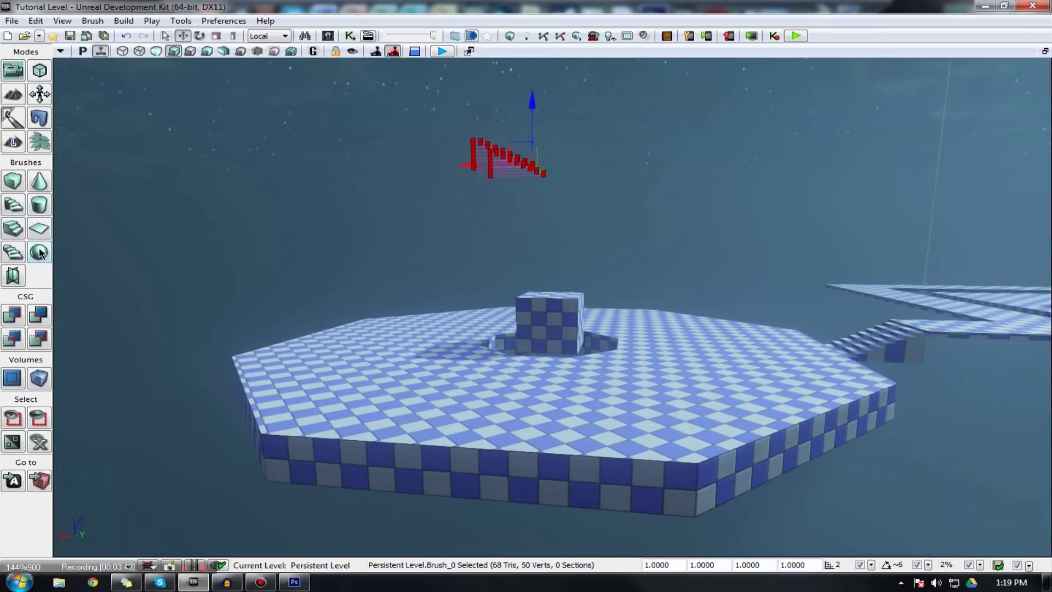
Cycle the builder brush above the octagonal platform through sphere and cylinder shapes and end with a cone
left_click(40, 251)
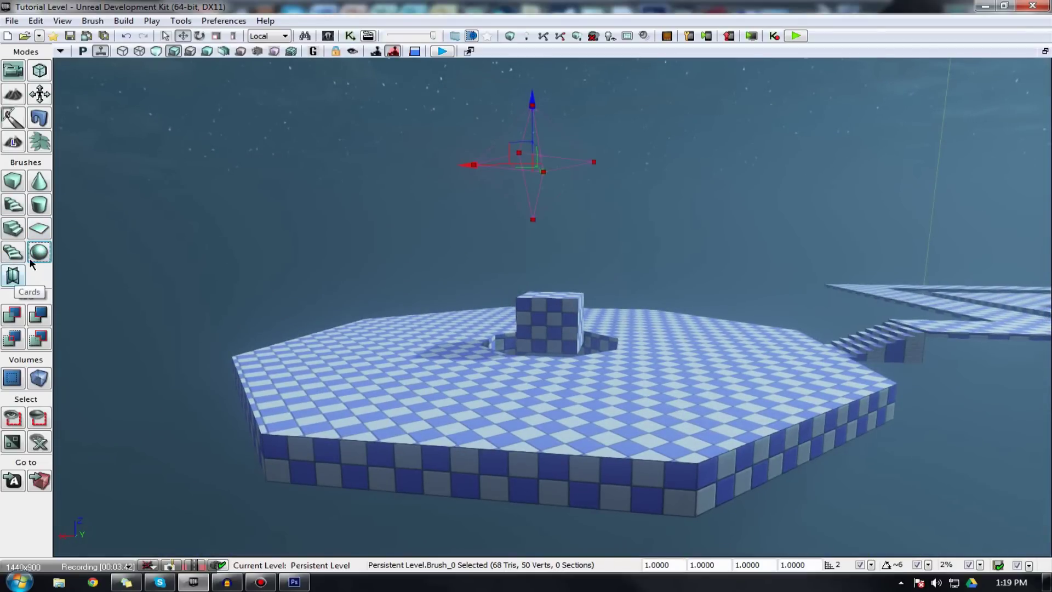
left_click(41, 204)
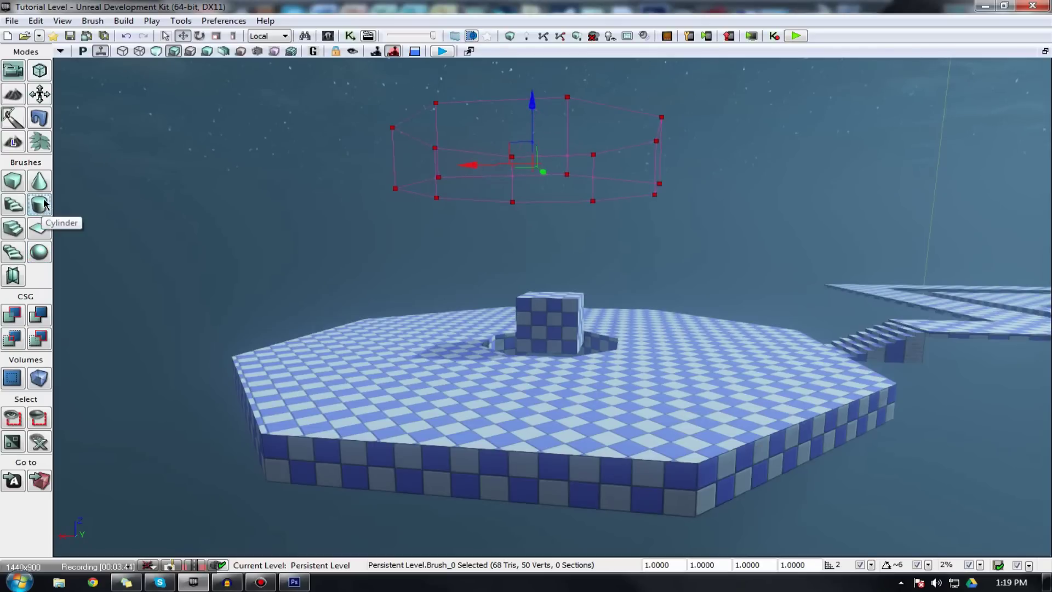
mouse_move(347, 251)
right_mouse_down()
mouse_move(348, 219)
mouse_move(345, 307)
mouse_move(335, 290)
mouse_move(348, 317)
right_mouse_up()
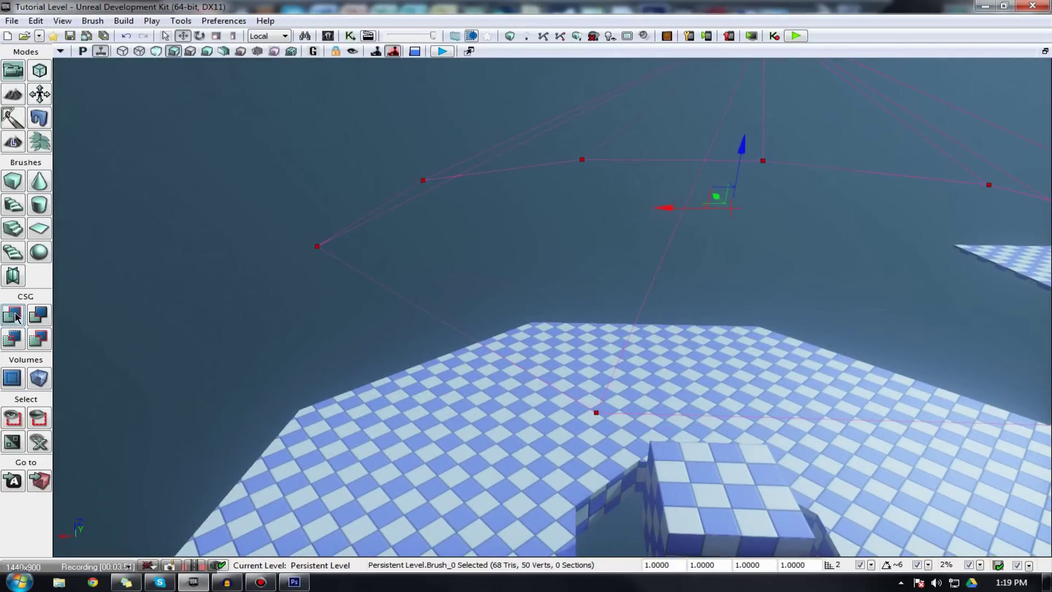
Add a solid cone with CSG Add, raise the builder brush slightly, and add a second cone overlapping the first
left_click(14, 316)
left_click_drag(738, 151, 761, 71)
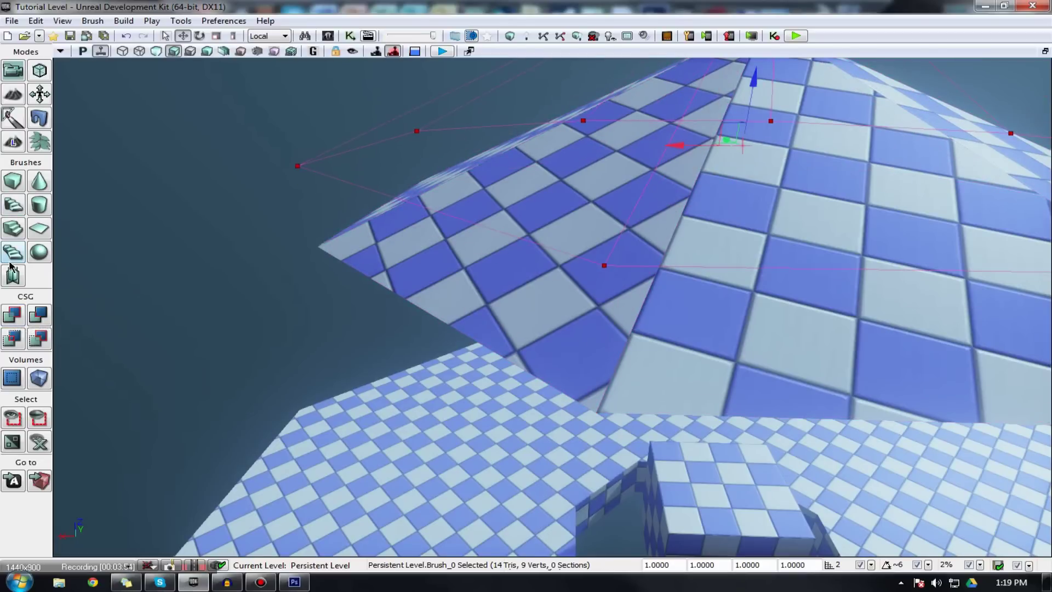
left_click(10, 316)
right_click_drag(426, 381, 426, 378)
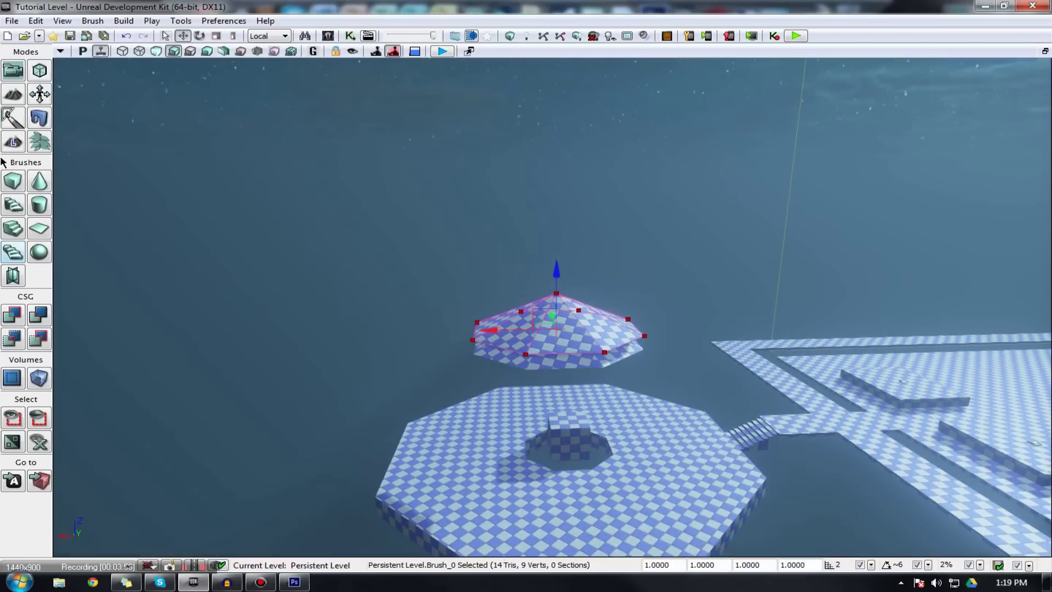
Change the builder brush to a cube and scale it non-uniformly along all three axes until it encloses the cones
left_click(24, 182)
left_click(233, 35)
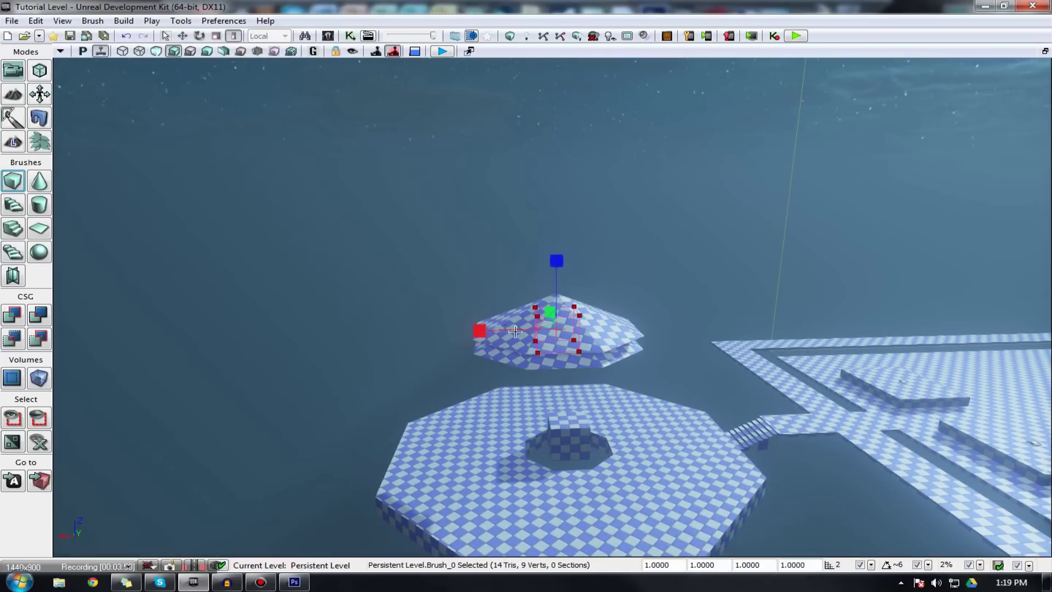
mouse_move(479, 330)
left_mouse_down()
mouse_move(411, 332)
mouse_move(433, 332)
left_mouse_up()
left_click_drag(557, 269, 558, 244)
right_click_drag(558, 269, 406, 269)
mouse_move(550, 395)
right_mouse_down()
mouse_move(680, 395)
mouse_move(657, 339)
mouse_move(551, 395)
right_mouse_up()
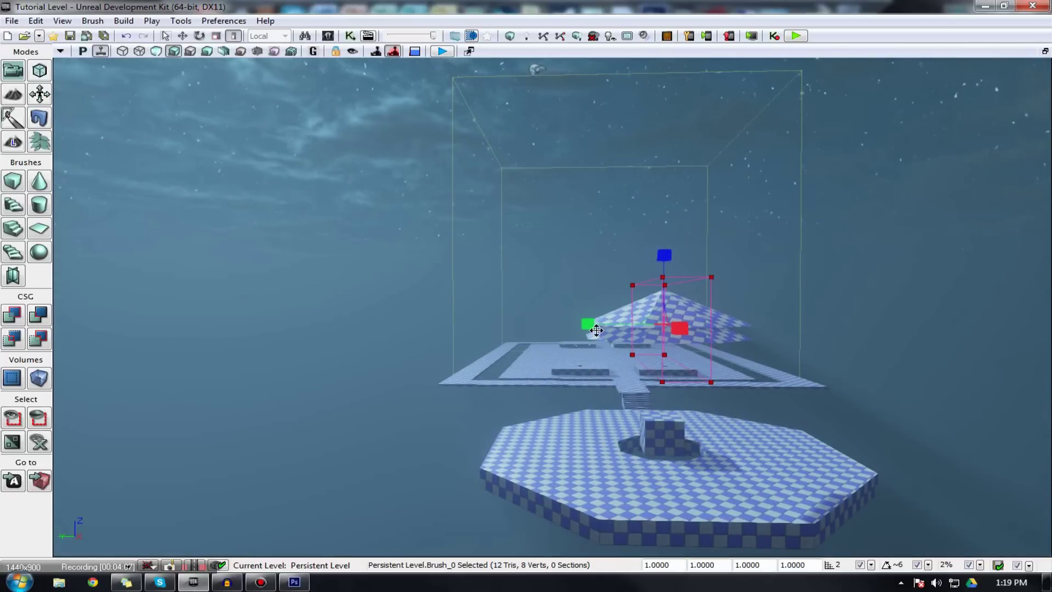
left_click_drag(596, 330, 564, 330)
Try filling the stretched box-shaped brush with CSG Add around the cones, and undo the added solid
left_click(21, 317)
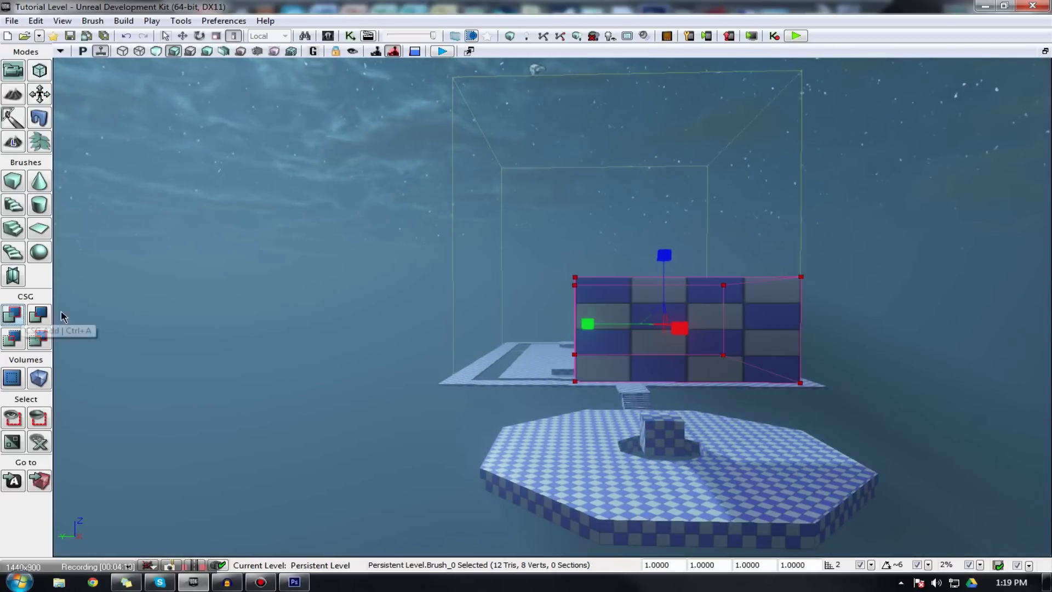
key("ctrl+z")
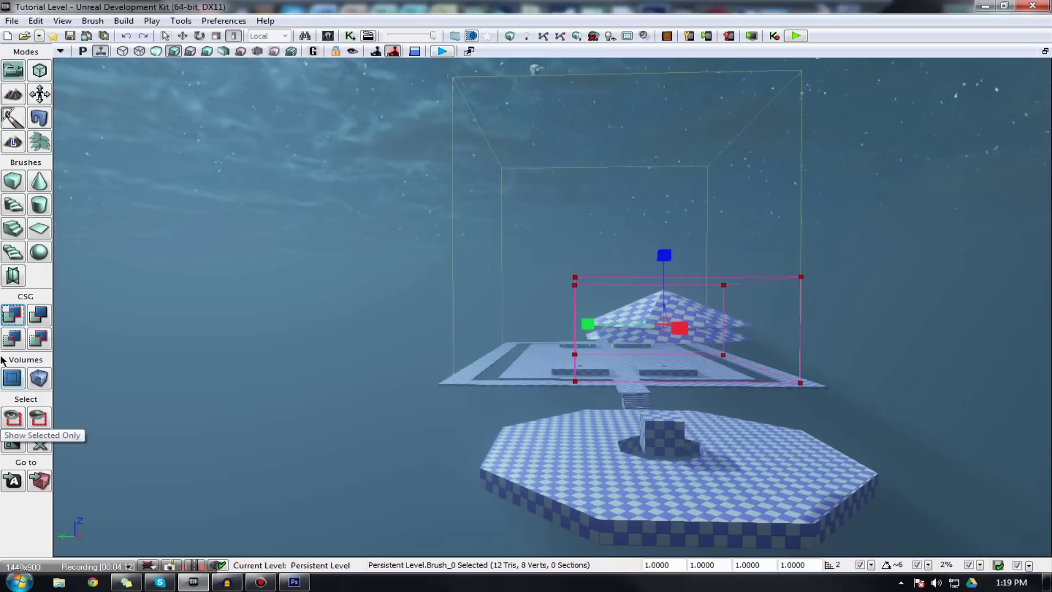
Shape the builder brush to the two cones with CSG Intersect and move the intersected brush sideways away from them
left_click(11, 339)
right_click_drag(483, 313, 646, 350)
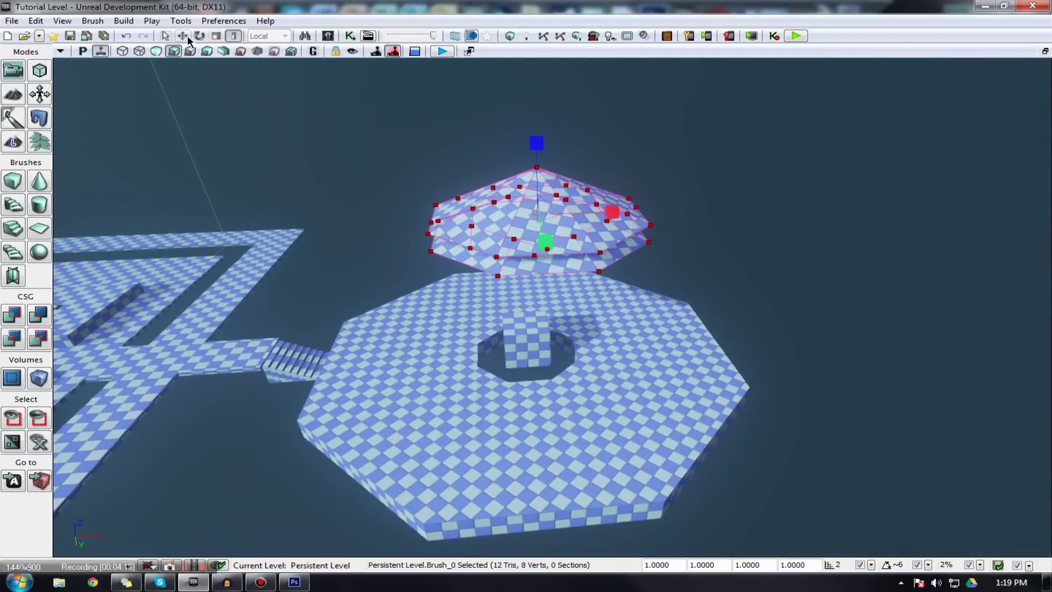
left_click(186, 37)
left_click_drag(609, 212, 296, 211)
mouse_move(454, 231)
right_mouse_down()
mouse_move(433, 231)
mouse_move(454, 230)
right_mouse_up()
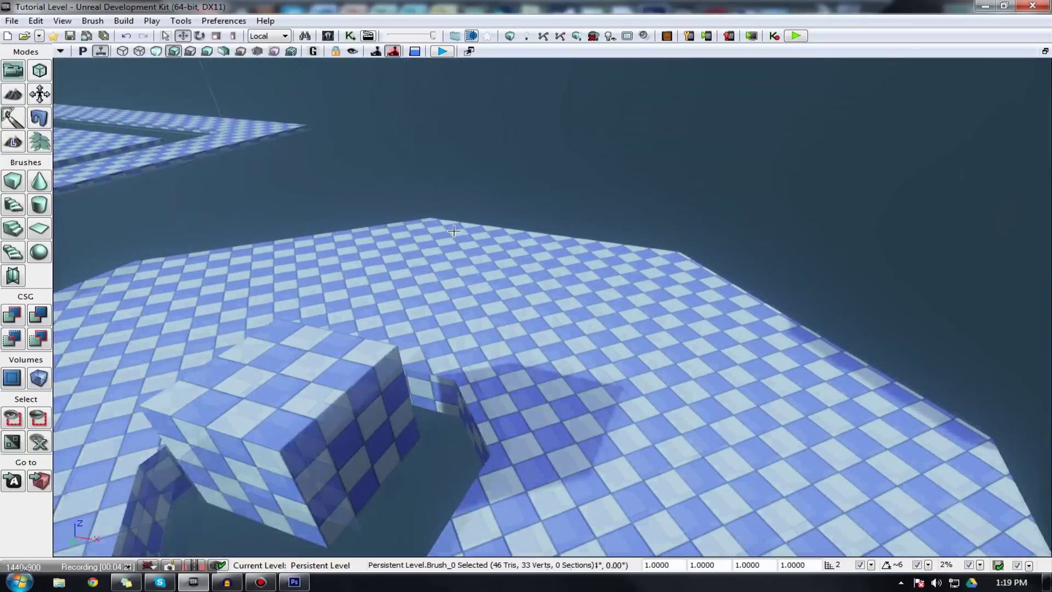
scroll(454, 231, "down", 8)
Undo the brush move, the intersection, the box scaling and both added cones, back to the cone-shaped builder brush
key("ctrl+z")
key("ctrl+z")
key("ctrl+z")
key("ctrl+z")
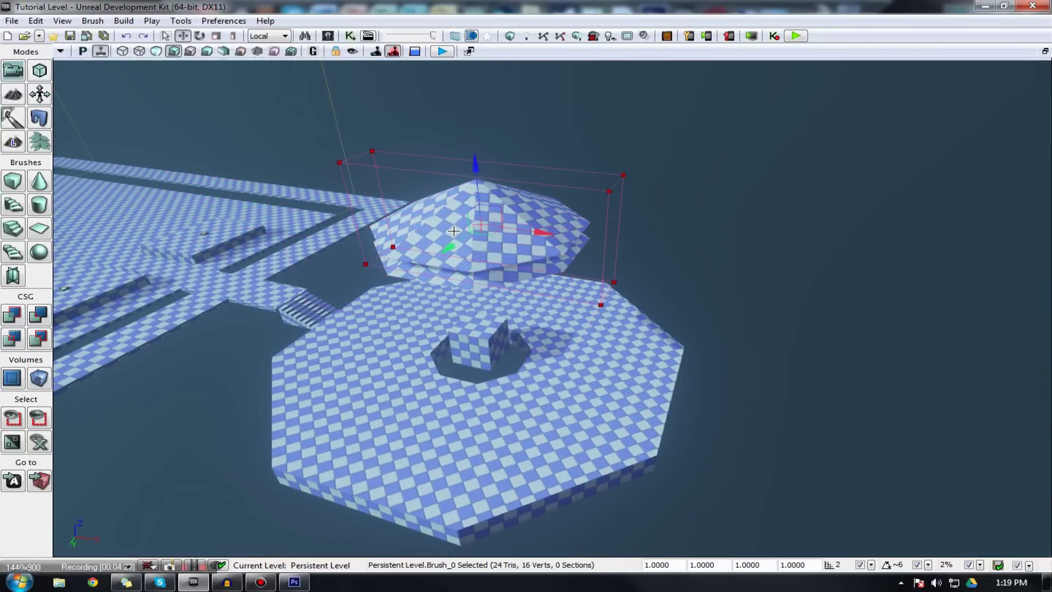
key("ctrl+z")
key("ctrl+z")
key("ctrl+z")
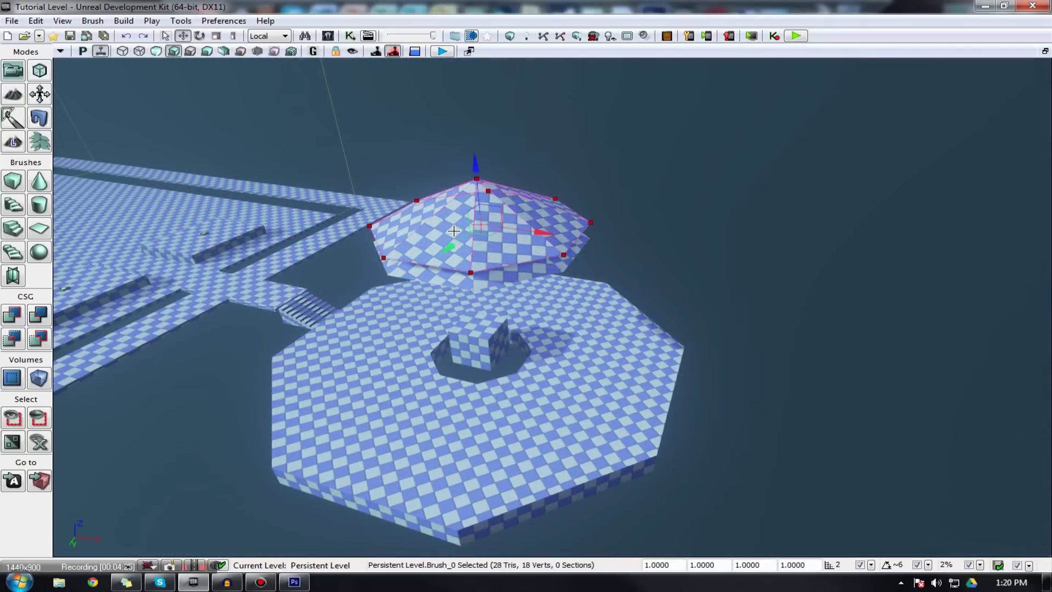
key("ctrl+z")
key("ctrl+z")
key("ctrl+z")
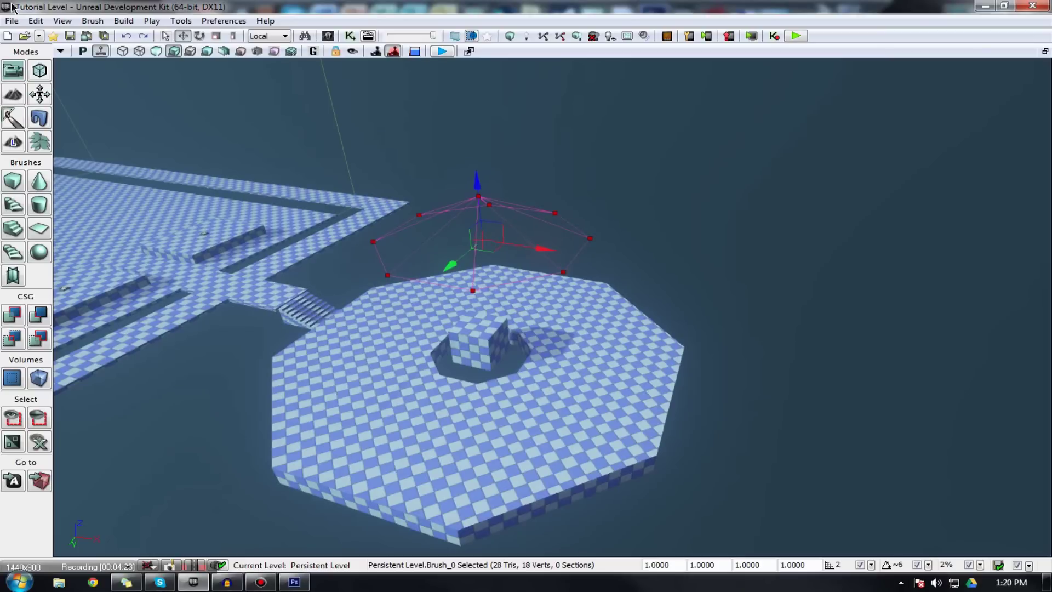
Open Geometry mode on the cone-shaped builder brush, look over its vertices and the Geometry Tools options, and close the tools
left_click(39, 72)
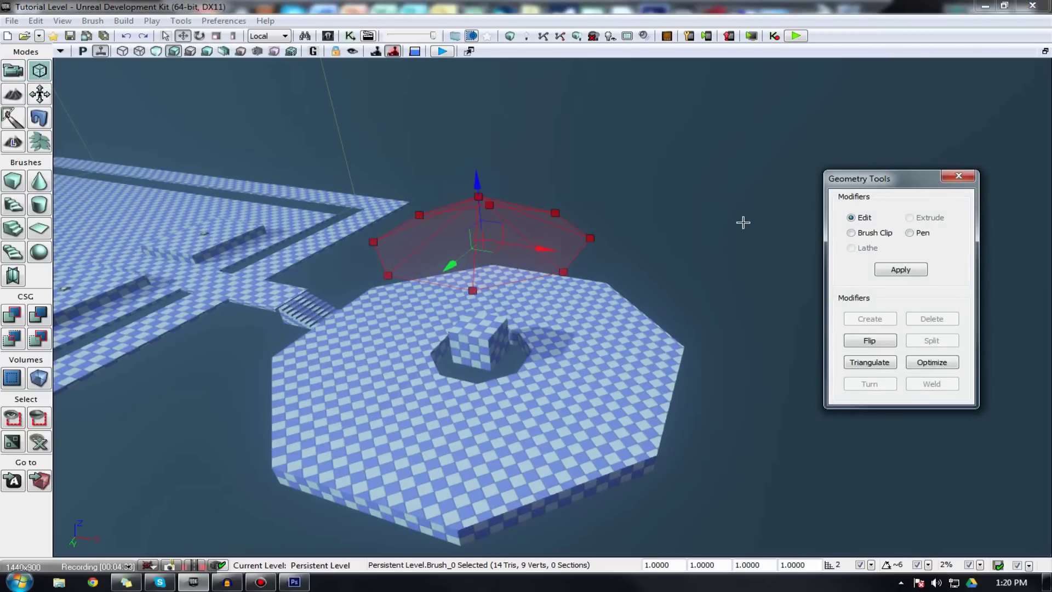
mouse_move(743, 222)
right_mouse_down()
mouse_move(624, 198)
mouse_move(706, 226)
mouse_move(732, 222)
right_mouse_up()
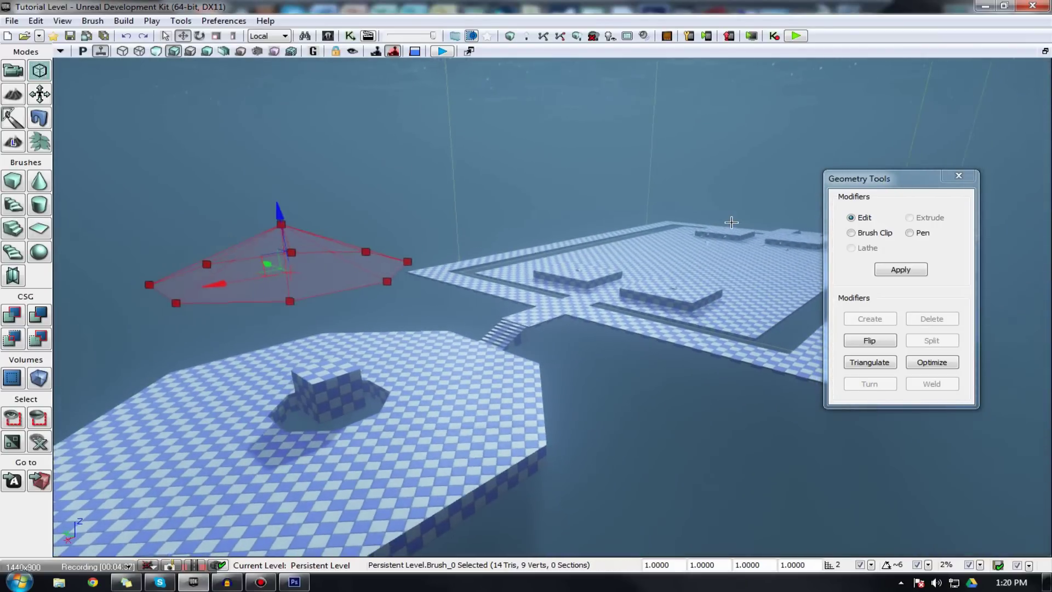
scroll(731, 222, "down", 4)
scroll(624, 269, "up", 5)
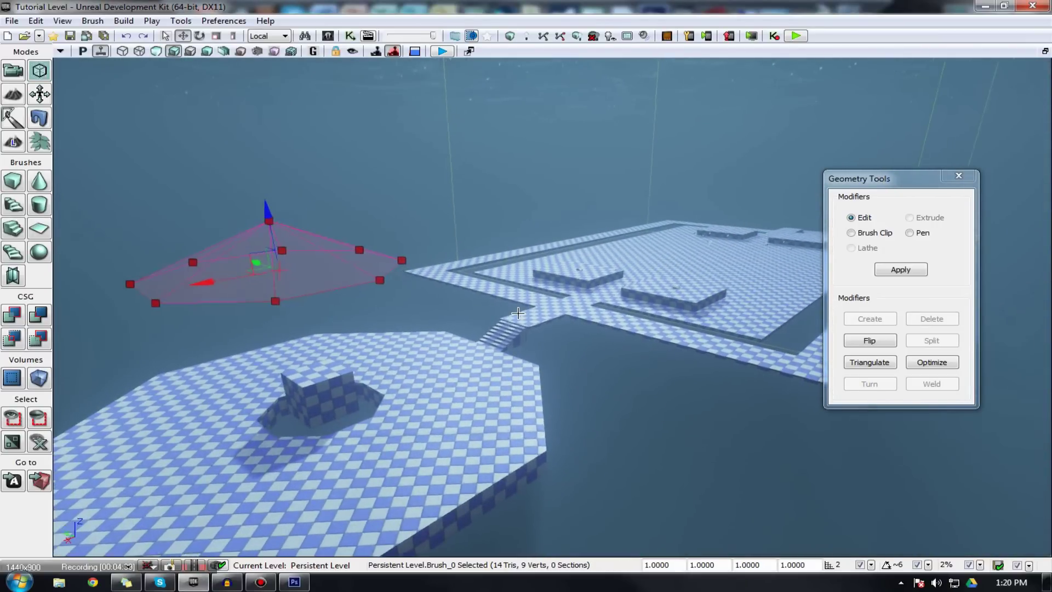
scroll(518, 313, "down", 6)
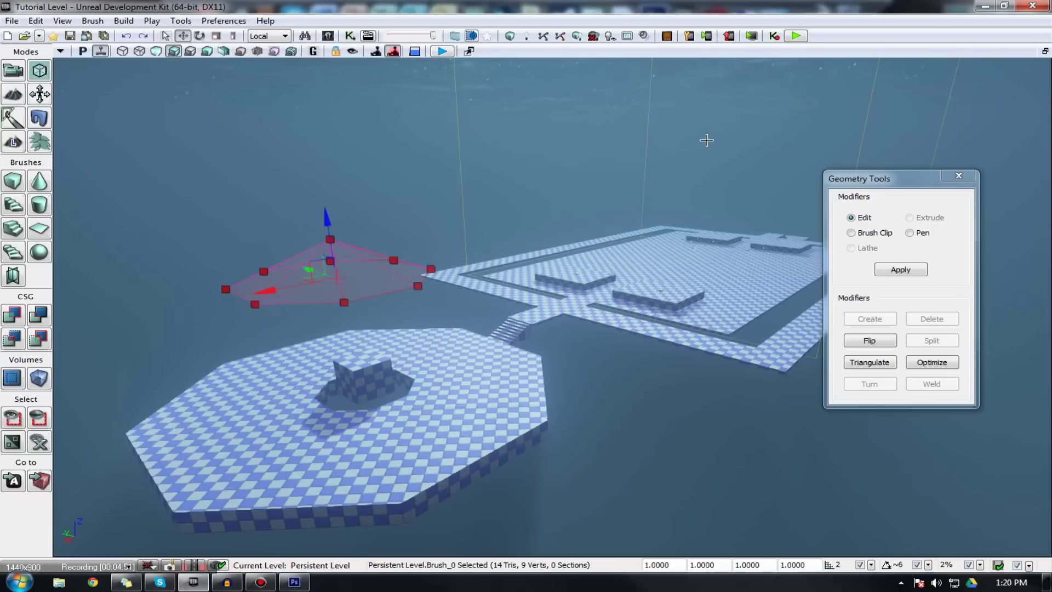
left_click(958, 176)
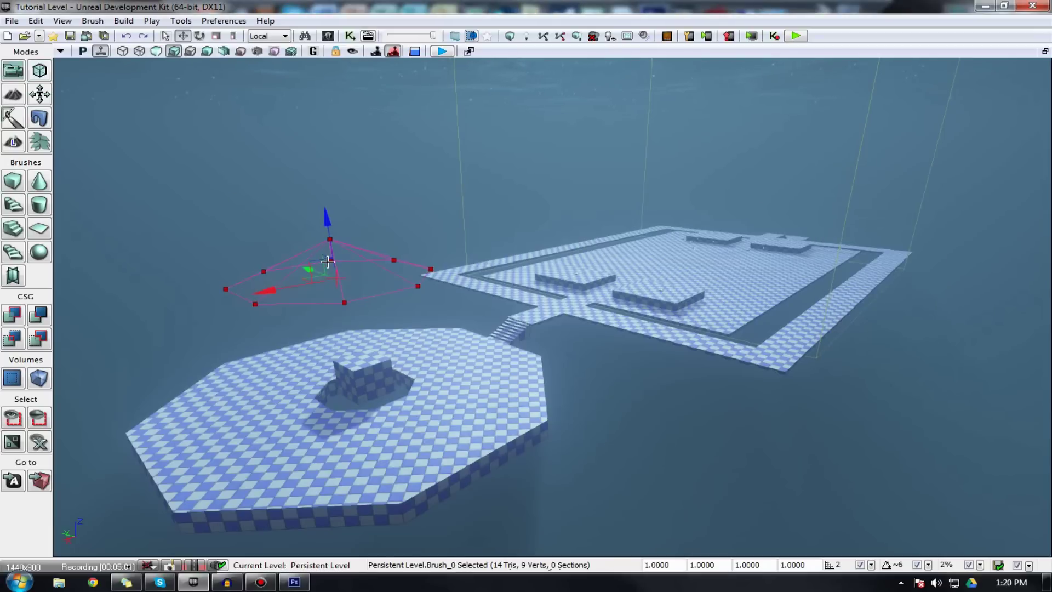
Get a closer view of the cone-shaped builder brush above the platform and put it into Geometry mode
mouse_move(384, 263)
right_mouse_down()
mouse_move(390, 241)
mouse_move(385, 260)
right_mouse_up()
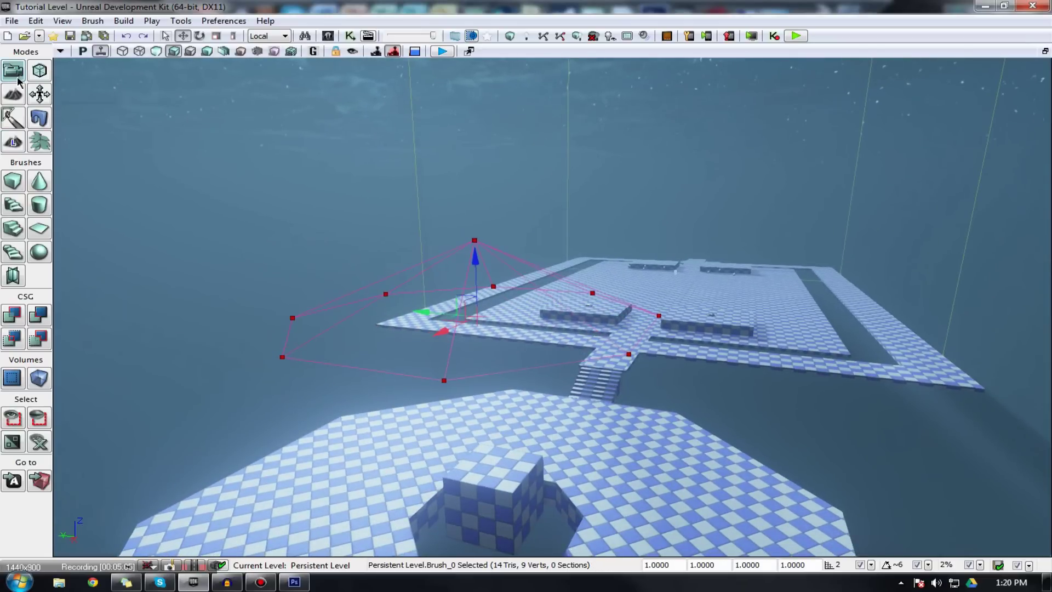
key("w")
right_click_drag(586, 302, 597, 282)
key("s")
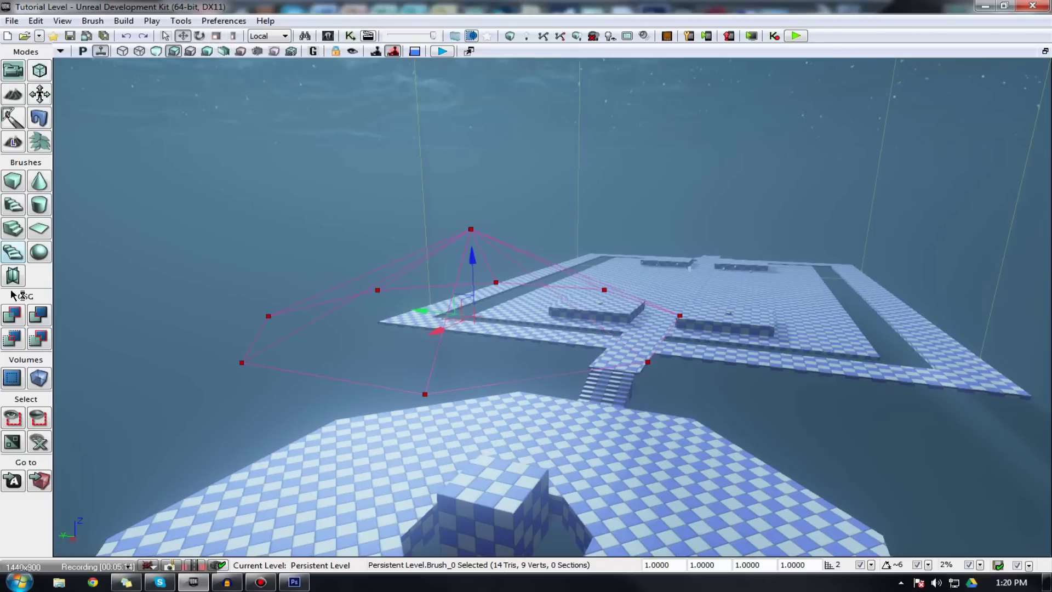
left_click(39, 70)
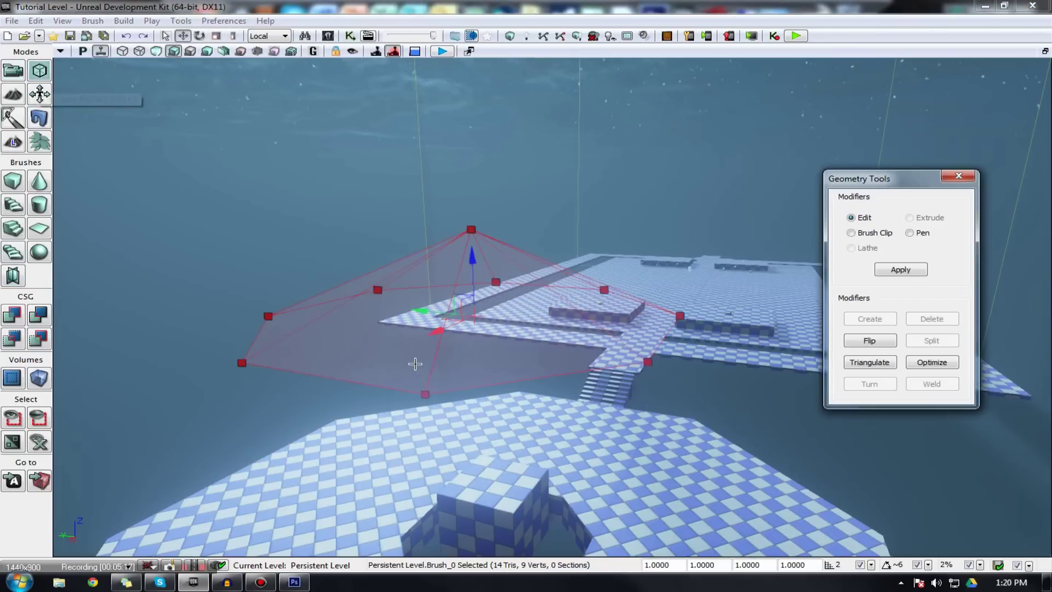
Try pulling one side face of the cone-shaped builder brush outward and upward, and undo the face move and selection
left_click(415, 364)
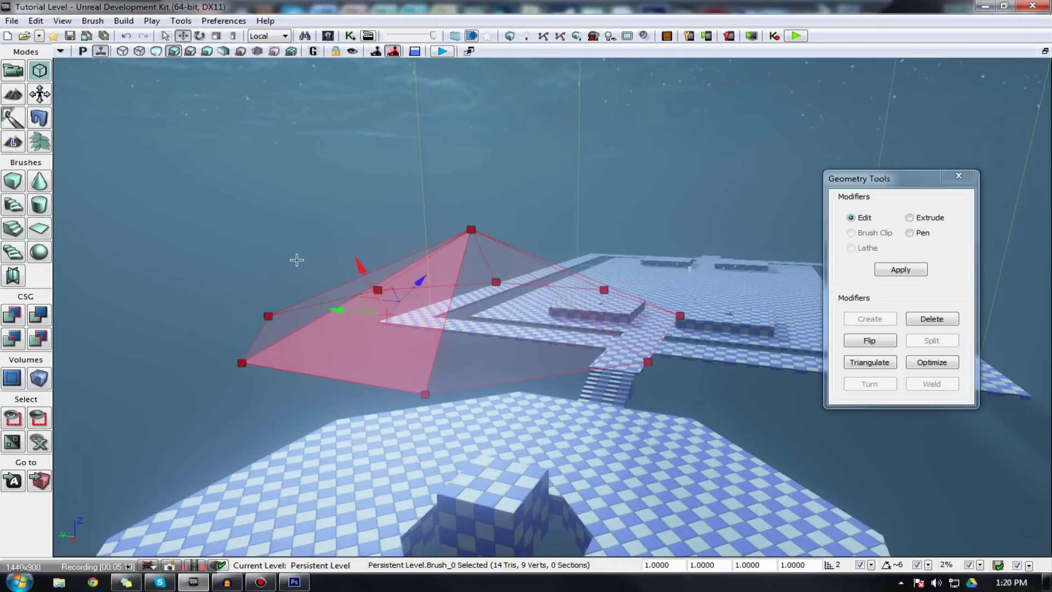
mouse_move(359, 265)
left_mouse_down()
mouse_move(274, 235)
mouse_move(153, 163)
left_mouse_up()
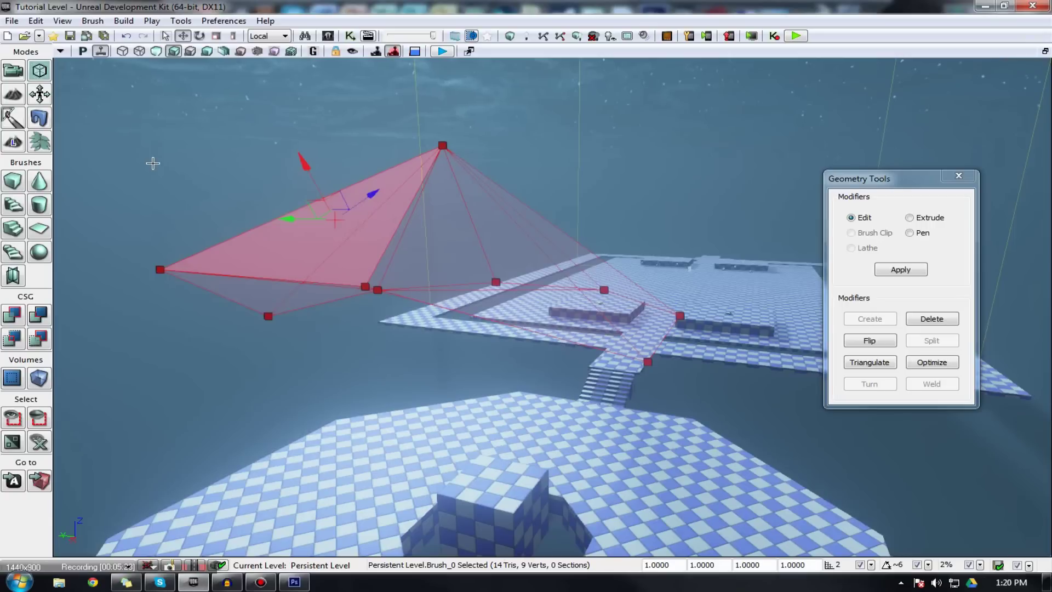
key("ctrl+z")
key("ctrl+z")
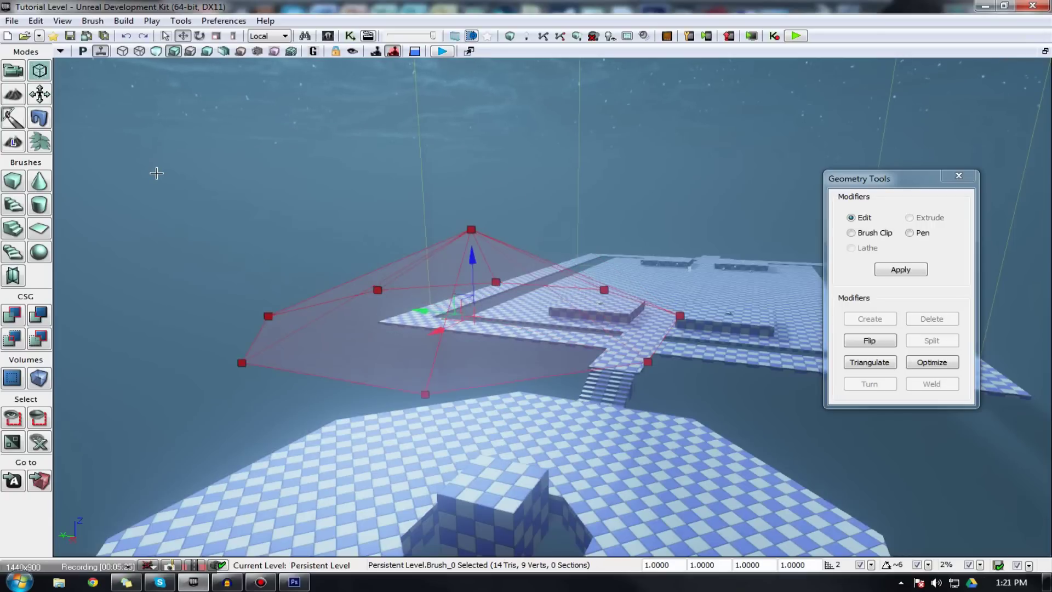
Try moving the front base vertex of the cone-shaped builder brush inward and upward, and undo the vertex move and its selection
left_click(428, 395)
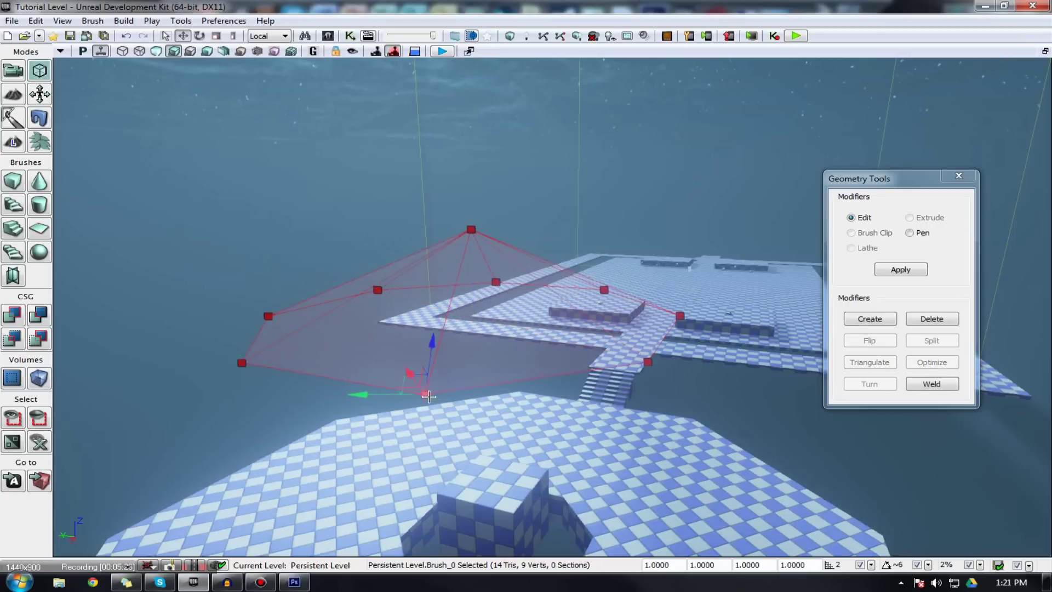
mouse_move(399, 366)
left_mouse_down()
mouse_move(307, 216)
mouse_move(360, 296)
left_mouse_up()
key("ctrl+z")
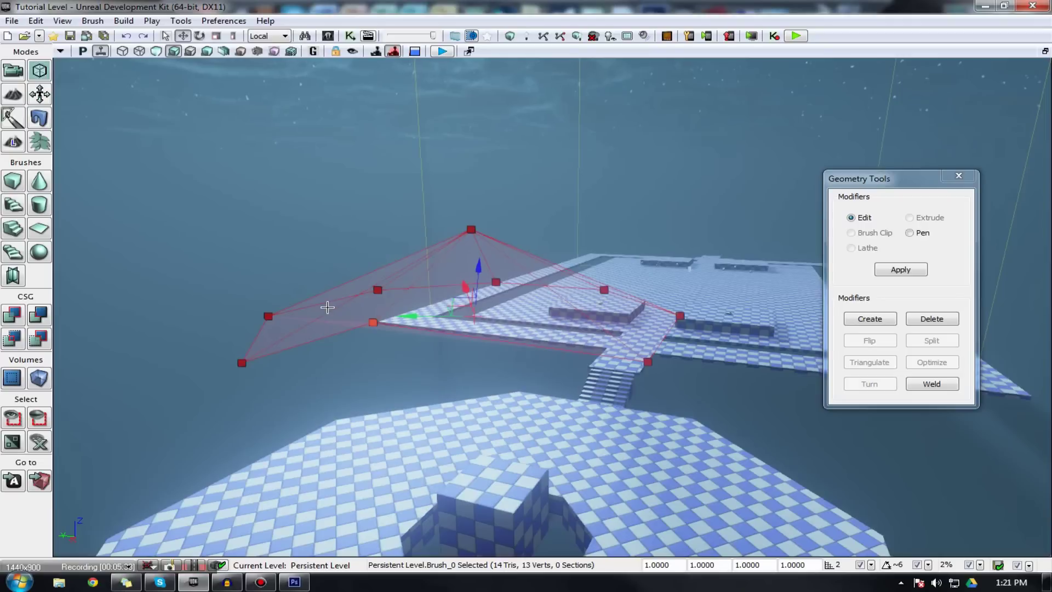
key("ctrl+z")
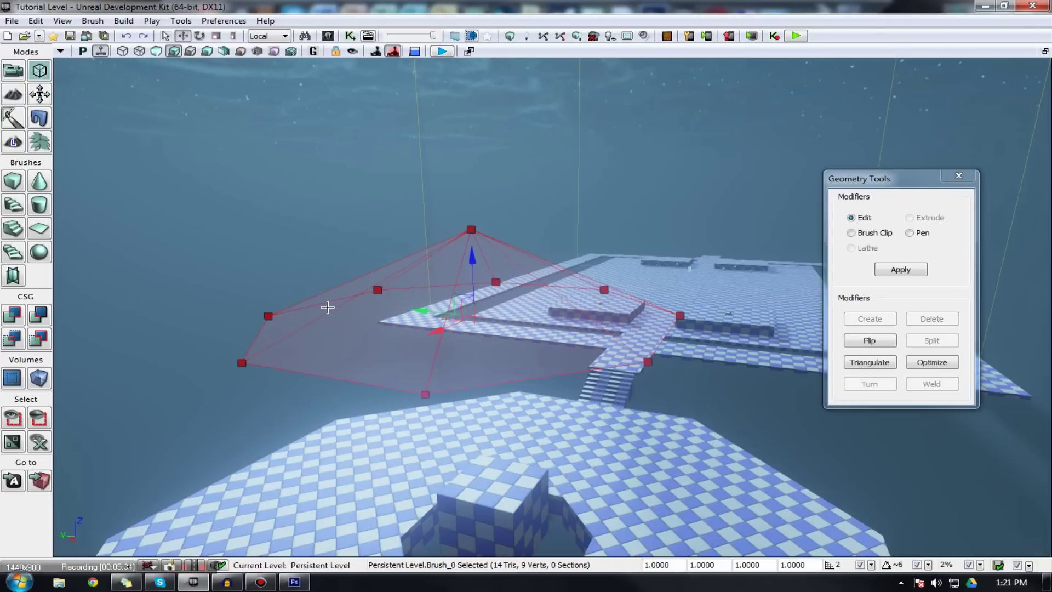
Select two neighbouring base vertices of the cone-shaped builder brush and pull them outward together
left_click(420, 394)
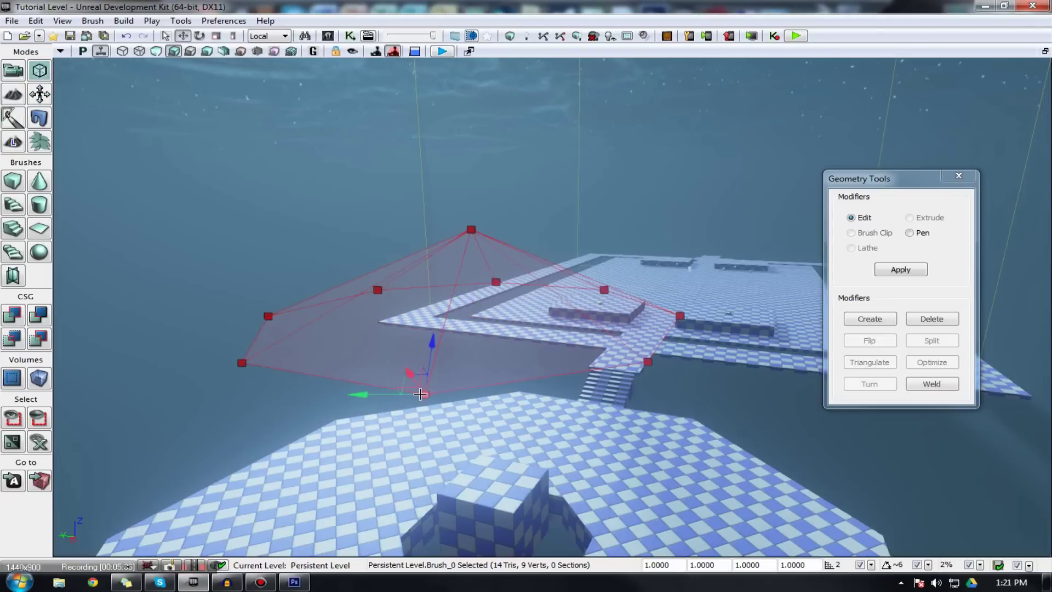
left_click(242, 363, "ctrl")
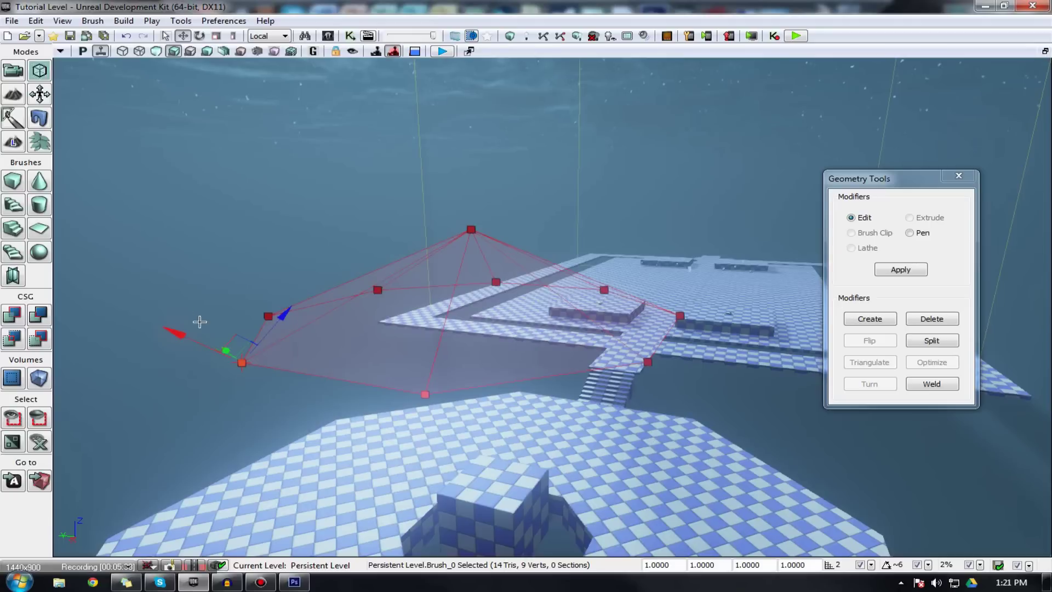
left_click_drag(157, 330, 54, 291)
mouse_move(625, 325)
right_mouse_down()
mouse_move(493, 315)
mouse_move(625, 325)
right_mouse_up()
Select another pair of base vertices on the reshaped cone brush and pull them outward, checking the shape from another side
left_click(423, 320)
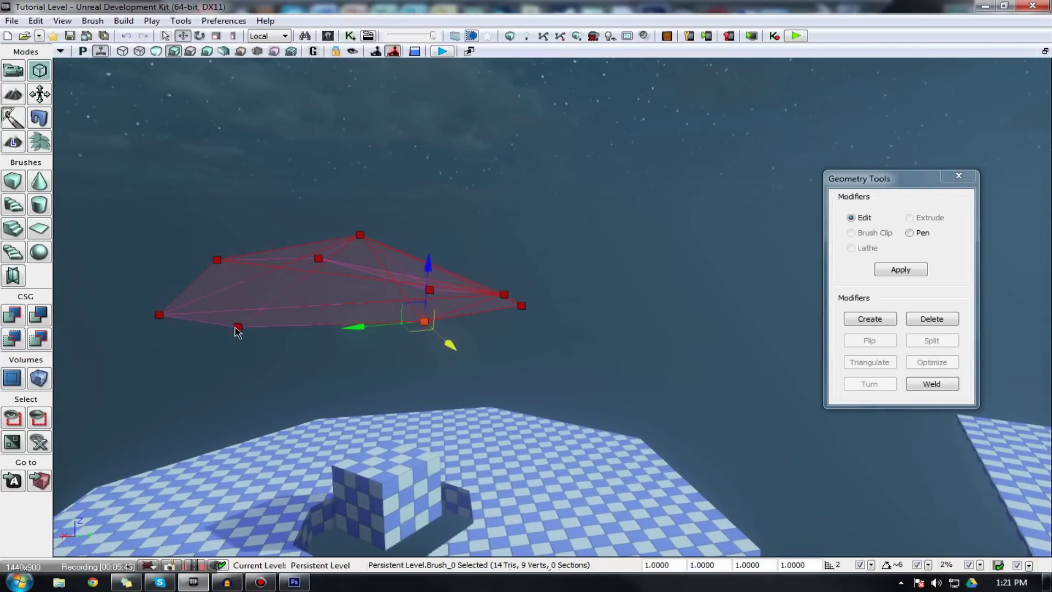
left_click(278, 298)
left_click(240, 307, "ctrl")
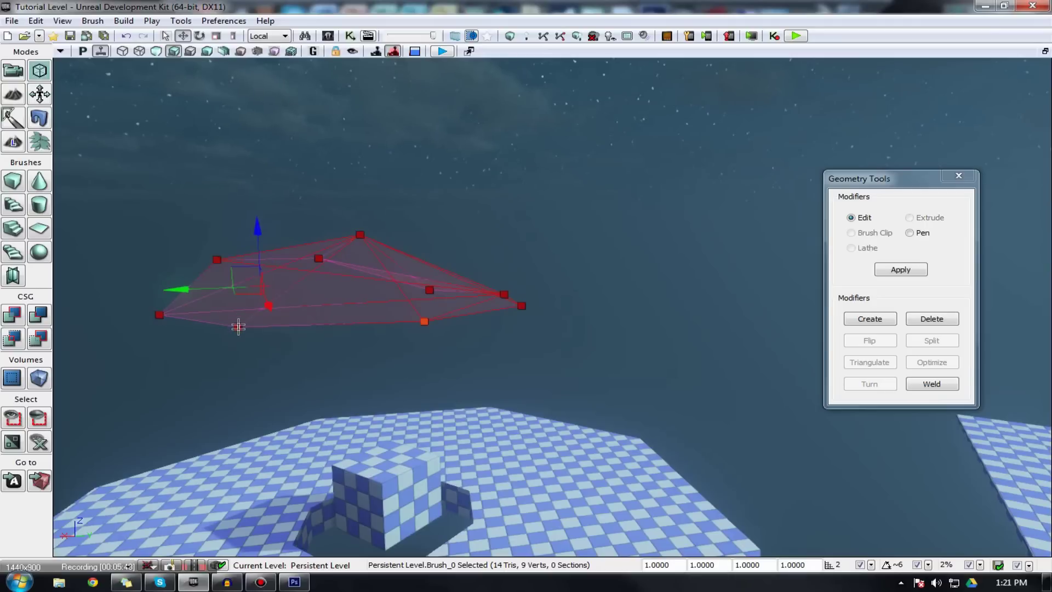
left_click(238, 329, "ctrl")
right_click_drag(201, 294, 108, 324)
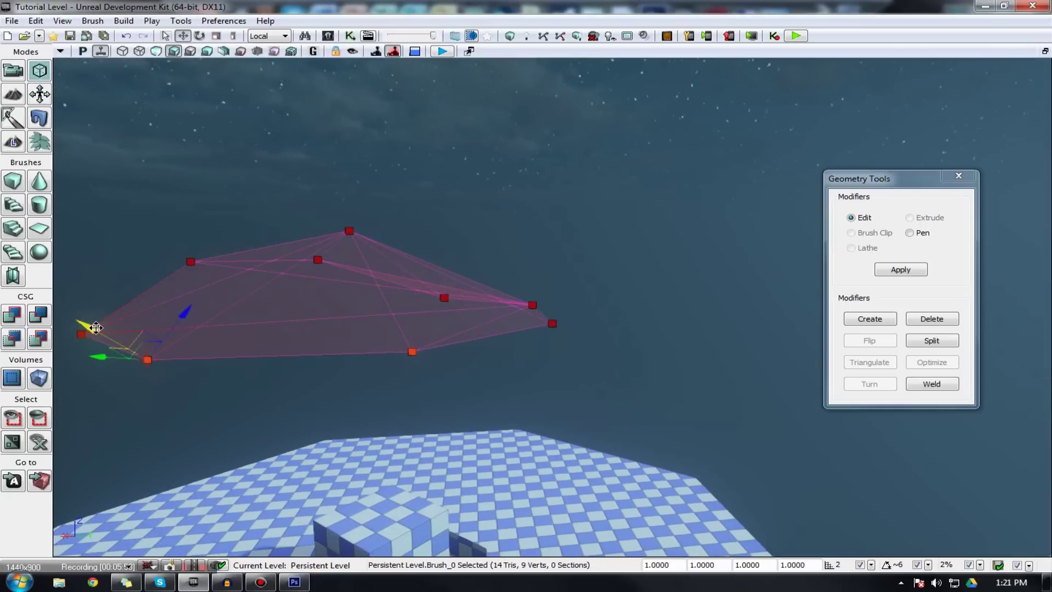
left_click_drag(90, 328, 87, 268)
mouse_move(305, 306)
right_mouse_down()
mouse_move(362, 321)
mouse_move(449, 306)
mouse_move(378, 298)
mouse_move(334, 323)
mouse_move(311, 311)
right_mouse_up()
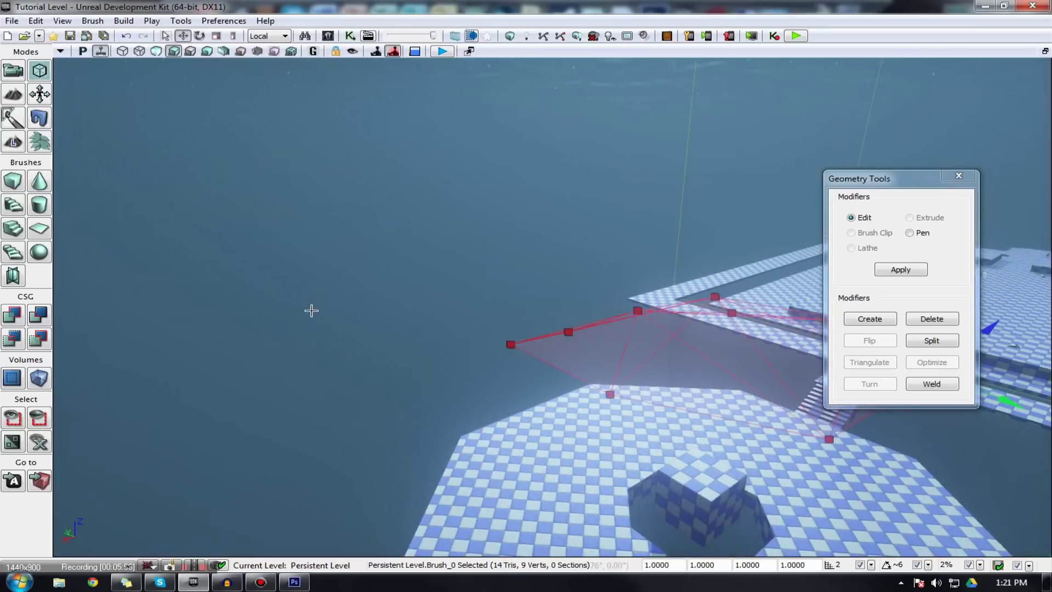
left_click_drag(311, 310, 340, 313)
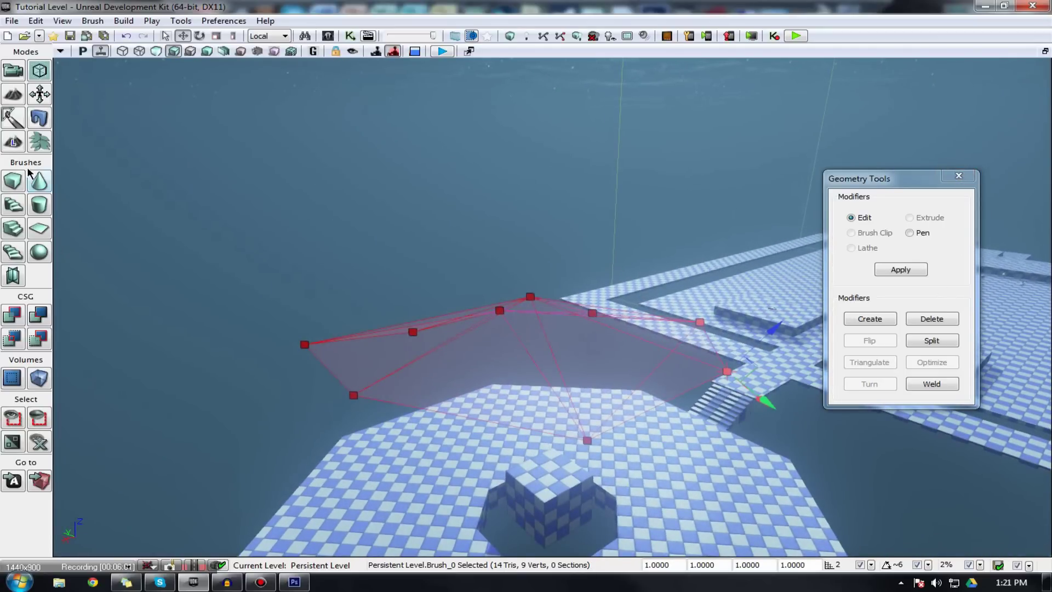
Replace the distorted cone with a cube-shaped builder brush and view it from above the platform
left_click(13, 180)
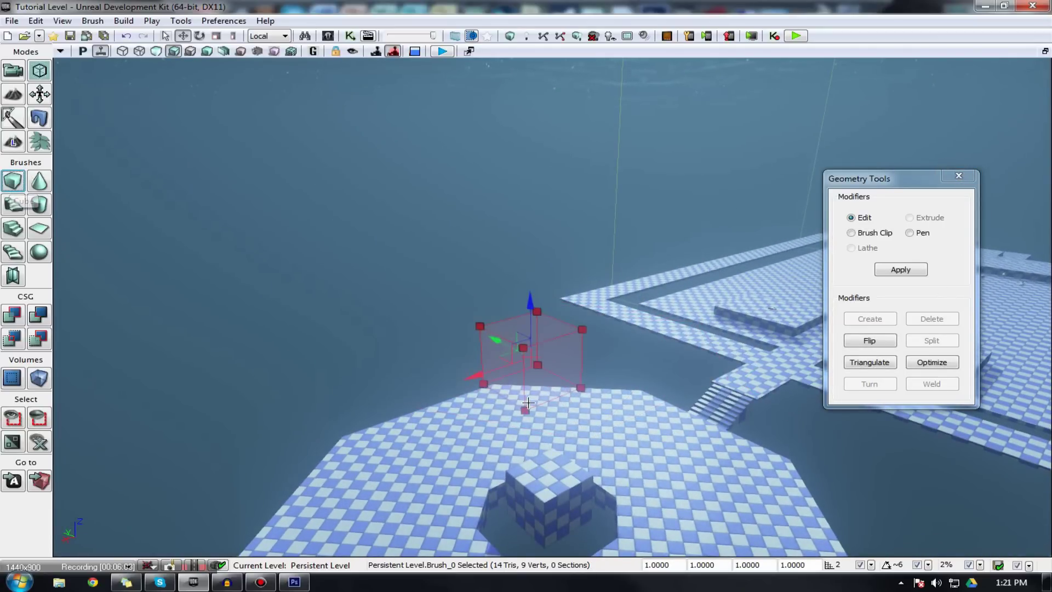
mouse_move(528, 403)
left_mouse_down()
mouse_move(526, 340)
mouse_move(515, 402)
mouse_move(520, 389)
left_mouse_up()
right_click_drag(370, 295, 433, 296)
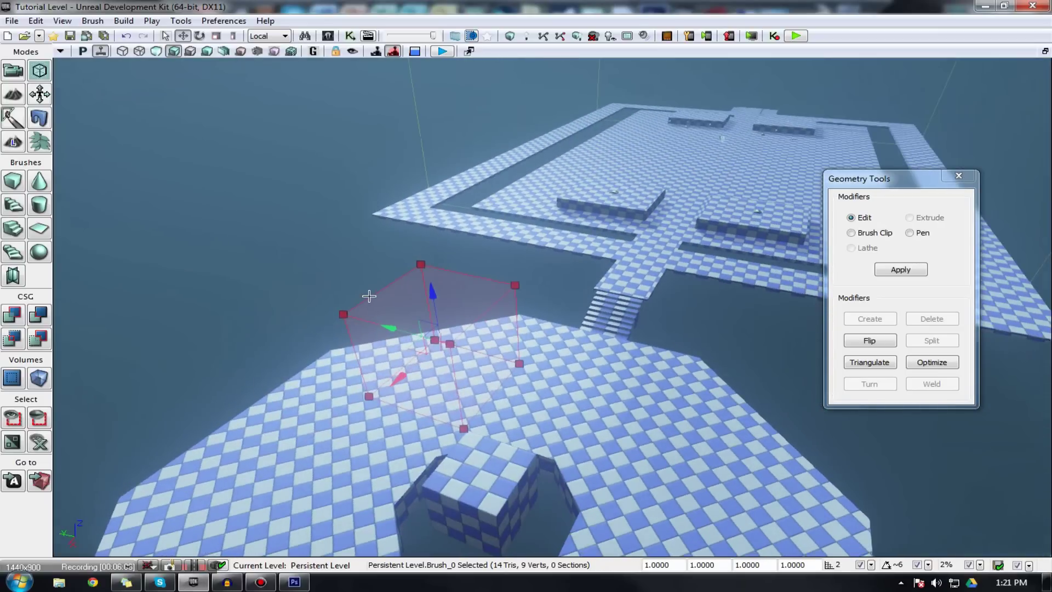
Try out selecting top corner vertices, the top face and a side face of the cube-shaped builder brush
left_click(450, 345)
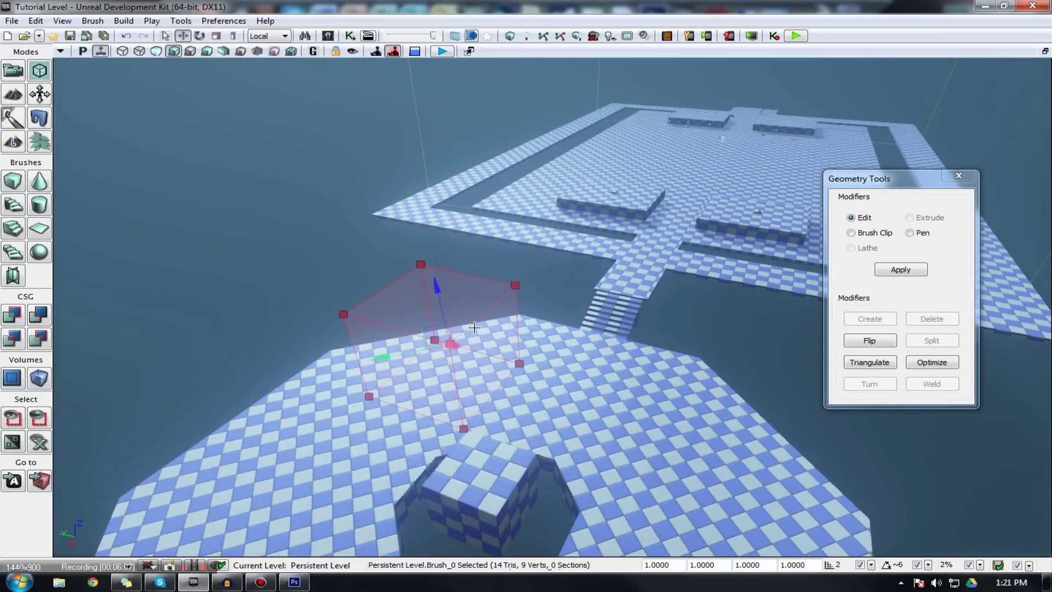
left_click(343, 313, "ctrl")
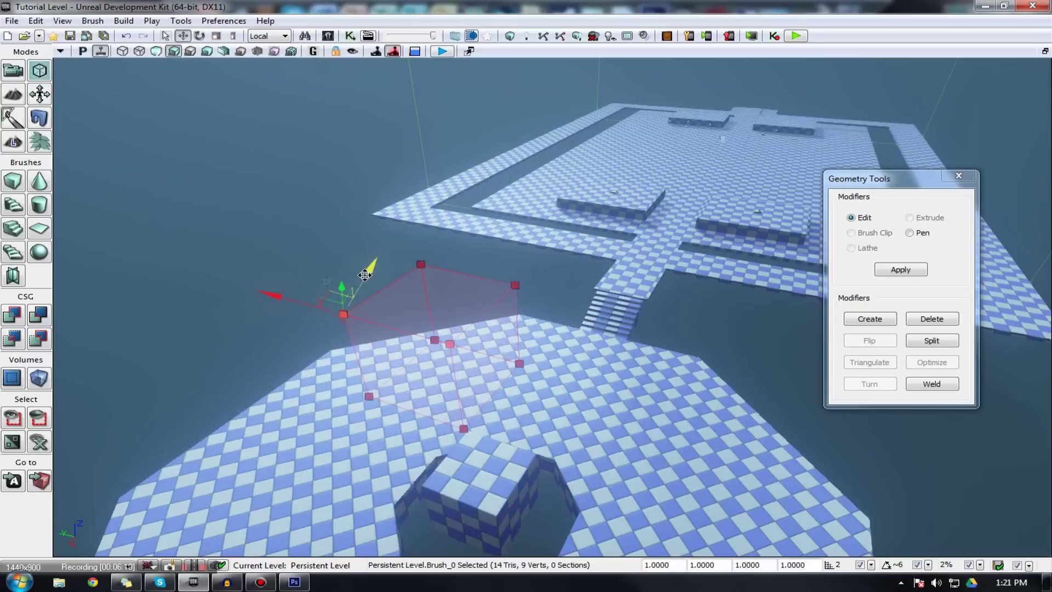
left_click(349, 315, "ctrl")
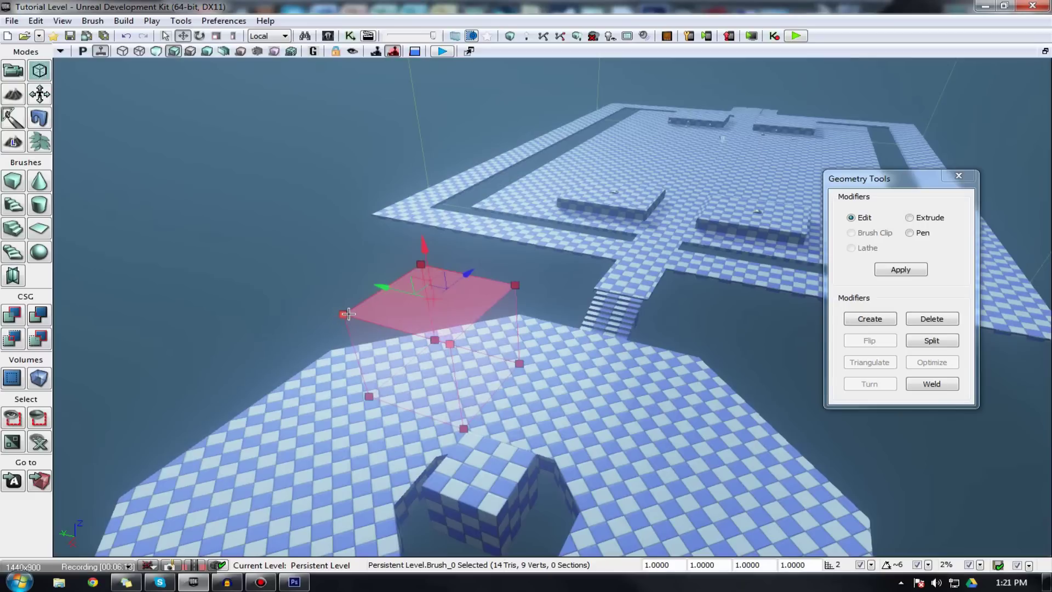
left_click(349, 314, "ctrl")
left_click(402, 331)
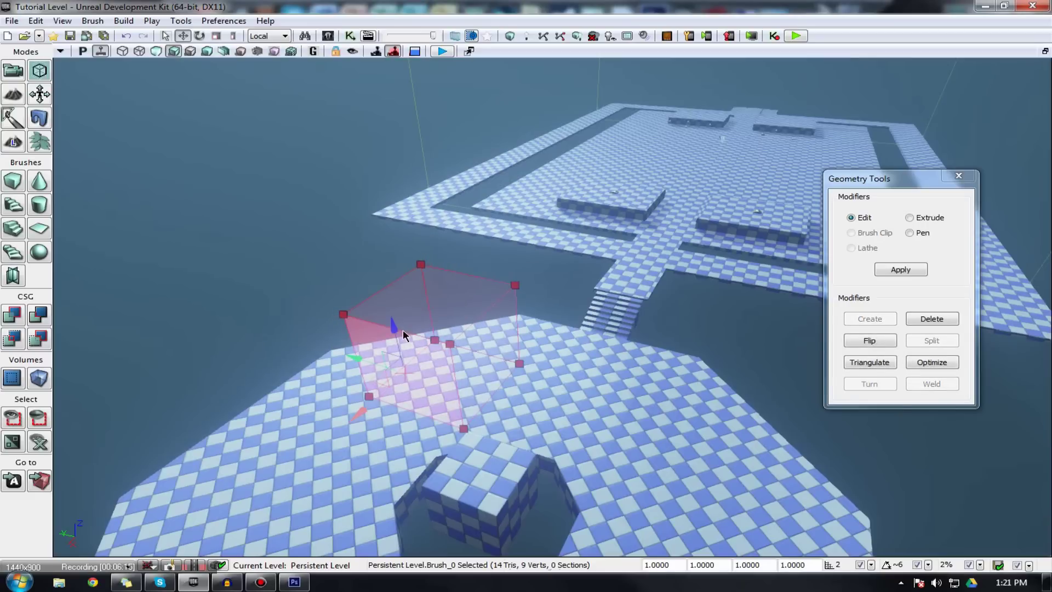
left_click(396, 324, "ctrl")
Get closer to the cube-shaped builder brush and try to select the edge between its top face and side face
mouse_move(397, 324)
right_mouse_down()
mouse_move(356, 335)
mouse_move(387, 356)
mouse_move(433, 331)
mouse_move(198, 364)
mouse_move(293, 340)
mouse_move(360, 301)
mouse_move(460, 329)
right_mouse_up()
key("w")
key("s")
key("w")
key("s")
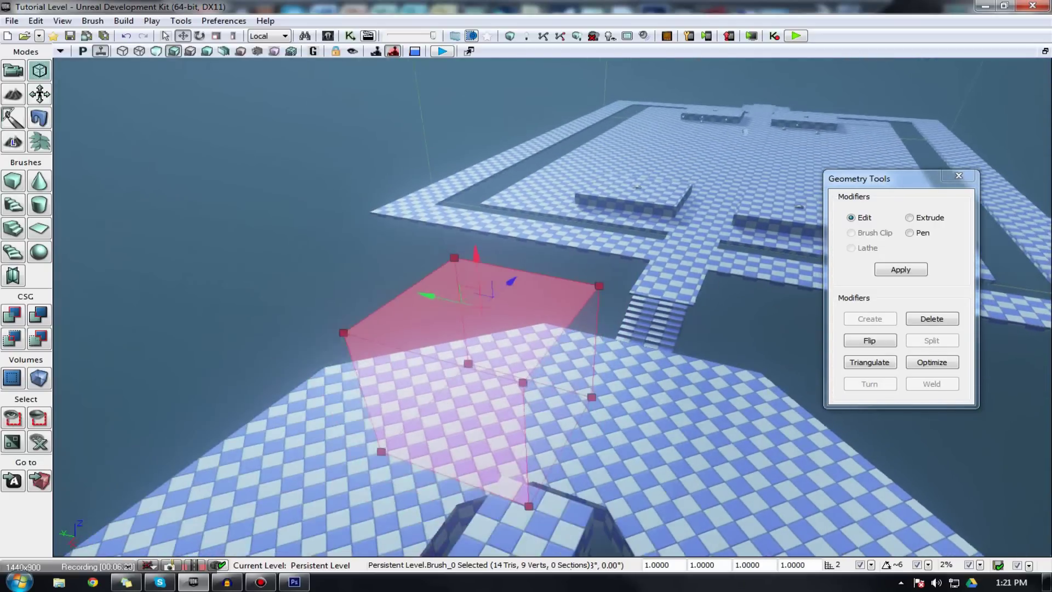
left_click_drag(367, 324, 361, 350)
left_click(370, 340)
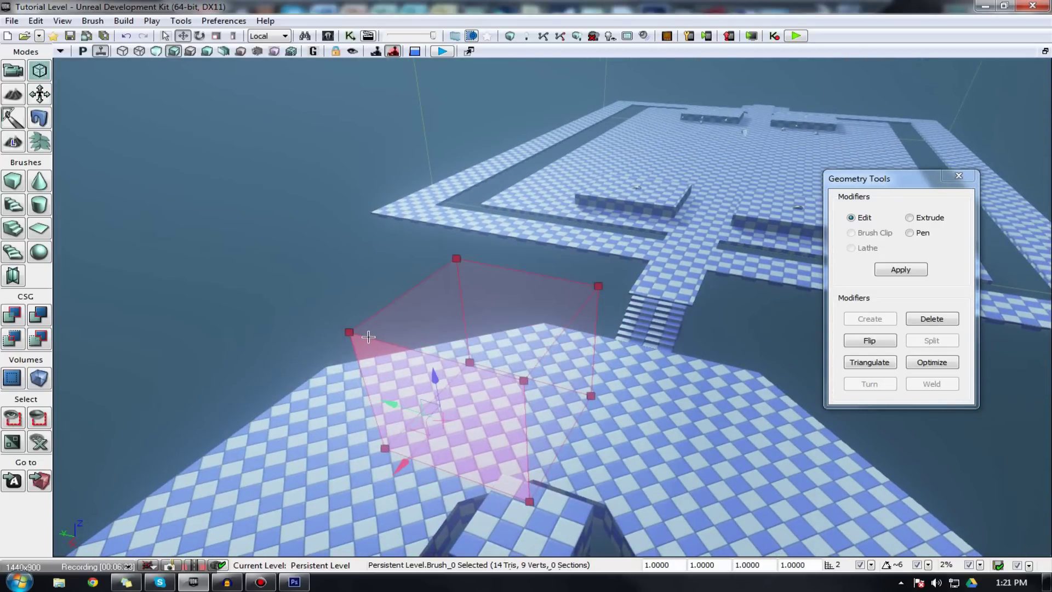
left_click(371, 335)
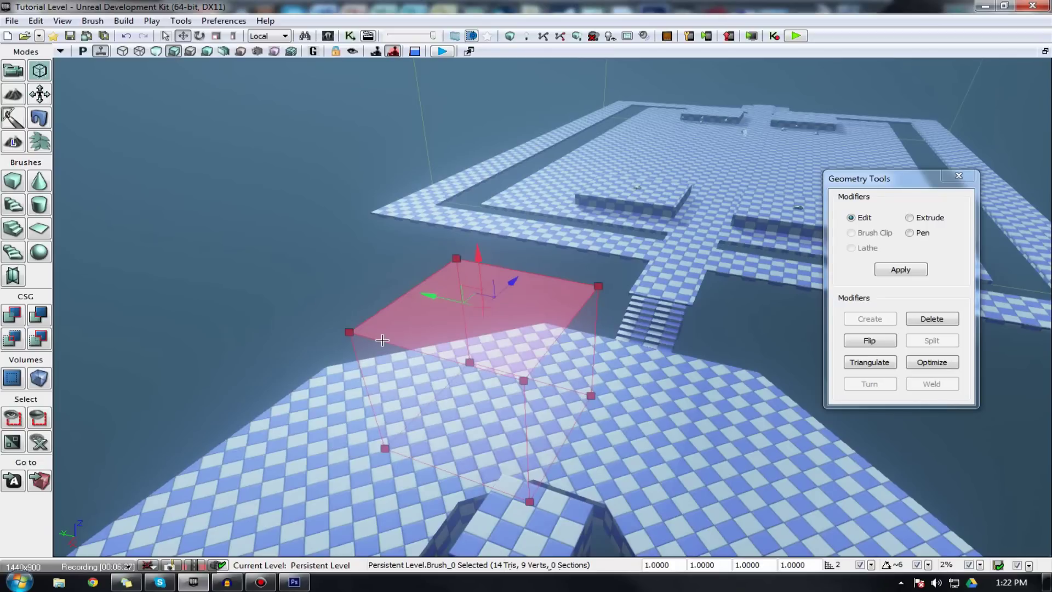
Open the properties window and keep trying to select the cube brush's top edge on its own from a closer view
key("F4")
right_click_drag(384, 339, 351, 348)
key("w")
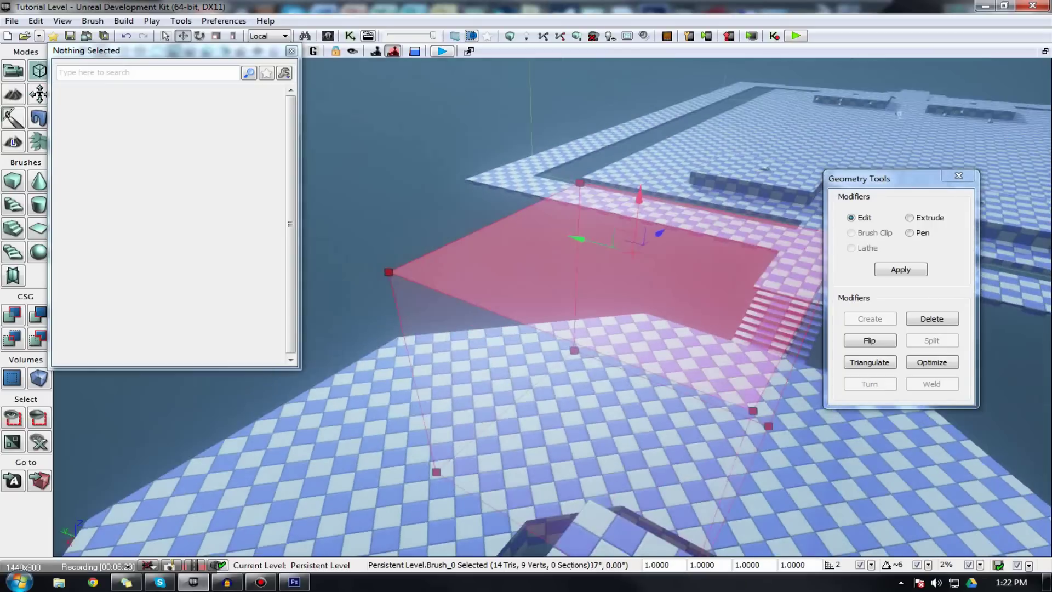
left_click_drag(374, 317, 376, 340)
left_click(466, 333, "ctrl")
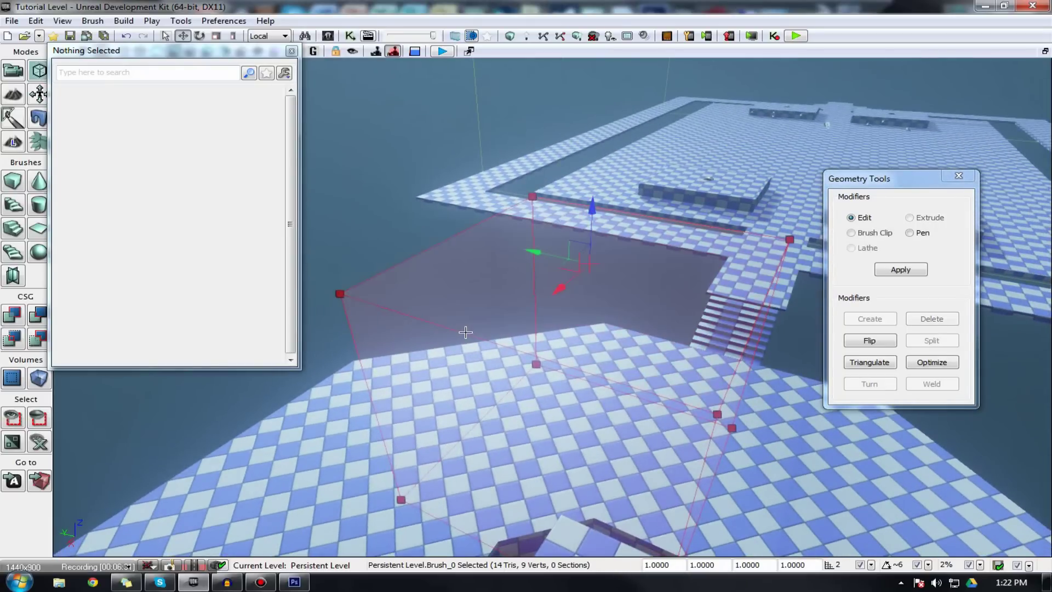
left_click(465, 332)
left_click(461, 333)
left_click(461, 333)
left_click(461, 332)
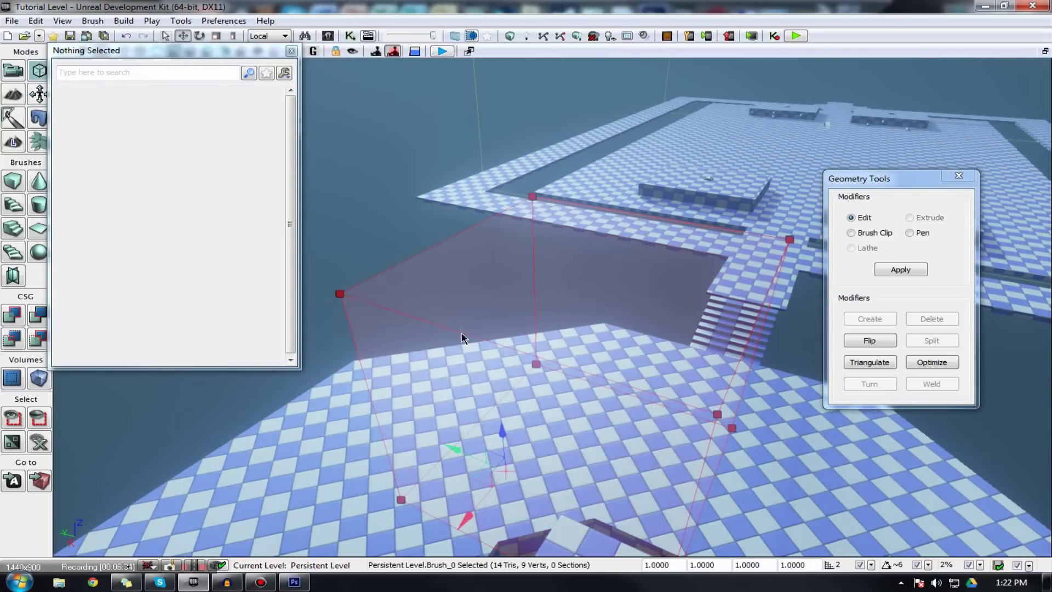
left_click(461, 333)
left_click(461, 333)
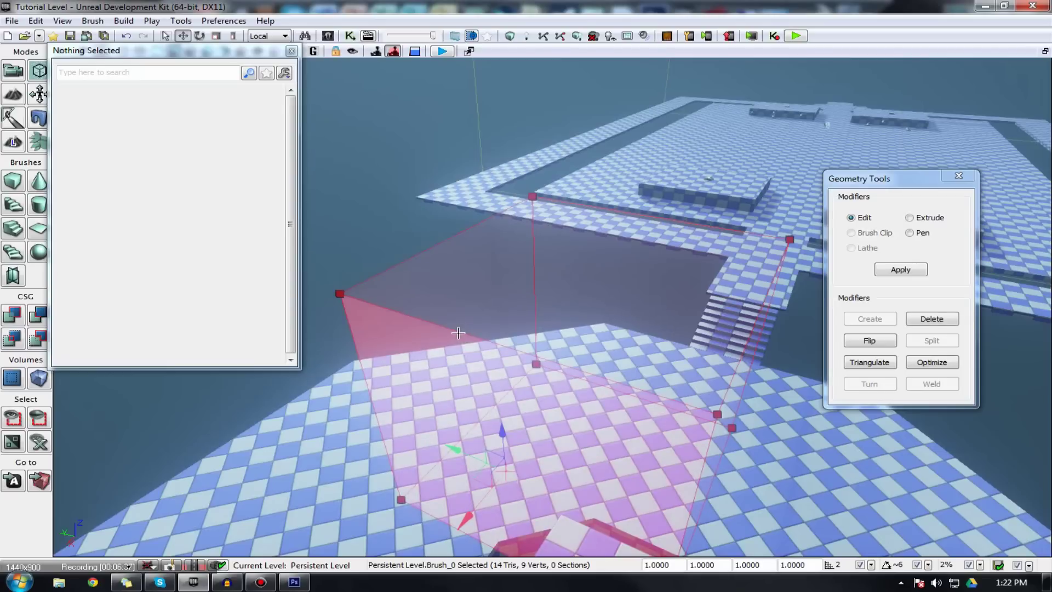
left_click(458, 333, "ctrl")
left_click(456, 332, "ctrl")
left_click(455, 331, "ctrl")
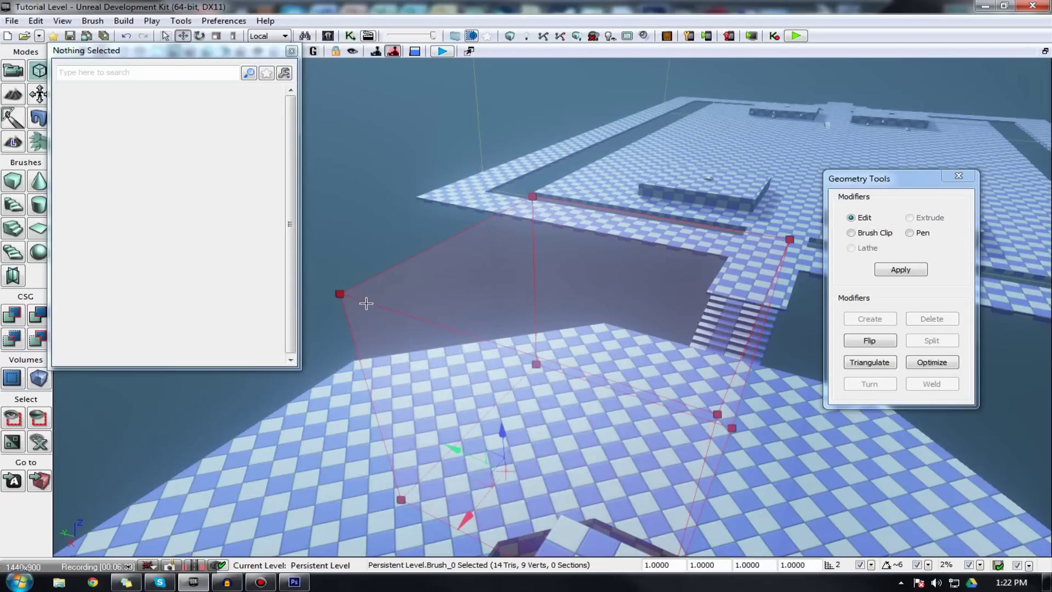
Select the two top corner vertices on one side of the cube brush and move them inward
left_click(341, 294)
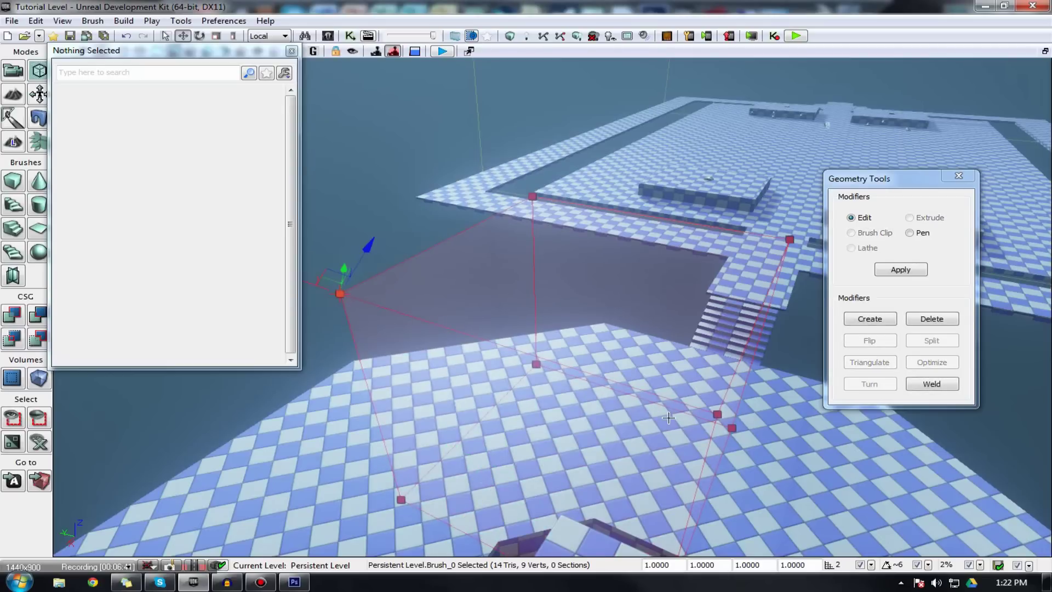
right_click_drag(731, 421, 809, 423)
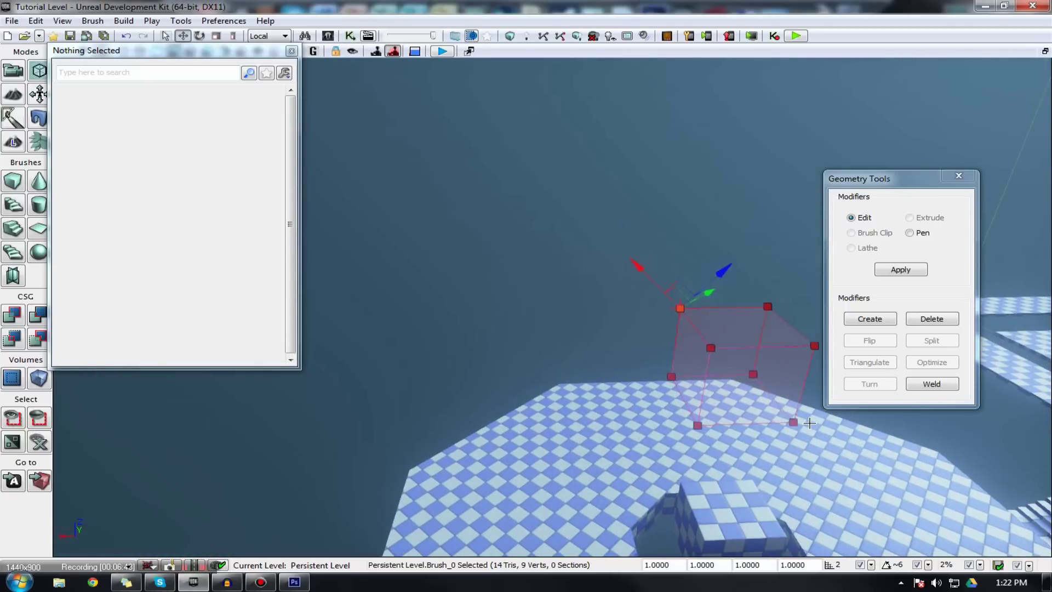
left_click(710, 349, "ctrl")
mouse_move(670, 334)
left_mouse_down()
mouse_move(713, 347)
mouse_move(700, 348)
left_mouse_up()
Select the remaining two top corner vertices of the cube brush and move them inward and downward to taper the shape
left_click(814, 345)
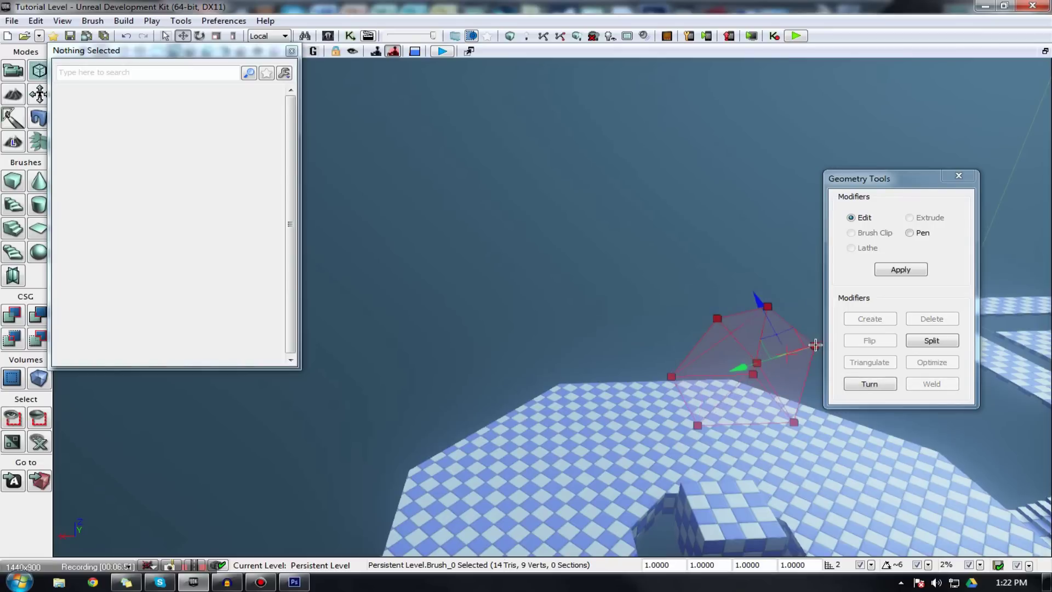
left_click(816, 347)
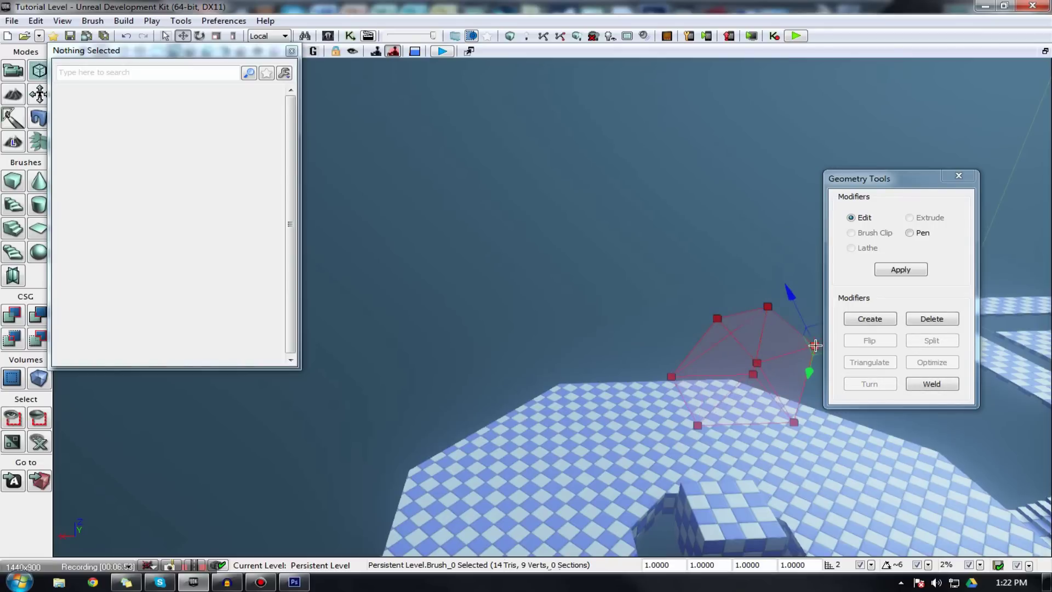
left_click(768, 308, "ctrl")
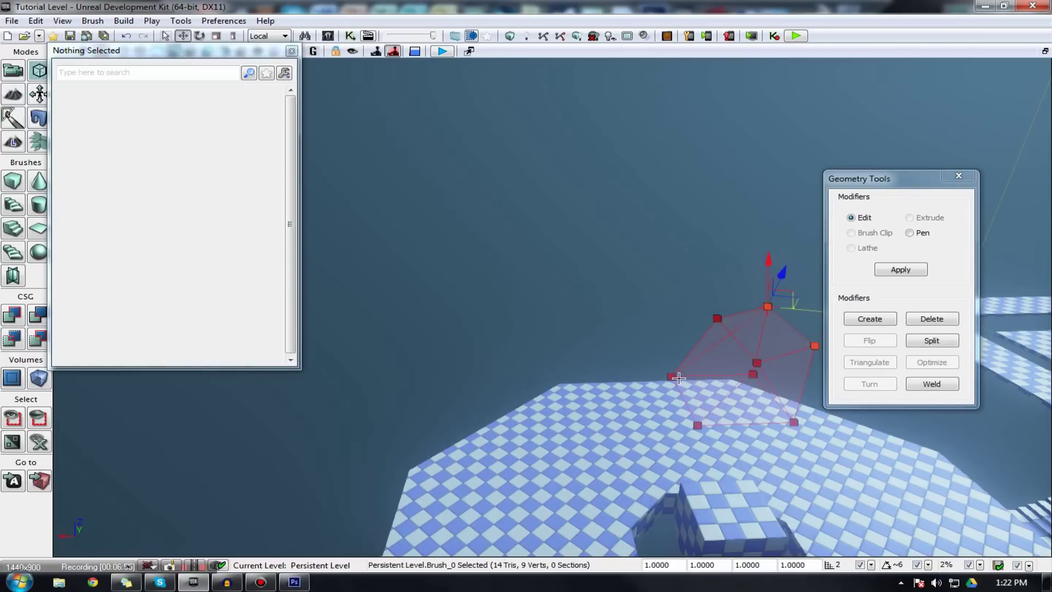
right_click_drag(679, 378, 735, 378)
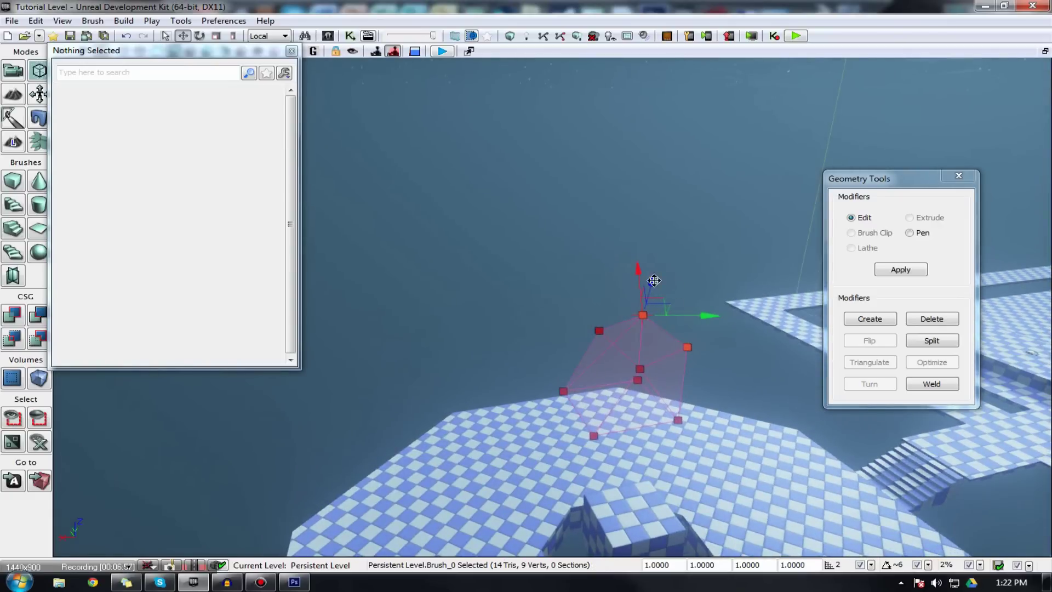
left_click_drag(653, 281, 649, 308)
left_click_drag(685, 337, 667, 344)
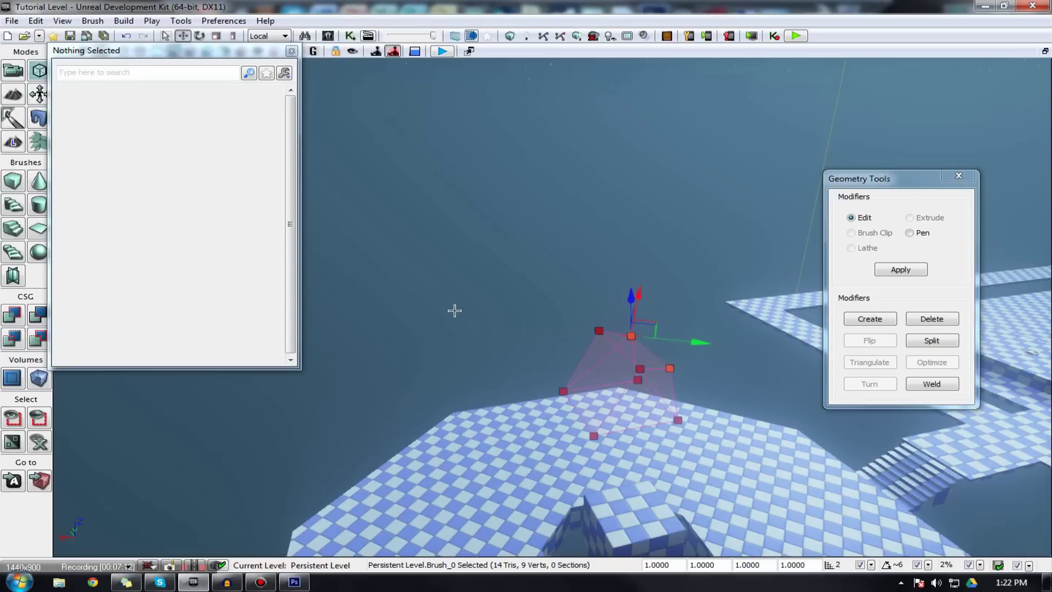
Close the properties window and rebuild the builder brush as a regular cube
left_click(293, 51)
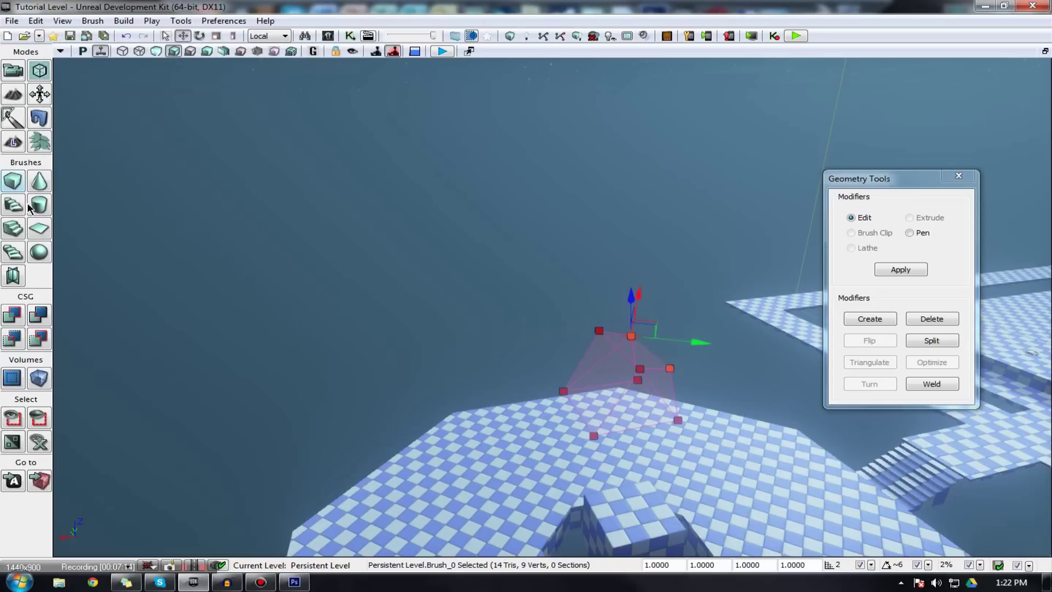
left_click(20, 187)
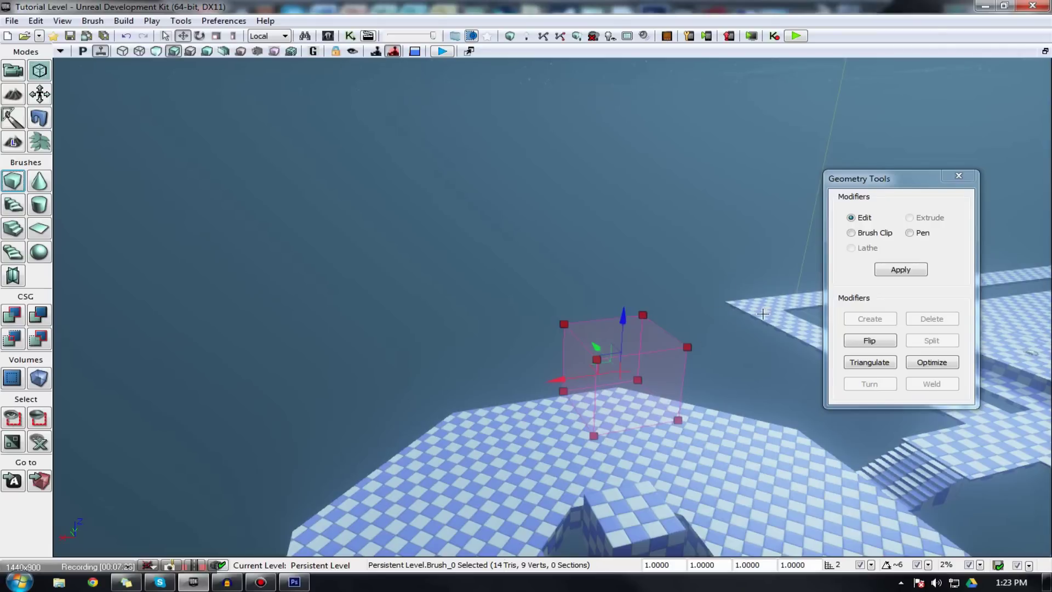
Select the single side face of the cube brush above the octagonal platform
mouse_move(758, 308)
right_mouse_down()
mouse_move(718, 350)
mouse_move(620, 334)
mouse_move(765, 310)
mouse_move(343, 82)
mouse_move(289, 157)
right_mouse_up()
left_click(314, 122)
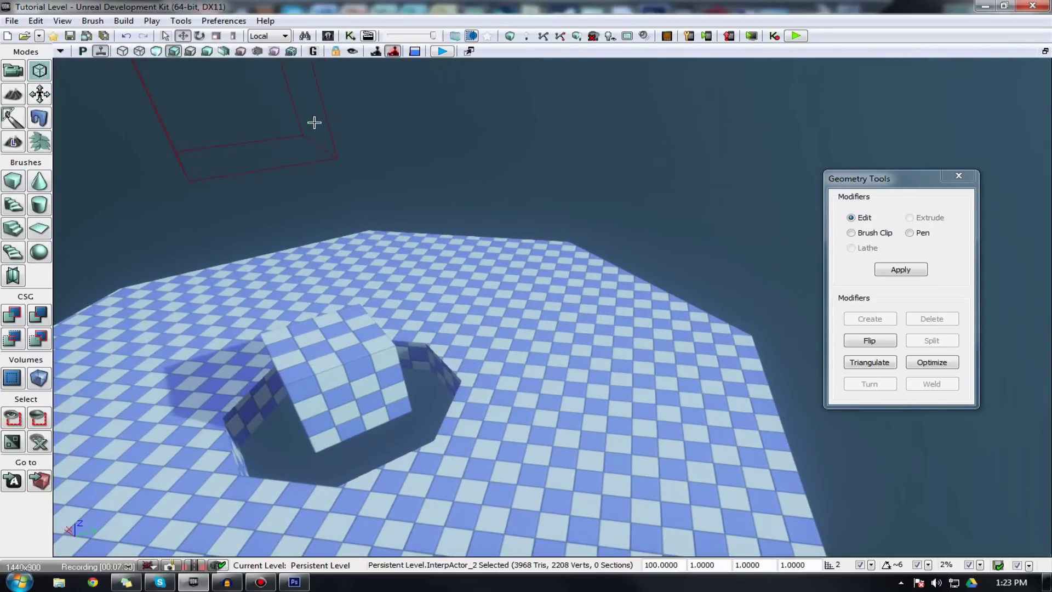
left_click(324, 118)
left_click(322, 117)
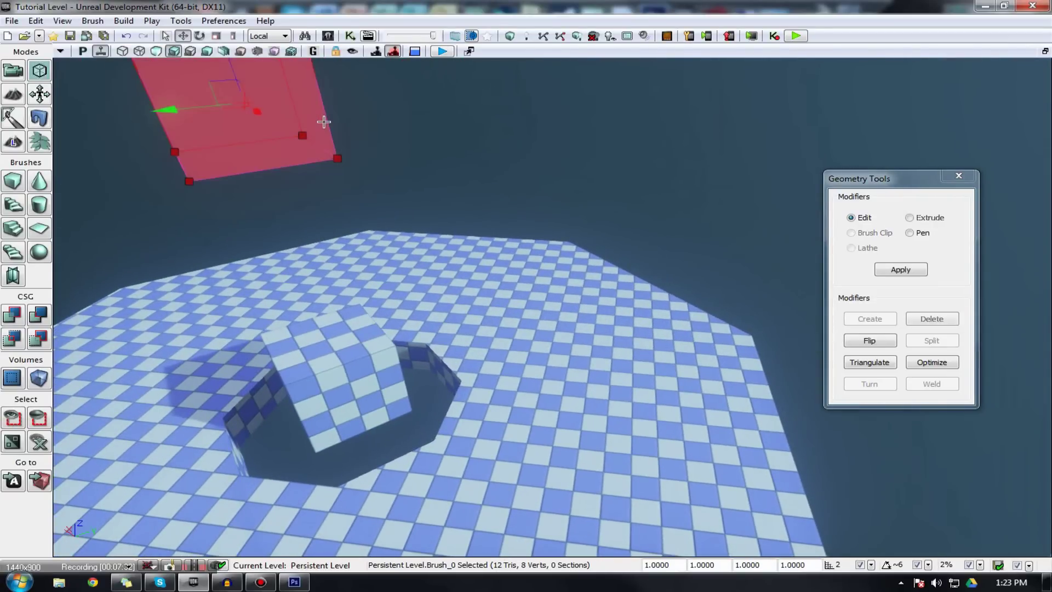
left_click_drag(282, 145, 290, 143)
mouse_move(291, 143)
right_mouse_down()
mouse_move(417, 159)
mouse_move(449, 153)
mouse_move(452, 142)
right_mouse_up()
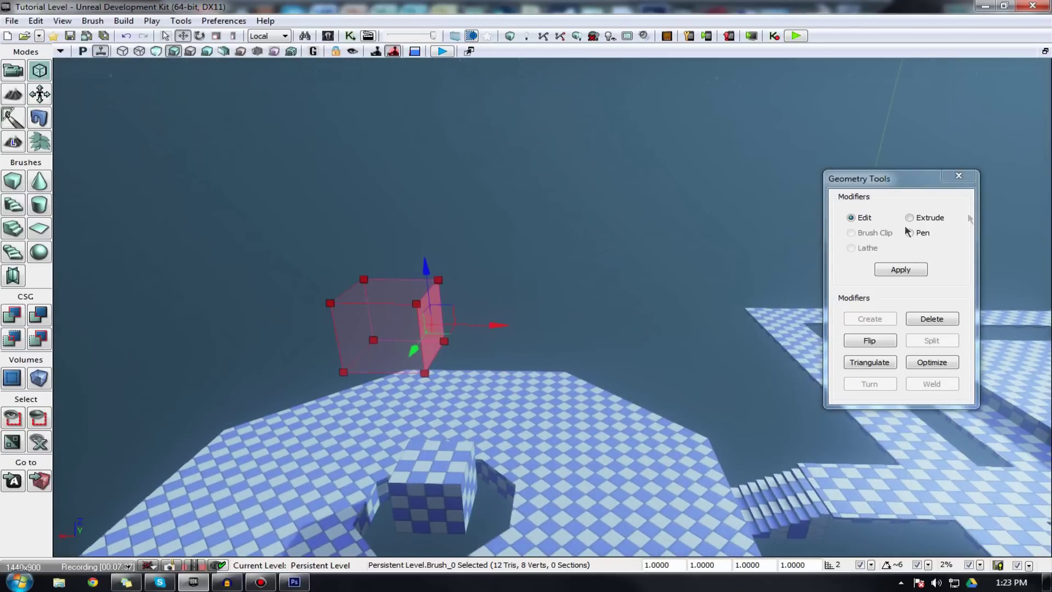
Extrude the selected side face of the cube brush with a length of 100, and undo the extrusion
left_click(909, 218)
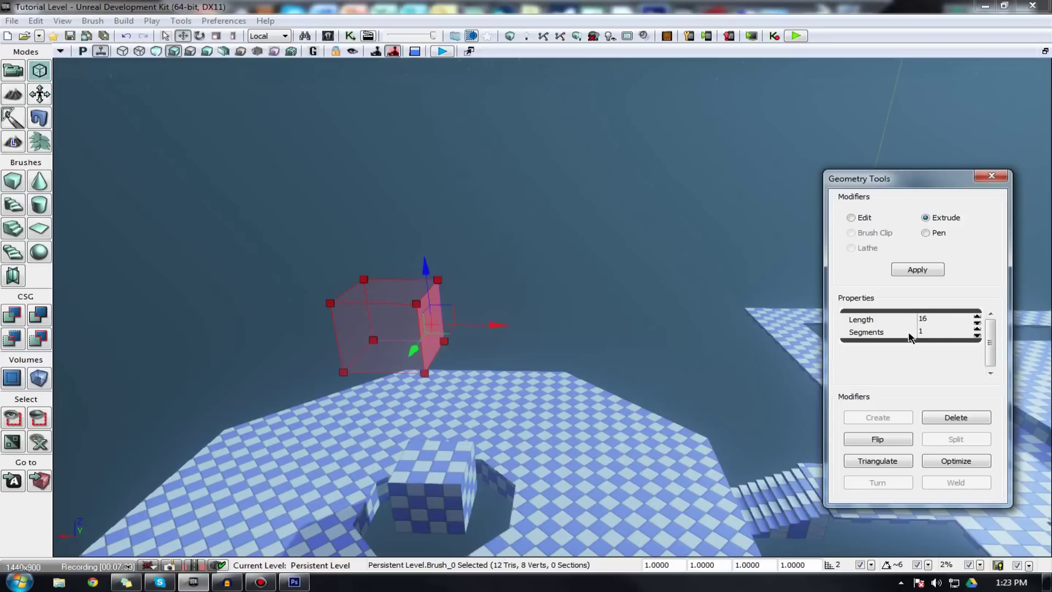
left_click(928, 315)
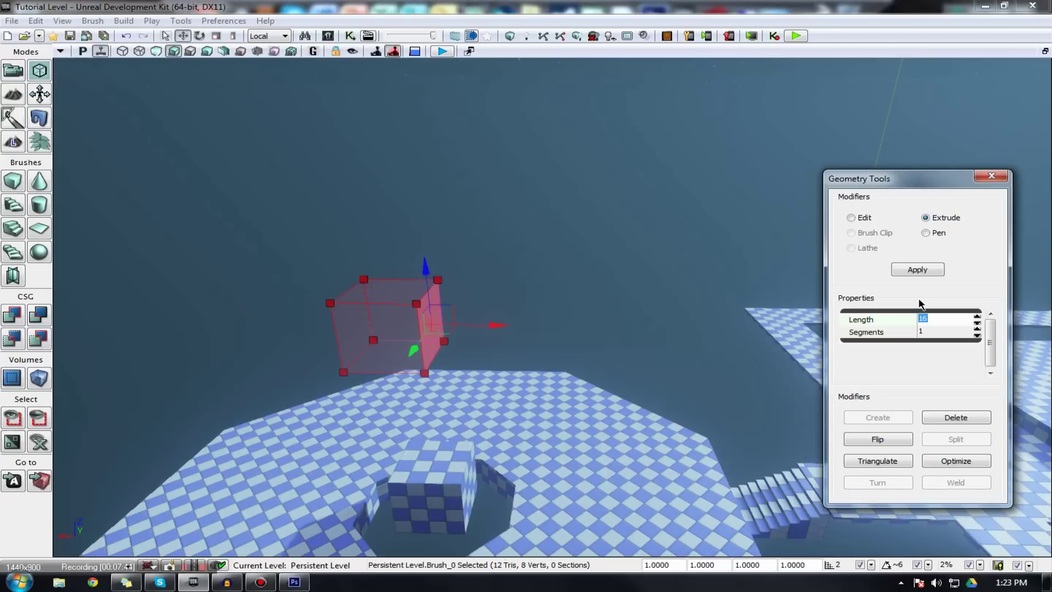
left_click(913, 270)
mouse_move(646, 329)
right_mouse_down()
mouse_move(553, 307)
mouse_move(603, 310)
mouse_move(647, 334)
mouse_move(564, 340)
mouse_move(559, 329)
right_mouse_up()
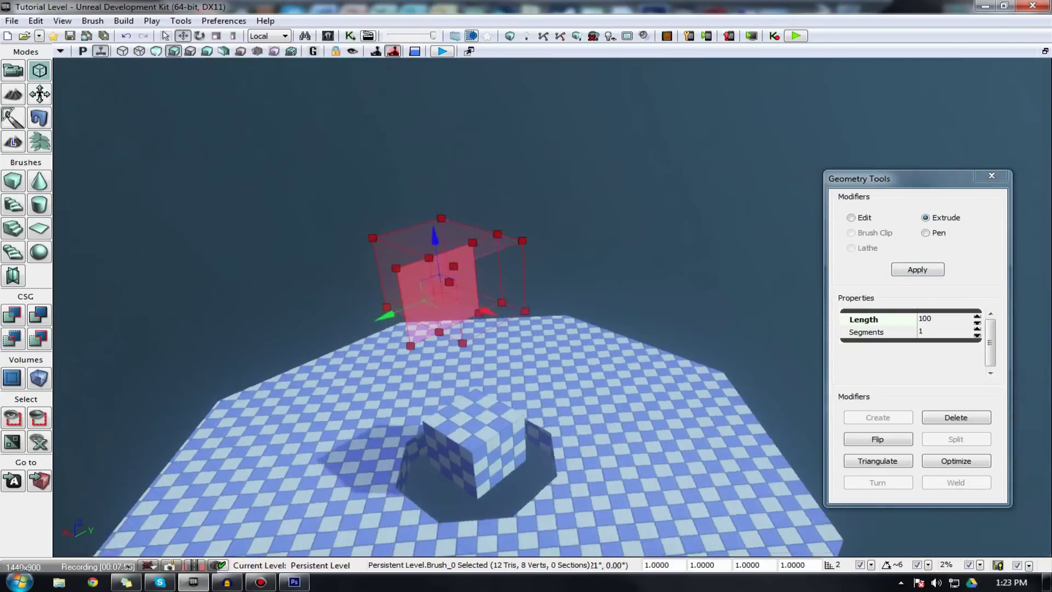
mouse_move(655, 365)
left_mouse_down()
mouse_move(650, 328)
mouse_move(642, 351)
mouse_move(650, 328)
left_mouse_up()
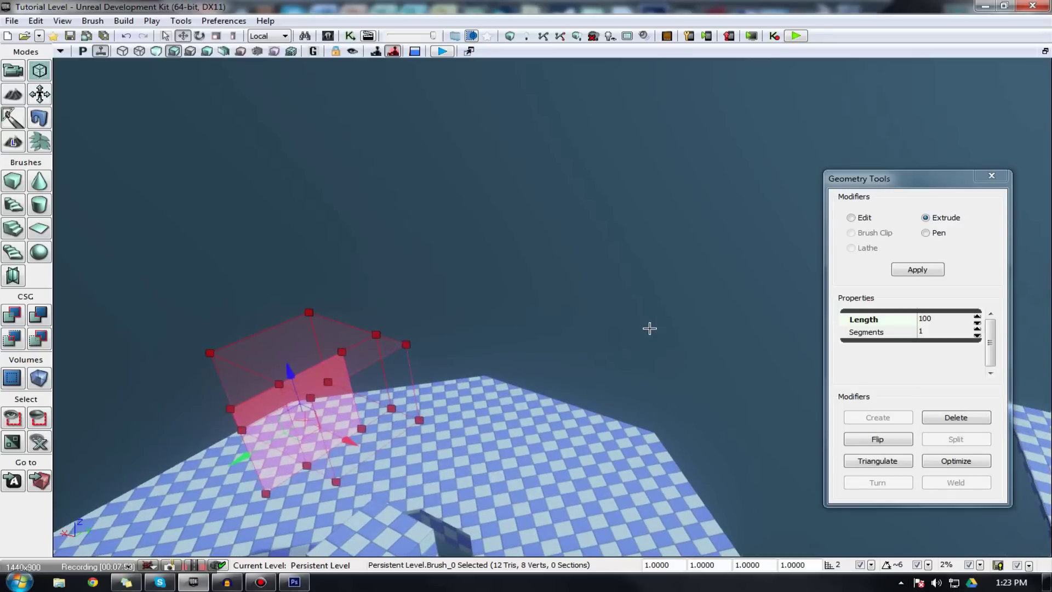
key("ctrl+z")
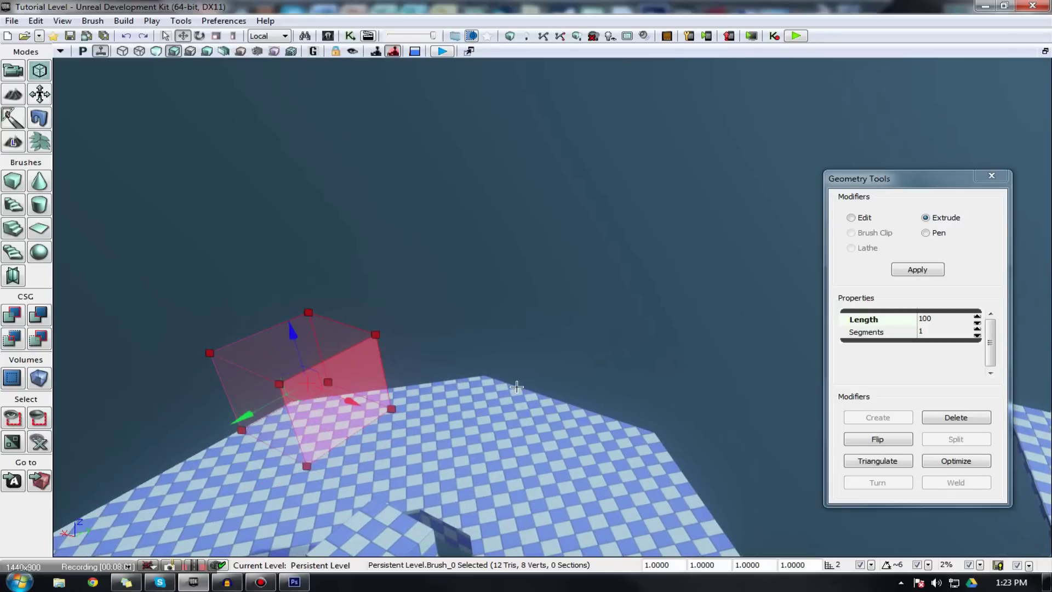
Select the top face of the cube brush, extrude it with a length of 100, and undo the extrusion
mouse_move(517, 387)
right_mouse_down()
mouse_move(463, 395)
mouse_move(517, 387)
right_mouse_up()
scroll(517, 387, "down", 3)
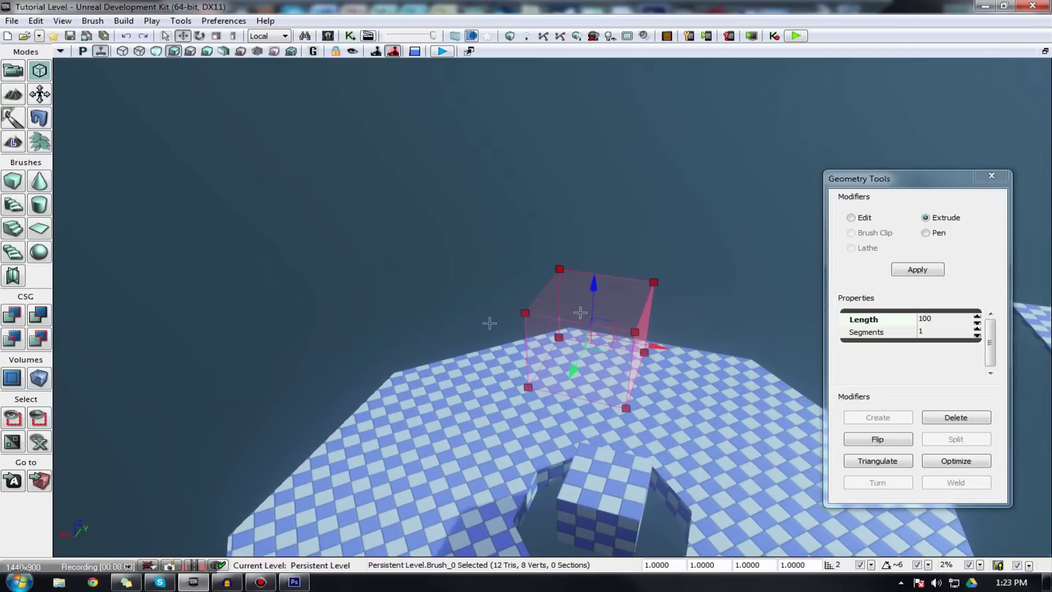
left_click(612, 305)
left_click(918, 269)
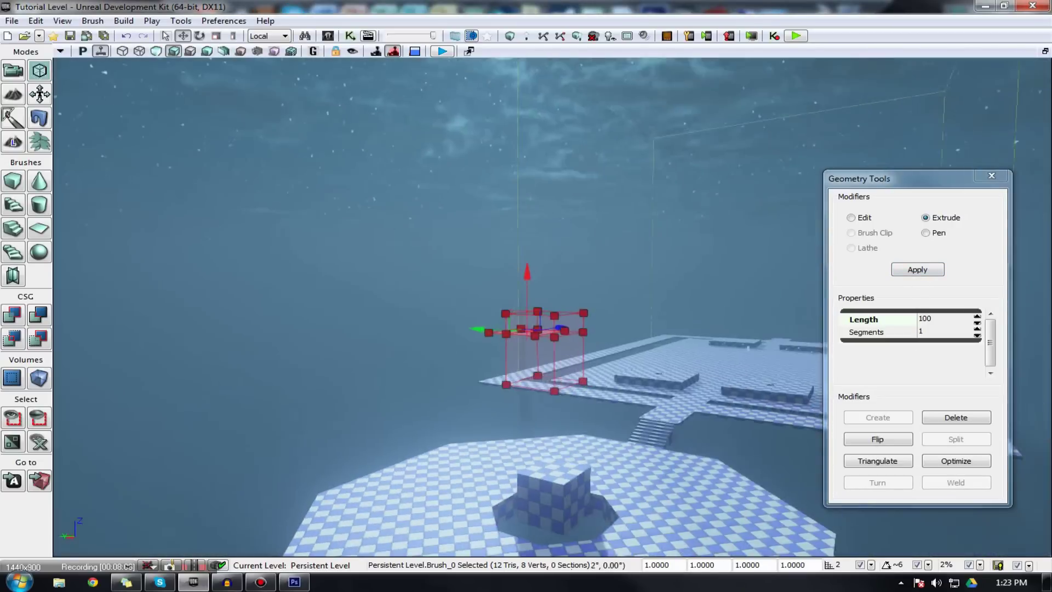
mouse_move(526, 307)
right_mouse_down()
mouse_move(553, 294)
mouse_move(523, 315)
mouse_move(548, 326)
right_mouse_up()
right_click_drag(614, 391, 633, 397)
scroll(633, 397, "down", 3)
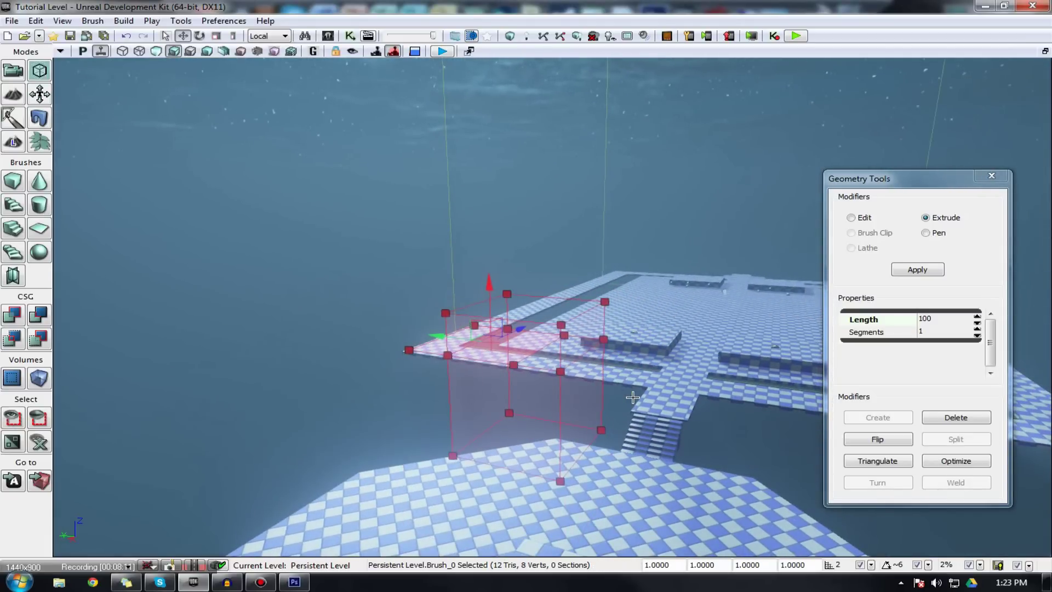
key("ctrl+z")
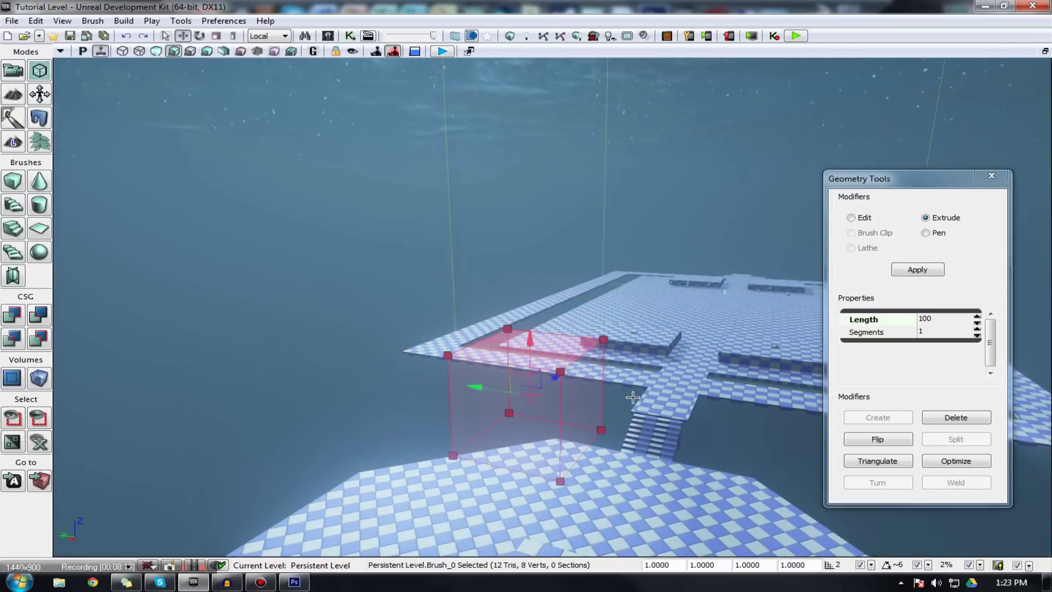
Set the extrude length to 250 and extrude the top face of the cube brush
left_click(947, 319)
type("250")
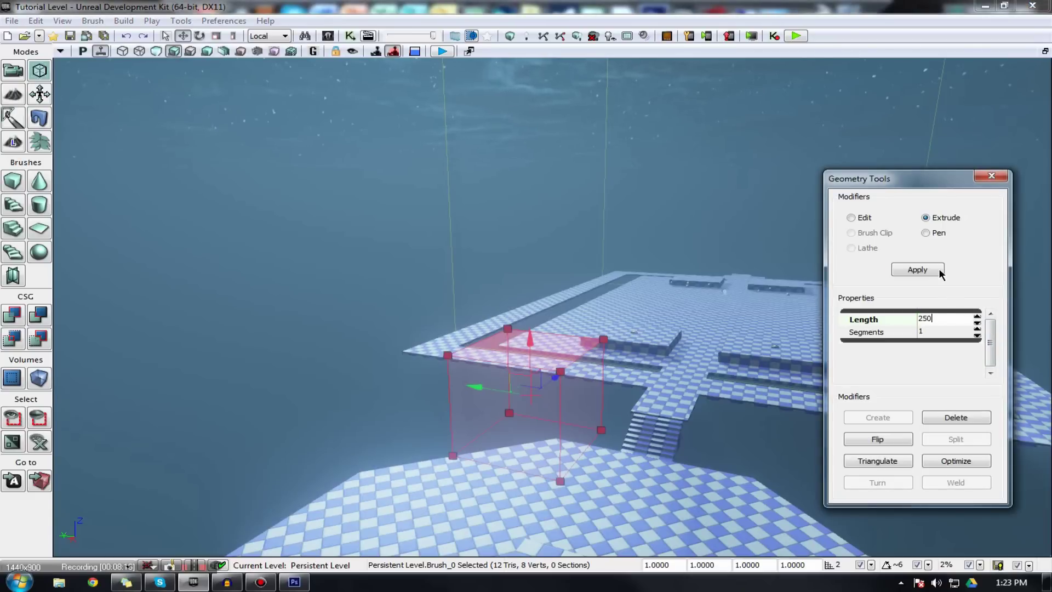
left_click(939, 271)
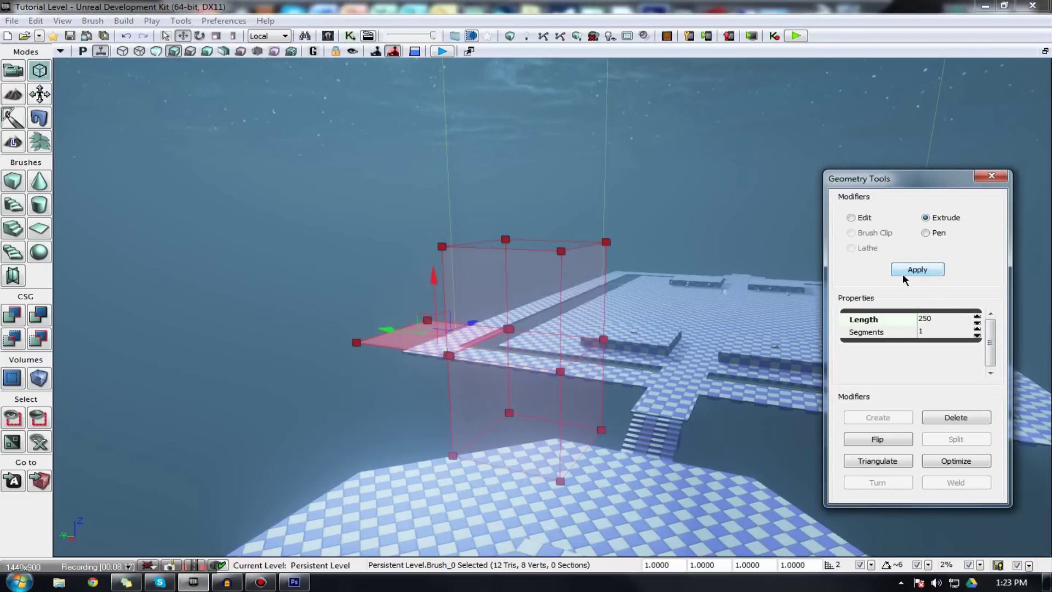
Extrude a side face of the brush's upper segment with a length of 250, and undo that extrusion
left_click(527, 285)
left_click(584, 287)
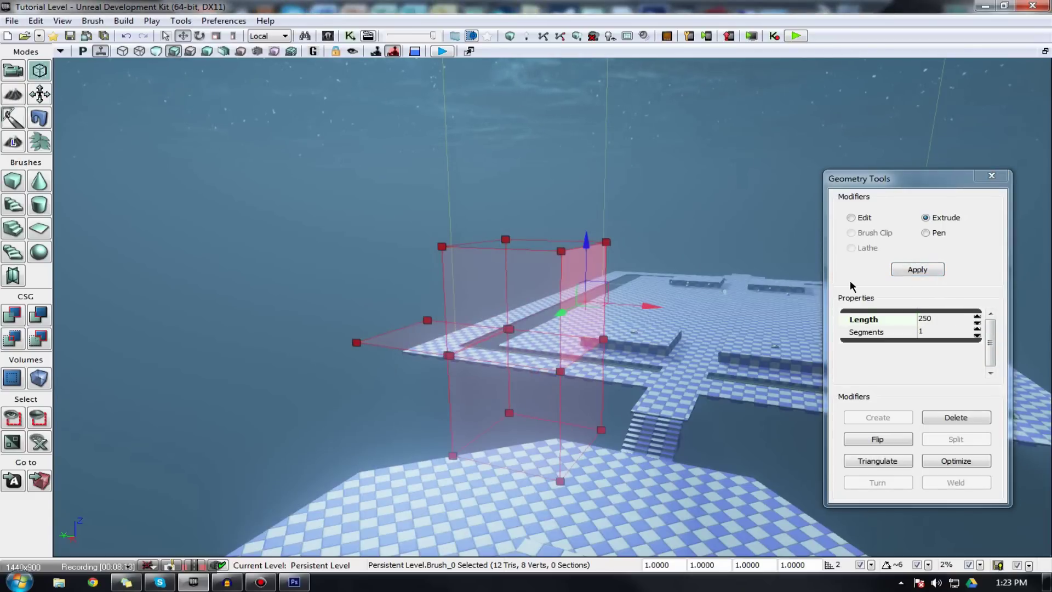
left_click(896, 271)
right_click_drag(560, 410, 561, 411)
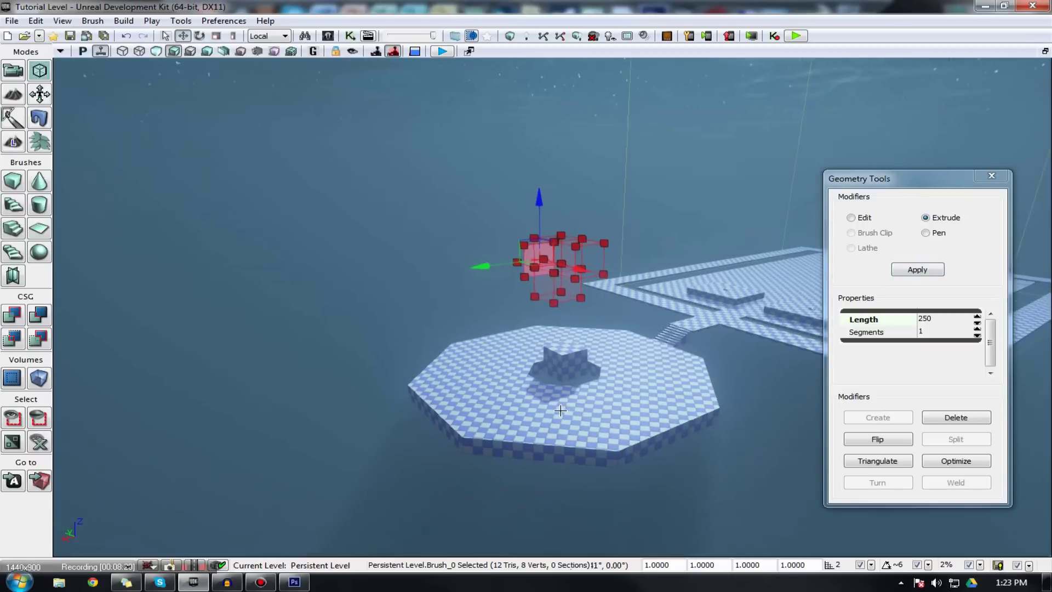
left_click_drag(560, 409, 560, 378)
key("ctrl+z")
key("ctrl+z")
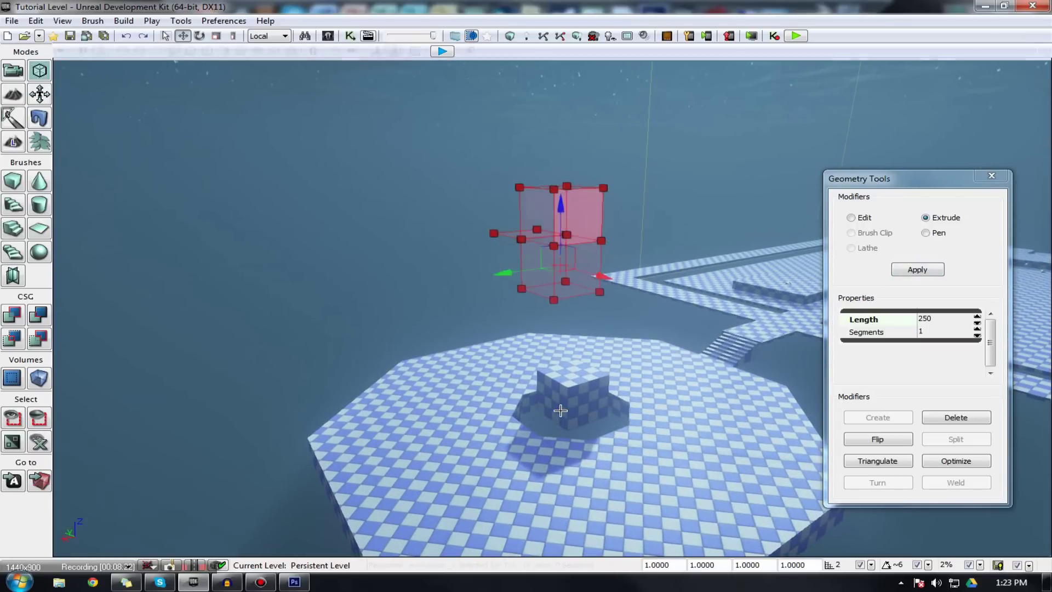
Rebuild the builder brush as a regular cube and activate the Extrude modifier again
left_click(11, 184)
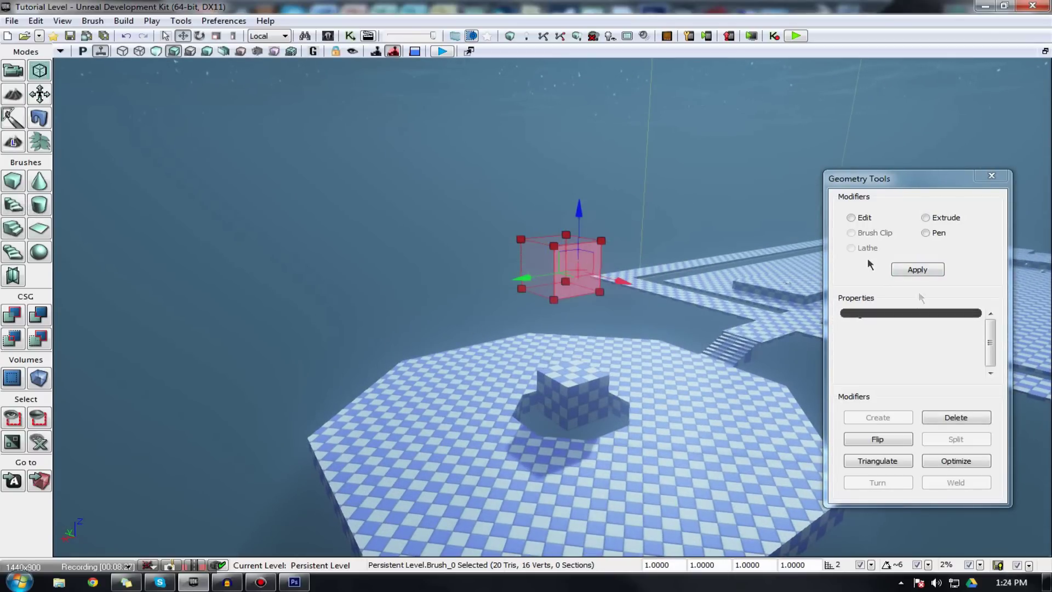
left_click(921, 271)
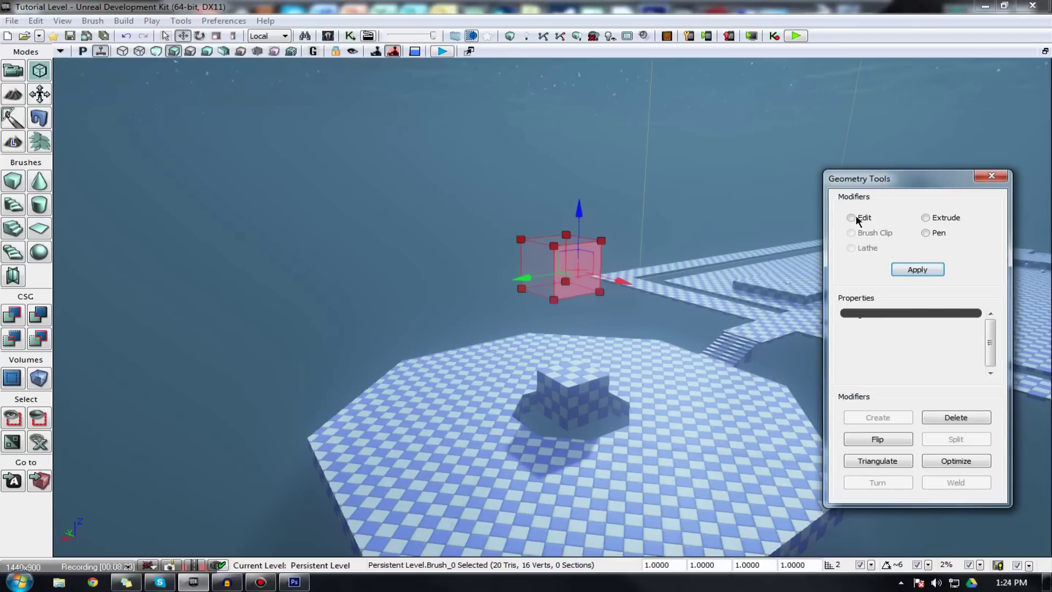
left_click(926, 218)
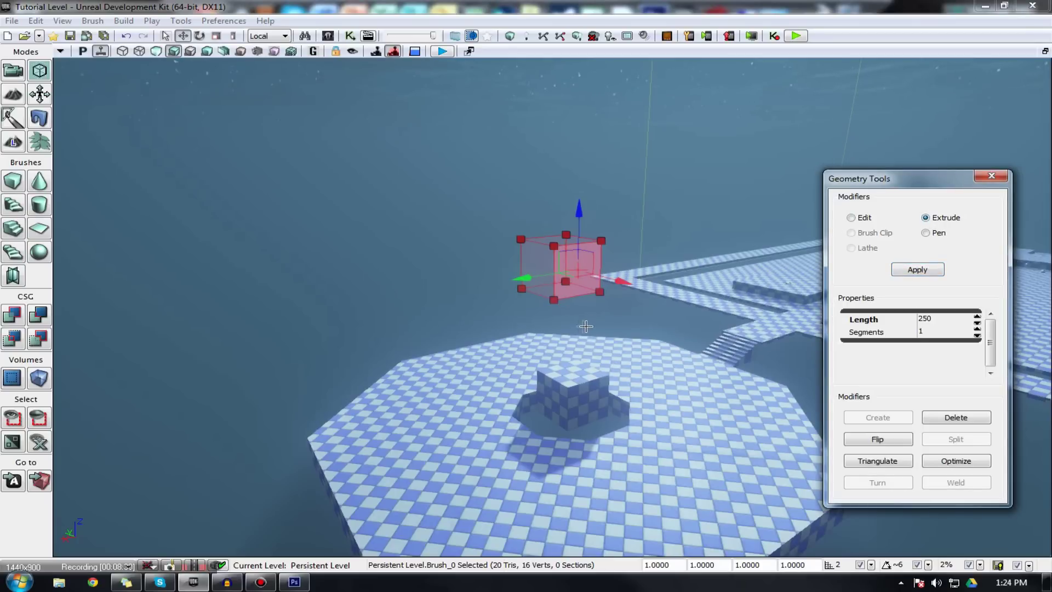
Extrude the selected side face freely along its outward axis to lengthen the cube brush
mouse_move(477, 329)
right_mouse_down()
mouse_move(449, 274)
mouse_move(405, 230)
mouse_move(493, 373)
mouse_move(581, 340)
mouse_move(493, 350)
mouse_move(482, 378)
mouse_move(488, 318)
mouse_move(428, 257)
mouse_move(493, 285)
mouse_move(498, 302)
mouse_move(471, 274)
right_mouse_up()
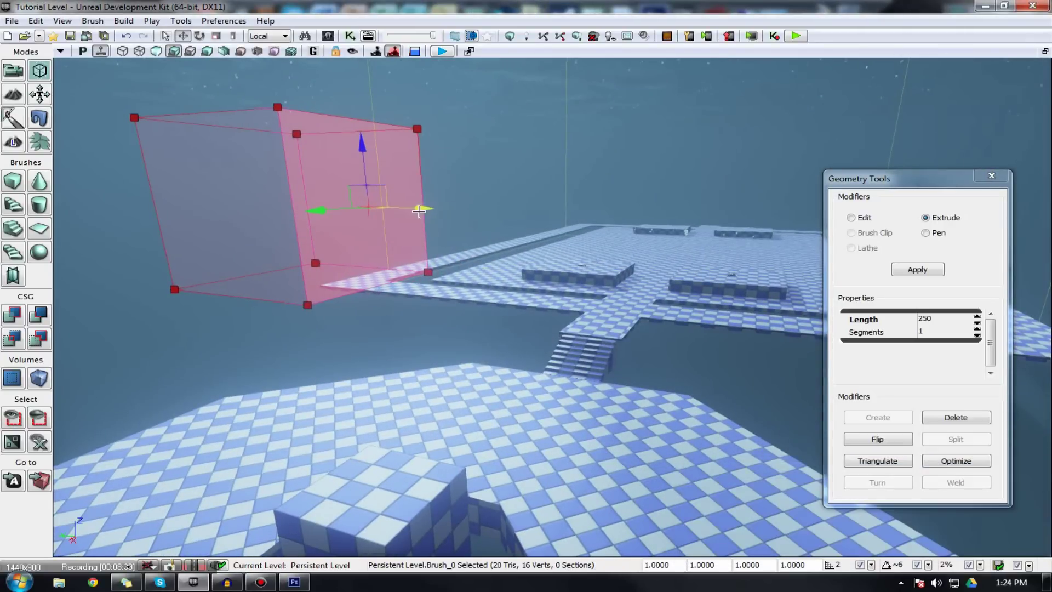
right_click_drag(379, 204, 396, 202)
right_click_drag(458, 268, 475, 269)
mouse_move(492, 265)
left_mouse_down()
mouse_move(524, 273)
mouse_move(527, 289)
left_mouse_up()
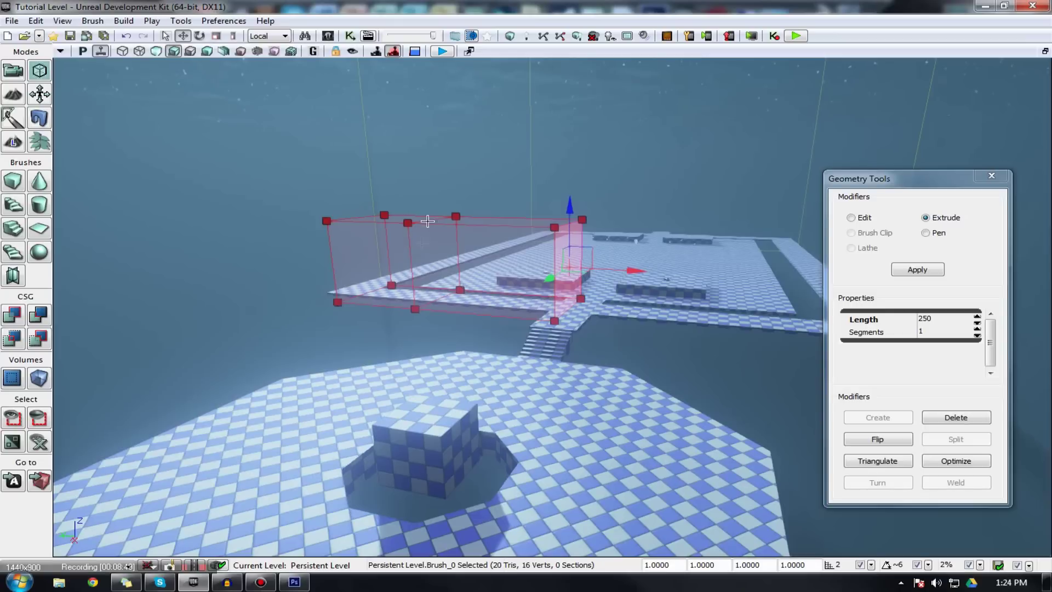
Select the adjacent side face of the new segment and extrude it freely outward twice to form an L-shaped brush
left_click(445, 286)
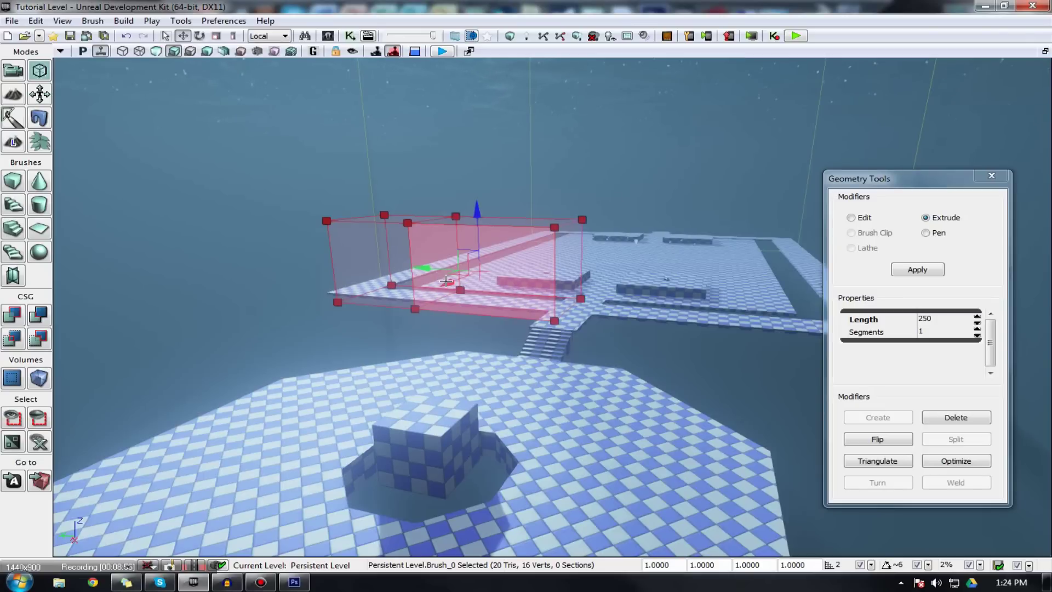
left_click_drag(437, 287, 373, 334)
right_click_drag(327, 268, 596, 281)
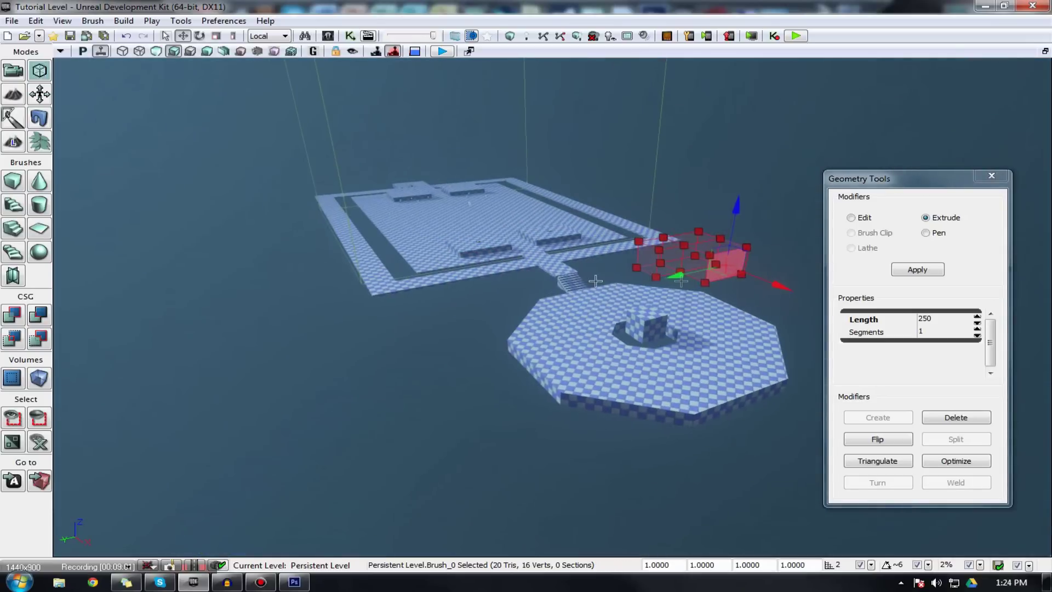
left_click_drag(596, 281, 662, 272)
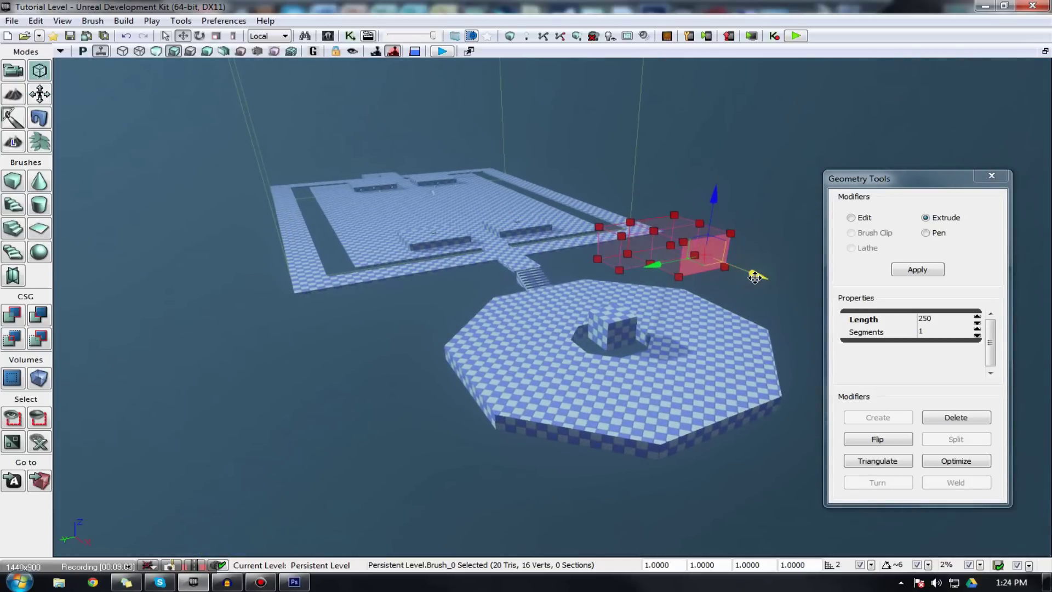
left_click_drag(756, 270, 700, 272)
Extrude a side face of the end segment freely, and extrude another side face to extend the brush further
left_click(701, 274)
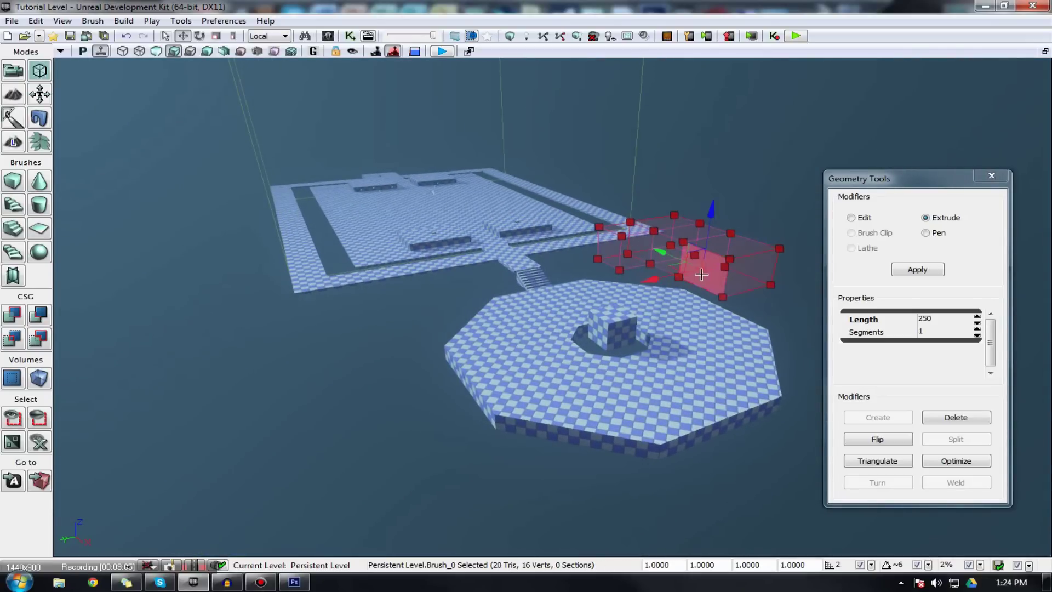
mouse_move(651, 279)
left_mouse_down()
mouse_move(607, 306)
mouse_move(618, 305)
mouse_move(635, 287)
mouse_move(594, 299)
left_mouse_up()
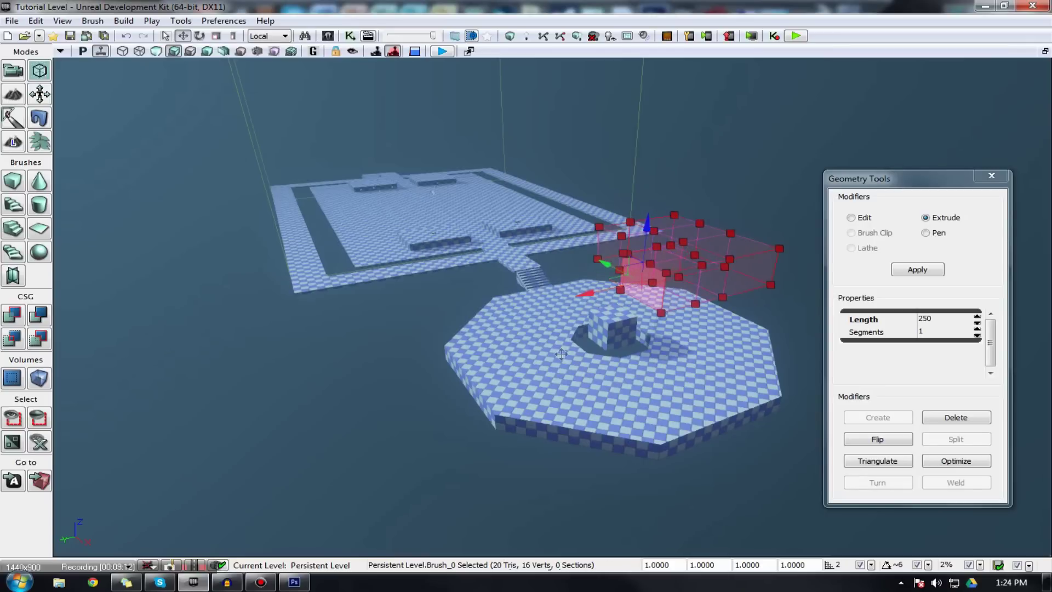
mouse_move(562, 354)
right_mouse_down()
mouse_move(729, 312)
mouse_move(613, 372)
mouse_move(510, 367)
mouse_move(557, 352)
right_mouse_up()
left_click(478, 290)
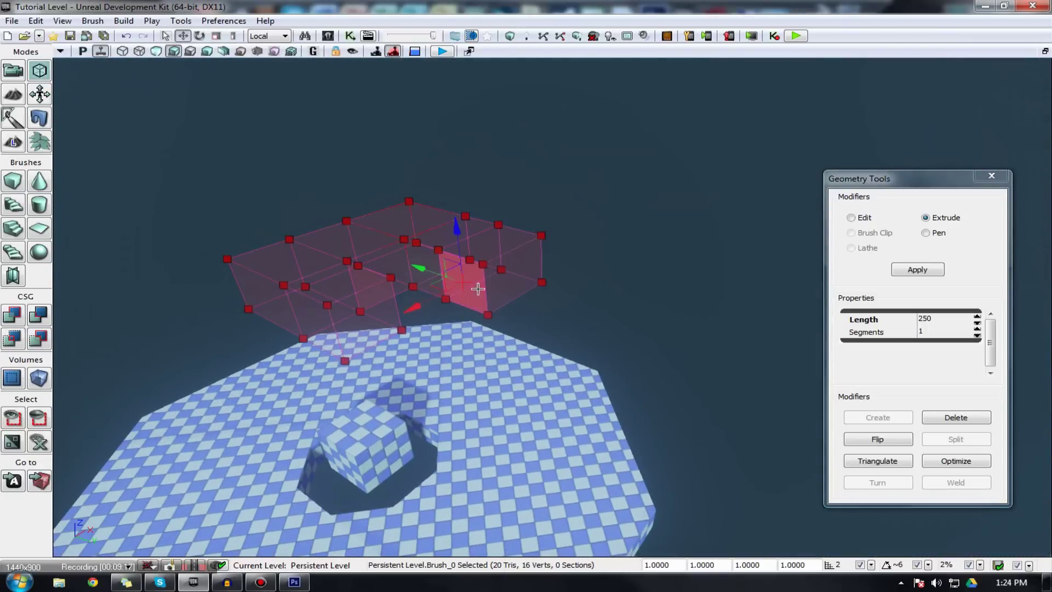
left_click_drag(396, 311, 216, 413)
Add the extruded brush shape to the level with CSG Add, and undo the addition
right_click_drag(519, 312, 466, 400)
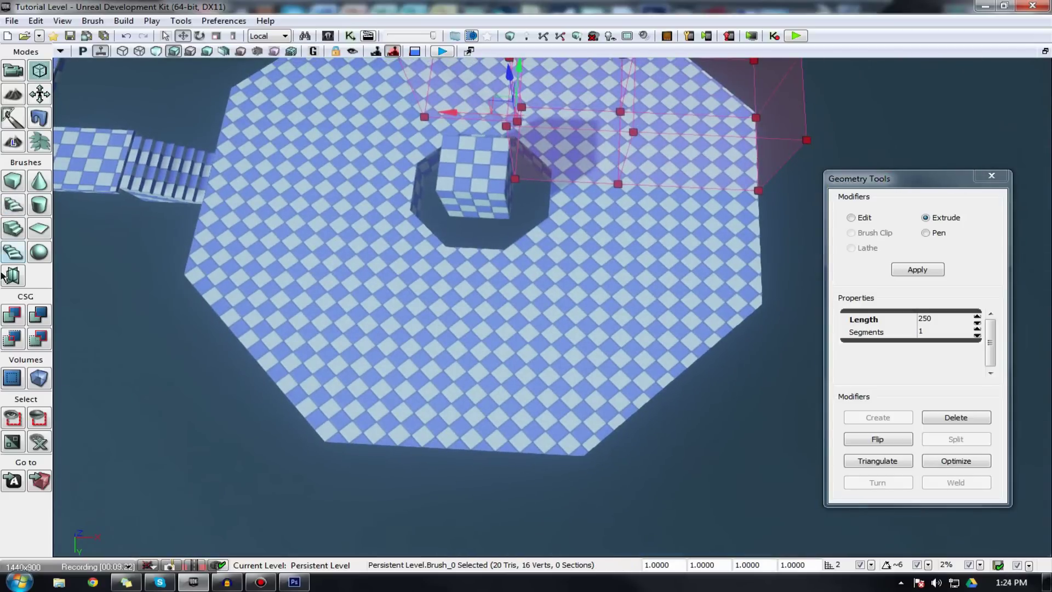
left_click(15, 313)
mouse_move(382, 349)
right_mouse_down()
mouse_move(392, 329)
mouse_move(357, 298)
mouse_move(279, 308)
mouse_move(387, 309)
right_mouse_up()
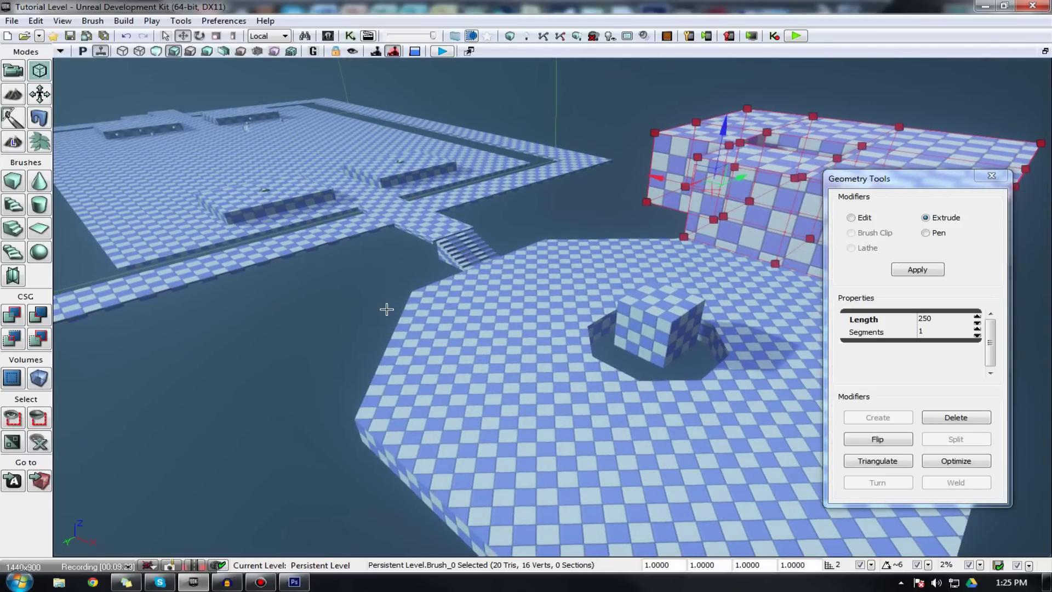
key("ctrl+z")
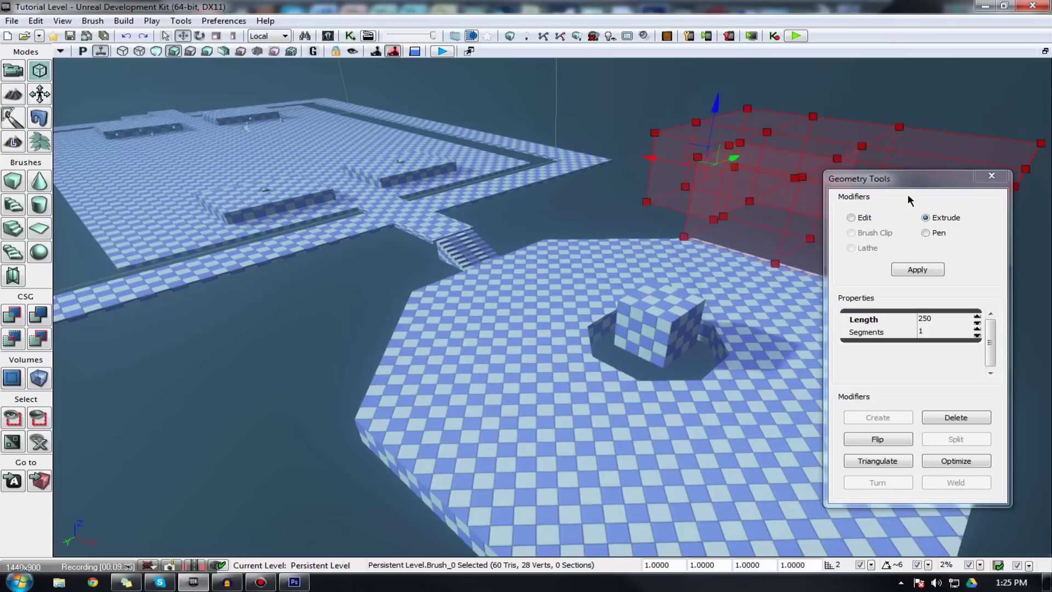
Close the Geometry Tools window and leave Geometry mode
left_click(992, 176)
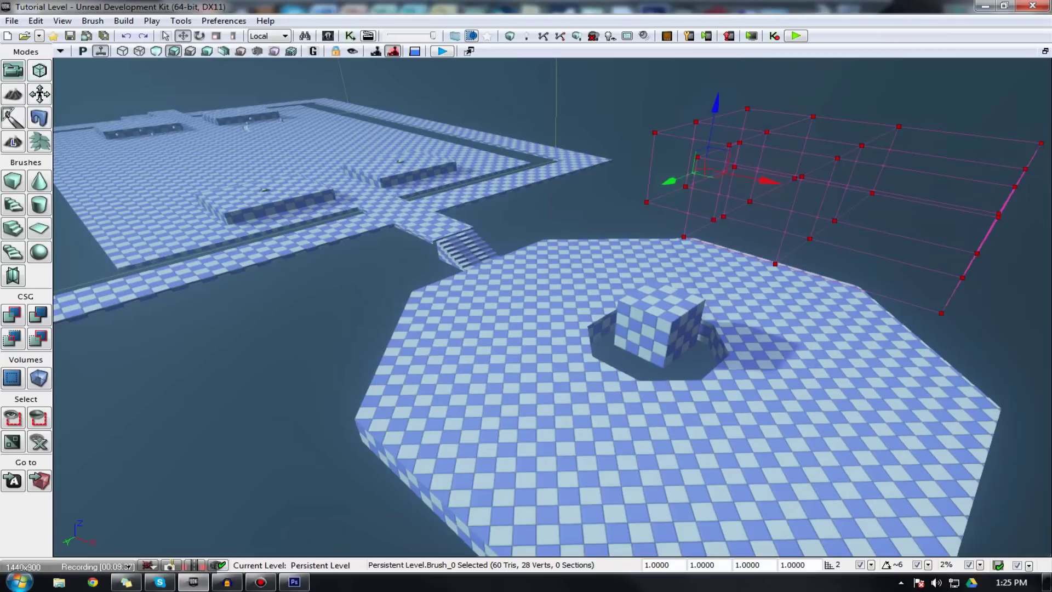
mouse_move(747, 241)
right_mouse_down()
mouse_move(747, 214)
mouse_move(712, 241)
right_mouse_up()
scroll(278, 238, "up", 6)
scroll(278, 238, "down", 7)
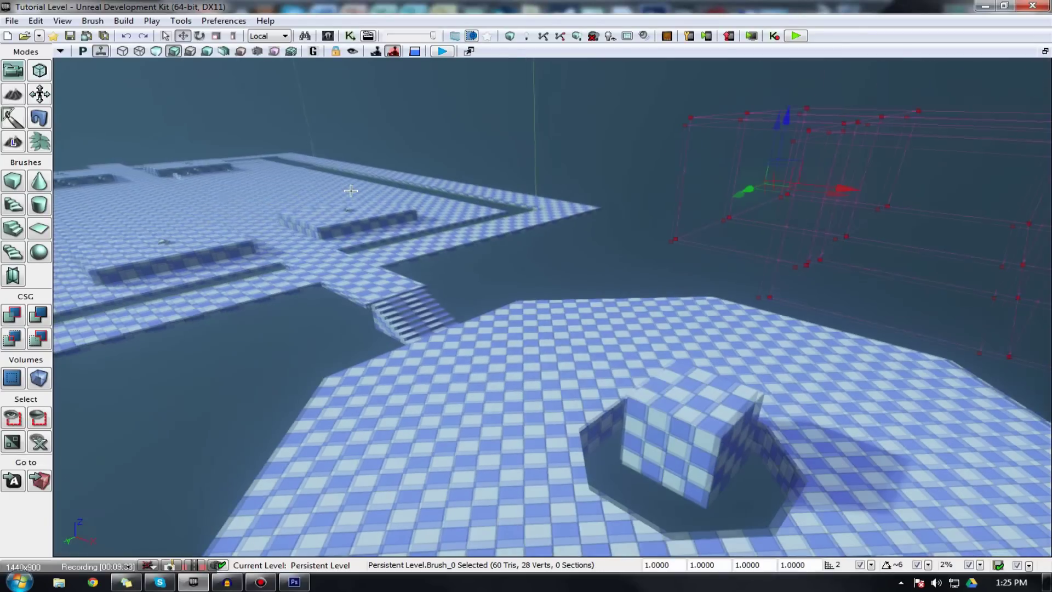
Rebuild the builder brush as a regular cube and move it over the far side of the large rectangular platform
left_click(12, 180)
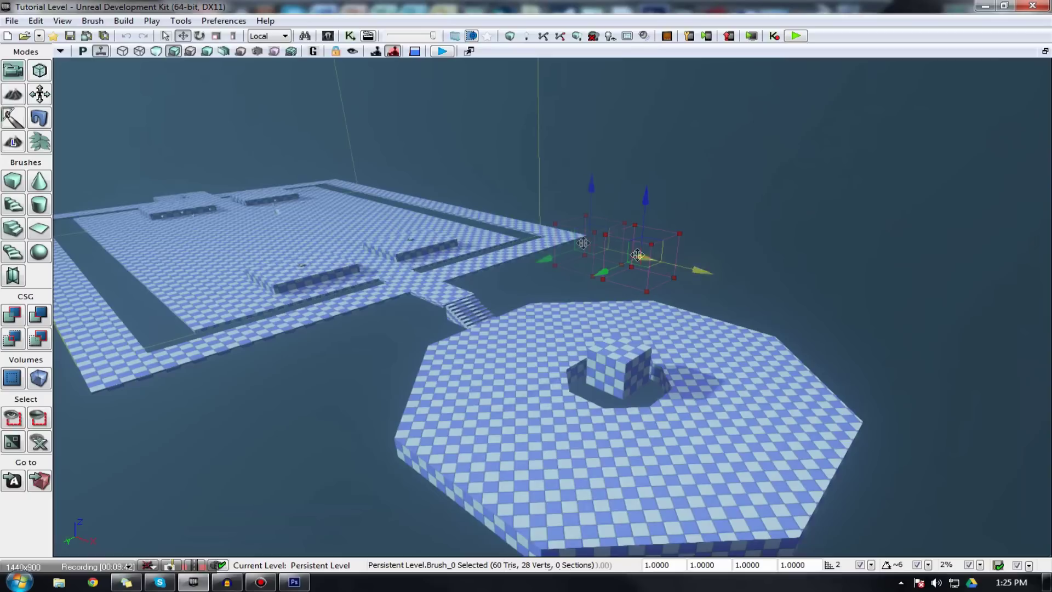
mouse_move(703, 271)
left_mouse_down()
mouse_move(414, 206)
mouse_move(218, 245)
mouse_move(306, 251)
left_mouse_up()
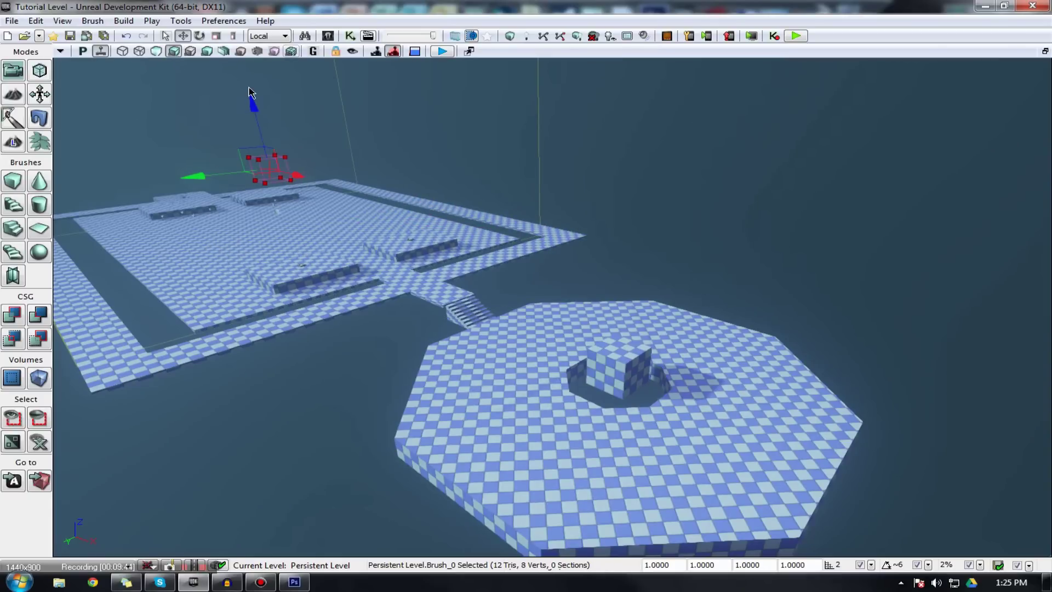
Rebuild the builder brush as a hollow cube of 256 per side with 16 wall thickness, and add it to the level
right_click_drag(305, 252, 124, 325)
scroll(124, 325, "down", 5)
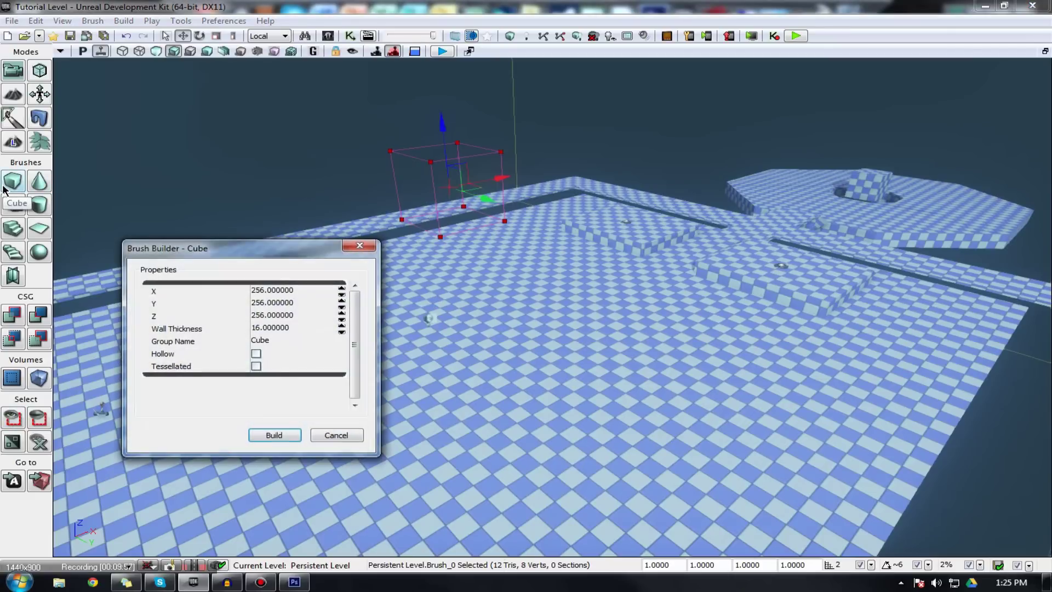
mouse_move(160, 253)
left_mouse_down()
mouse_move(213, 275)
mouse_move(221, 209)
mouse_move(150, 224)
left_mouse_up()
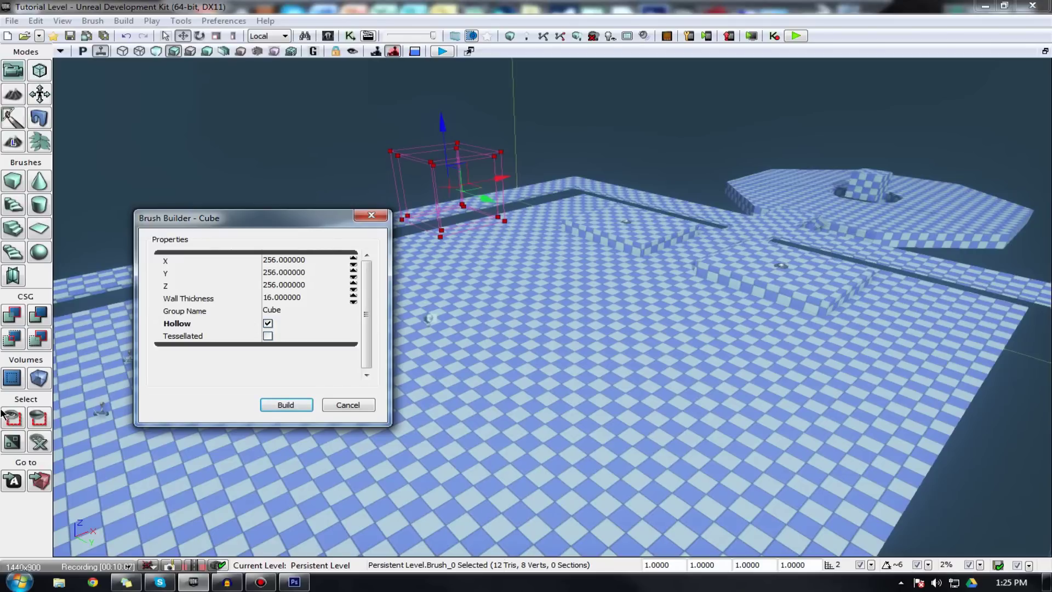
left_click(19, 318)
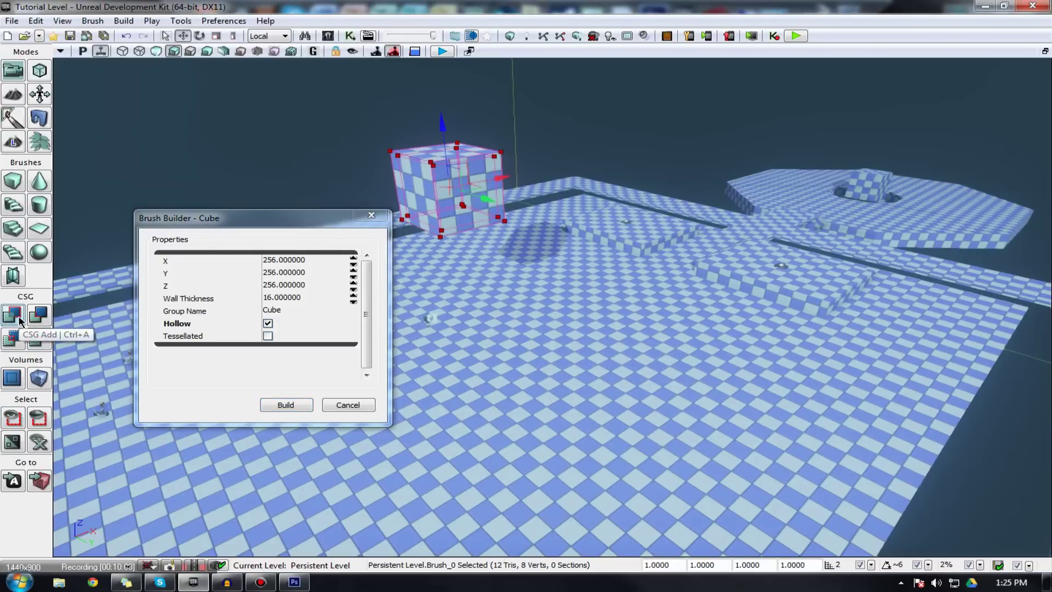
Rebuild the builder brush as a non-hollow 256 cube and close the Brush Builder
right_click_drag(553, 307, 381, 64)
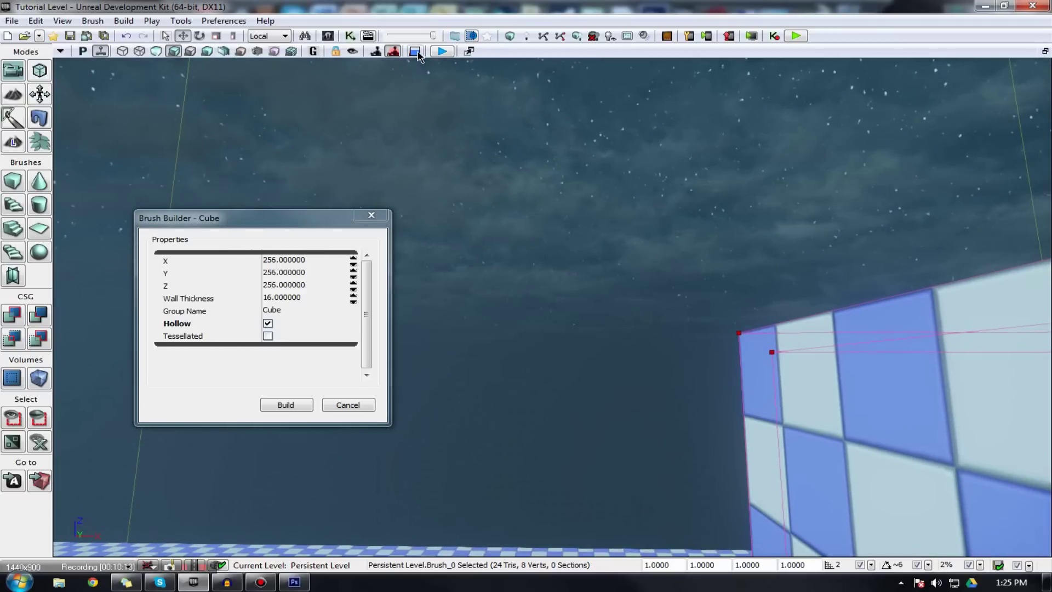
mouse_move(463, 335)
right_mouse_down()
mouse_move(520, 337)
mouse_move(445, 335)
right_mouse_up()
key("w")
key("s")
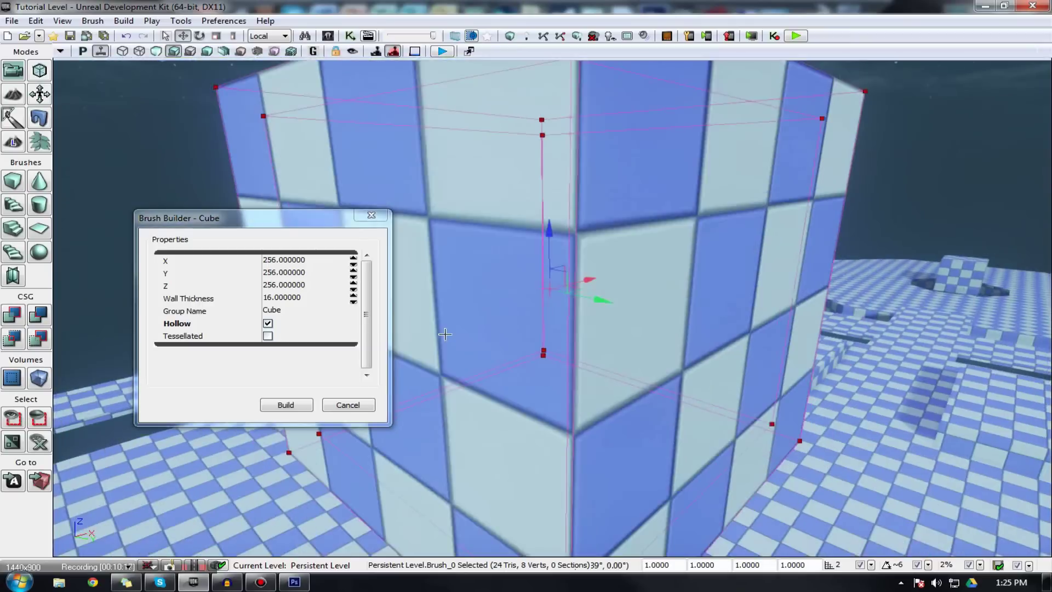
scroll(445, 334, "down", 3)
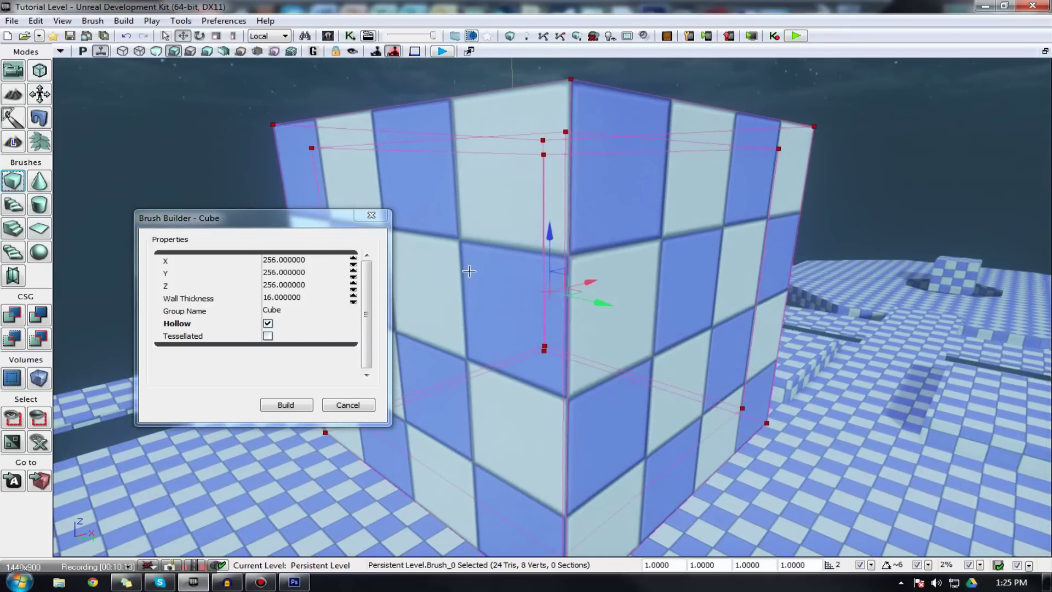
left_click(371, 215)
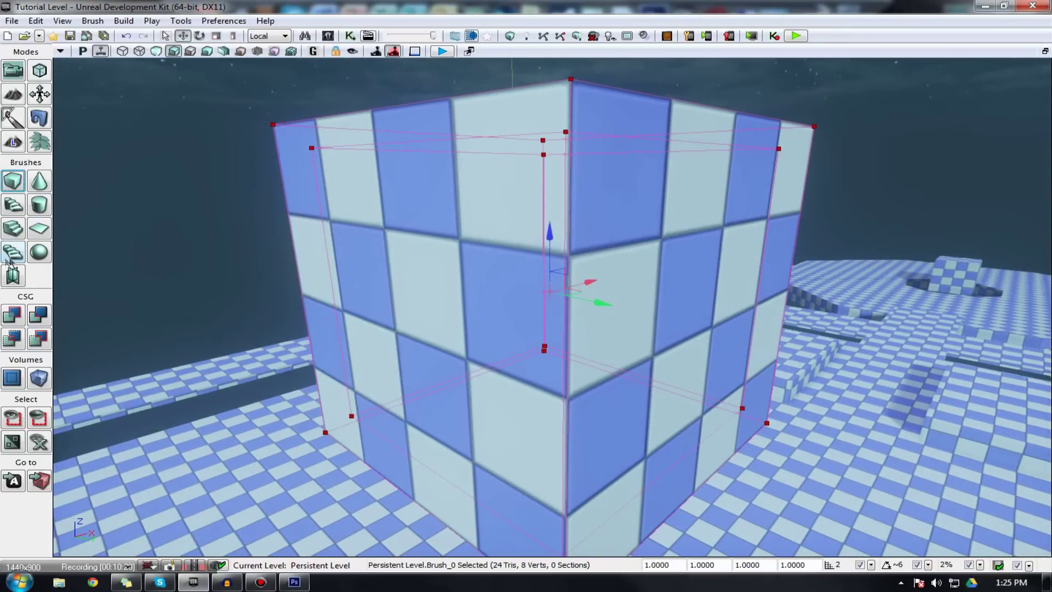
right_click(14, 182)
left_click(268, 324)
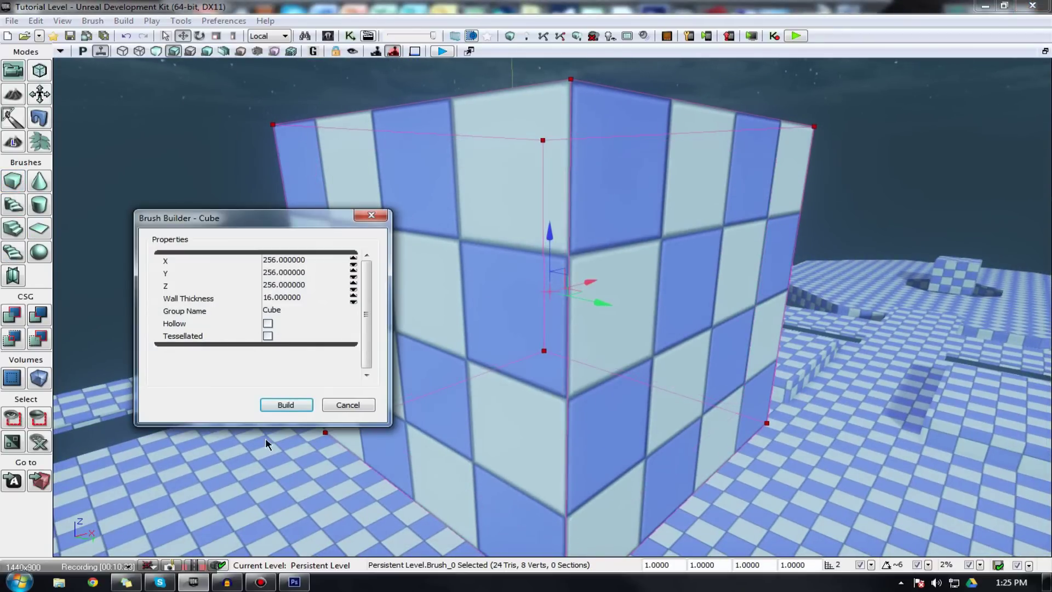
left_click(342, 404)
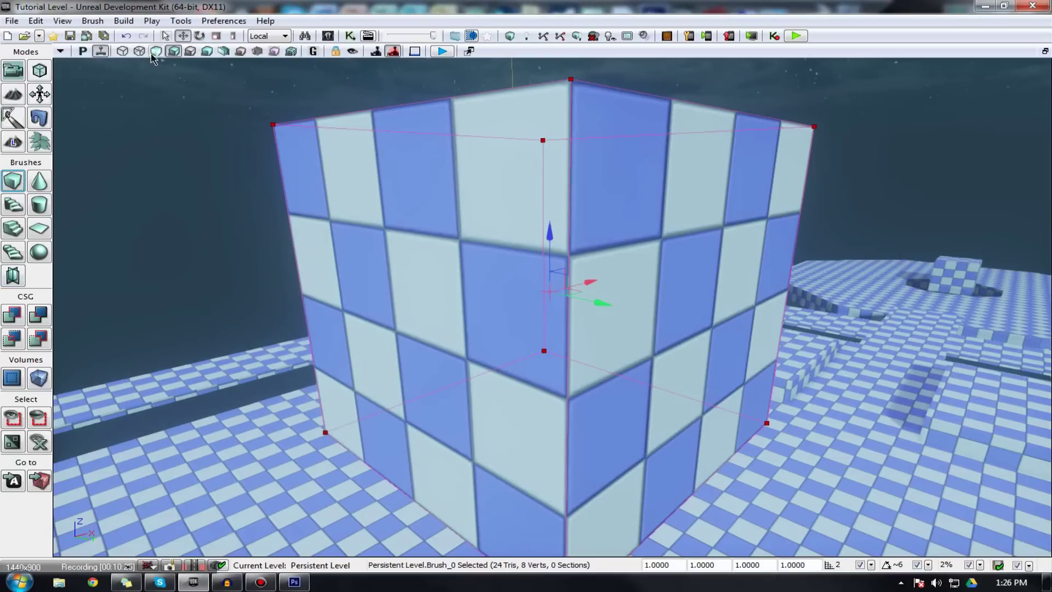
Cut an opening in one wall of the hollow cube by subtracting the builder brush, narrowed and shifted through that wall
left_click(236, 38)
mouse_move(597, 281)
left_mouse_down()
mouse_move(565, 288)
mouse_move(606, 308)
mouse_move(567, 215)
mouse_move(550, 244)
mouse_move(550, 230)
left_mouse_up()
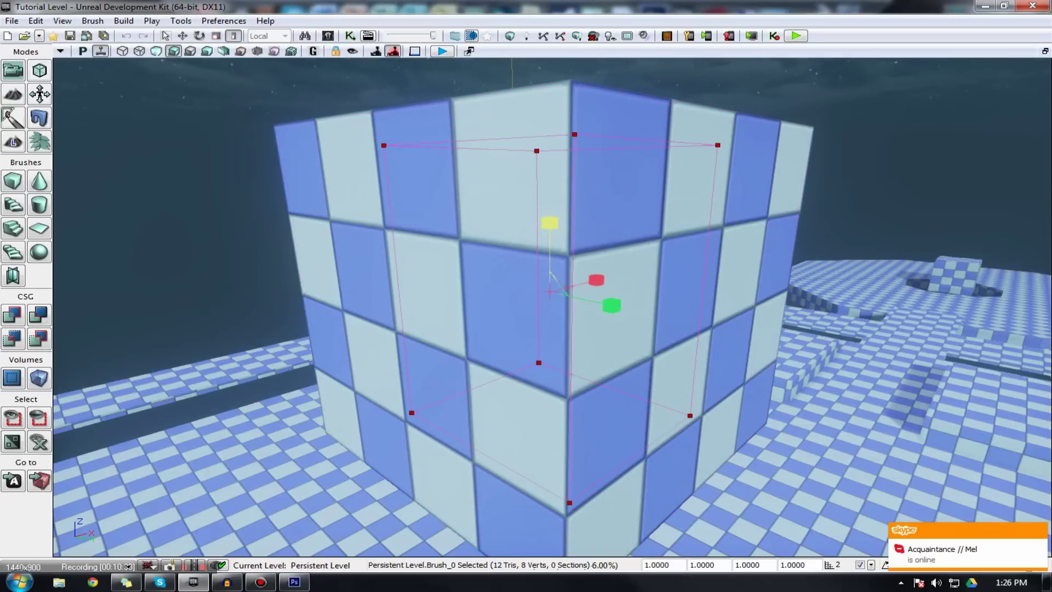
left_click(183, 36)
left_click_drag(588, 280, 529, 301)
left_click(40, 314)
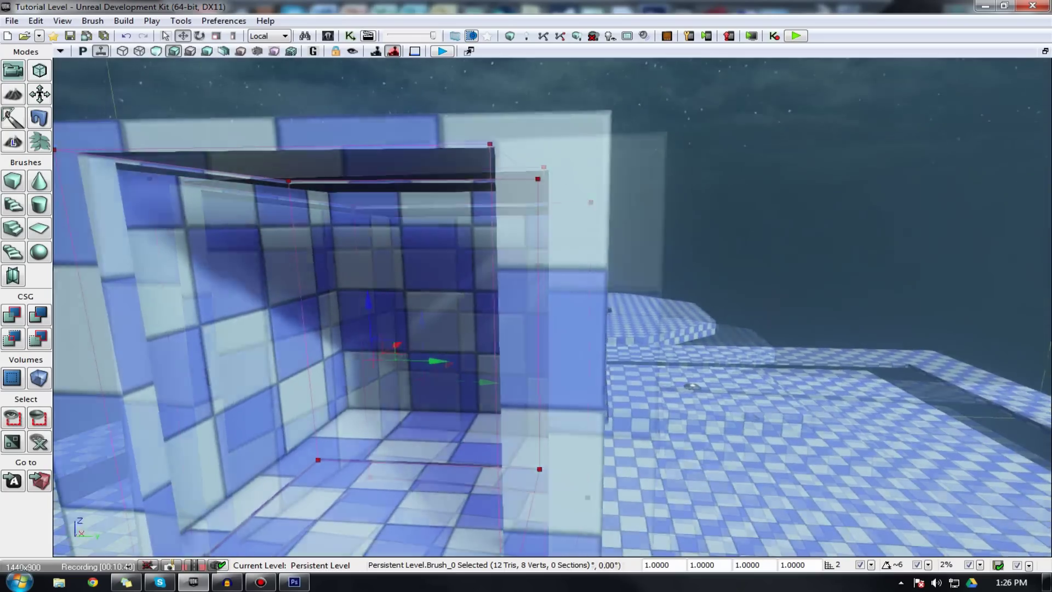
Undo the wall cut, the brush's scaling and move, and its rebuild as a non-hollow cube
mouse_move(548, 307)
right_mouse_down()
mouse_move(515, 310)
mouse_move(540, 307)
mouse_move(526, 334)
mouse_move(540, 328)
mouse_move(504, 340)
mouse_move(433, 334)
mouse_move(540, 328)
right_mouse_up()
scroll(318, 360, "down", 10)
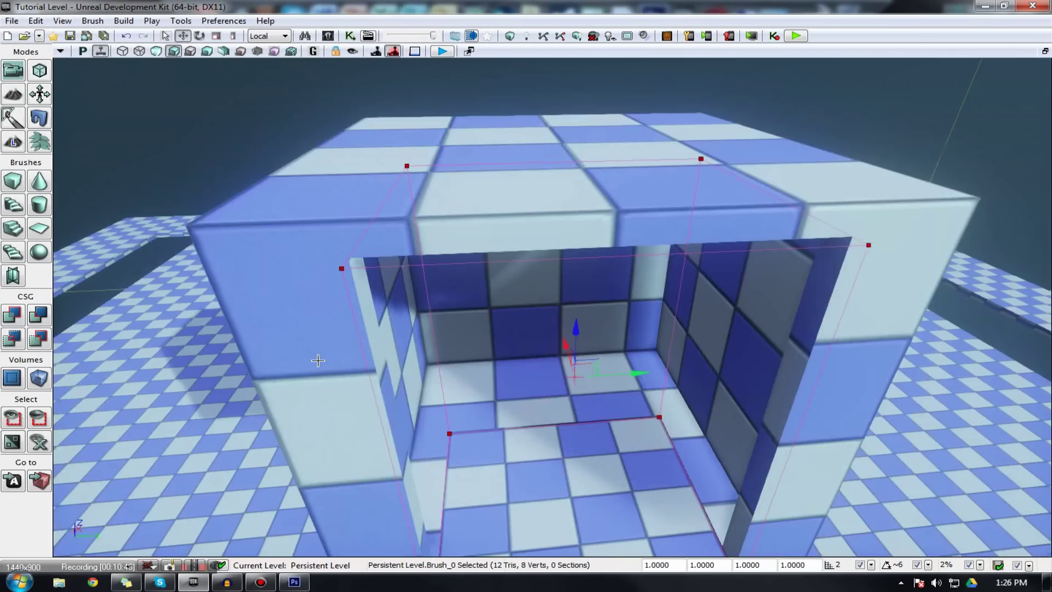
key("ctrl+z")
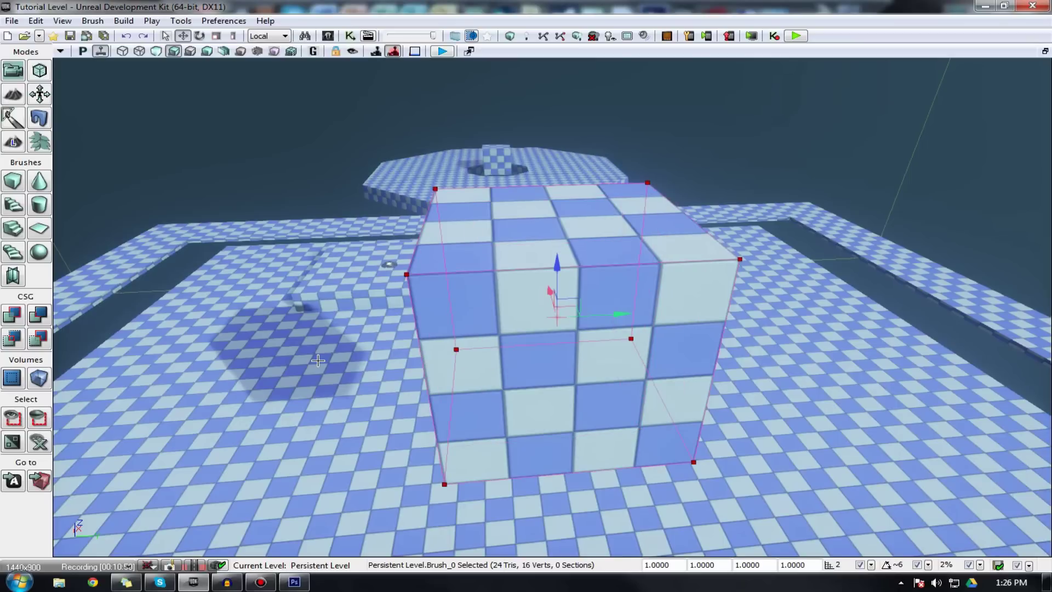
key("ctrl+z")
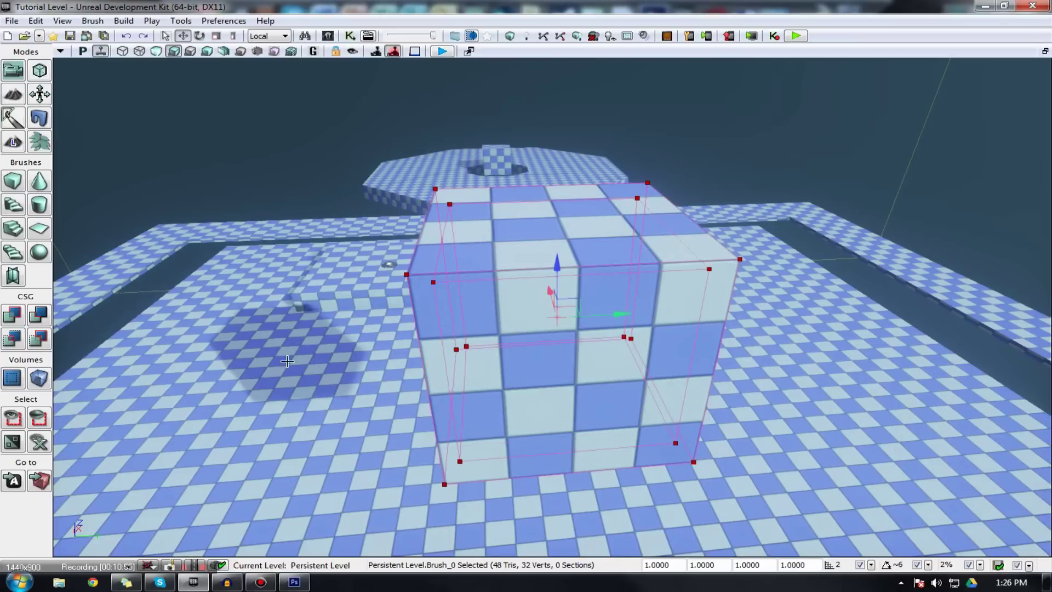
mouse_move(509, 178)
right_mouse_down()
mouse_move(274, 186)
mouse_move(954, 180)
mouse_move(1024, 163)
right_mouse_up()
key("d")
key("w")
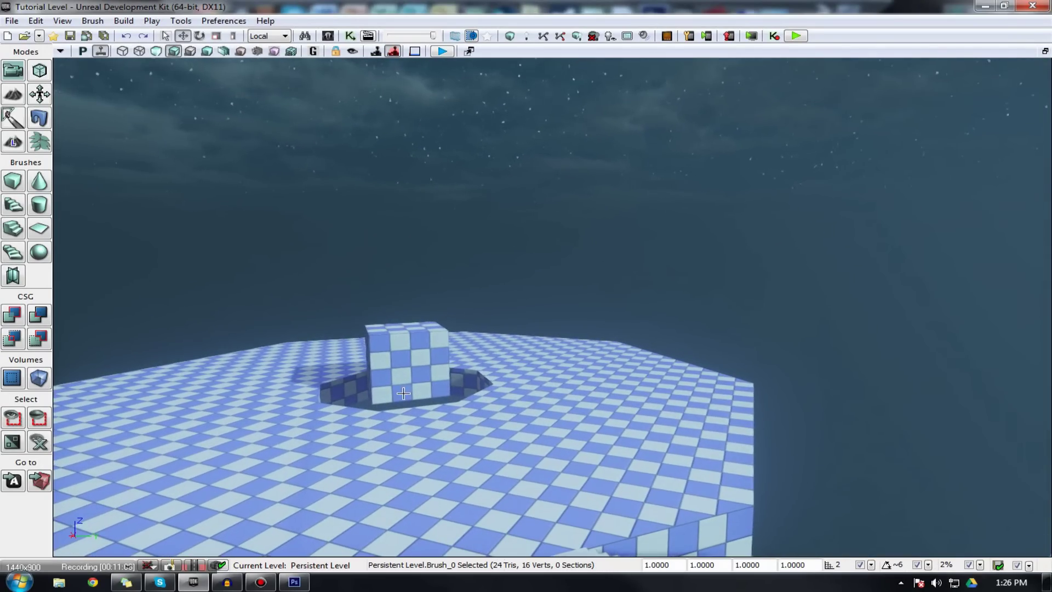
right_click_drag(410, 362, 628, 329)
key("w")
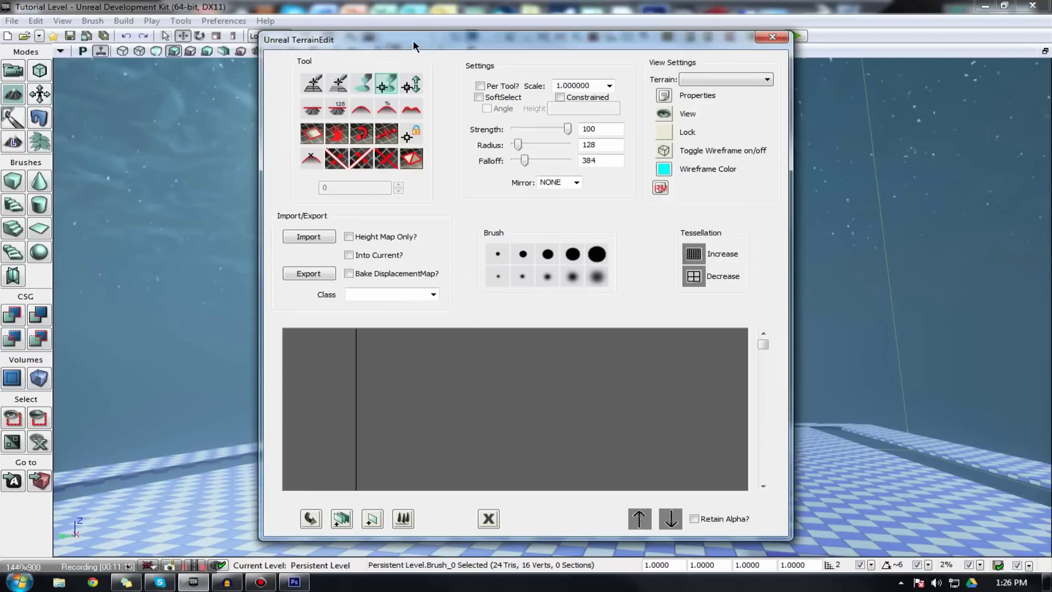
Open the terrain editing window to view its tools, move it aside, and close it
left_click_drag(321, 44, 533, 49)
right_click_drag(263, 307, 758, 119)
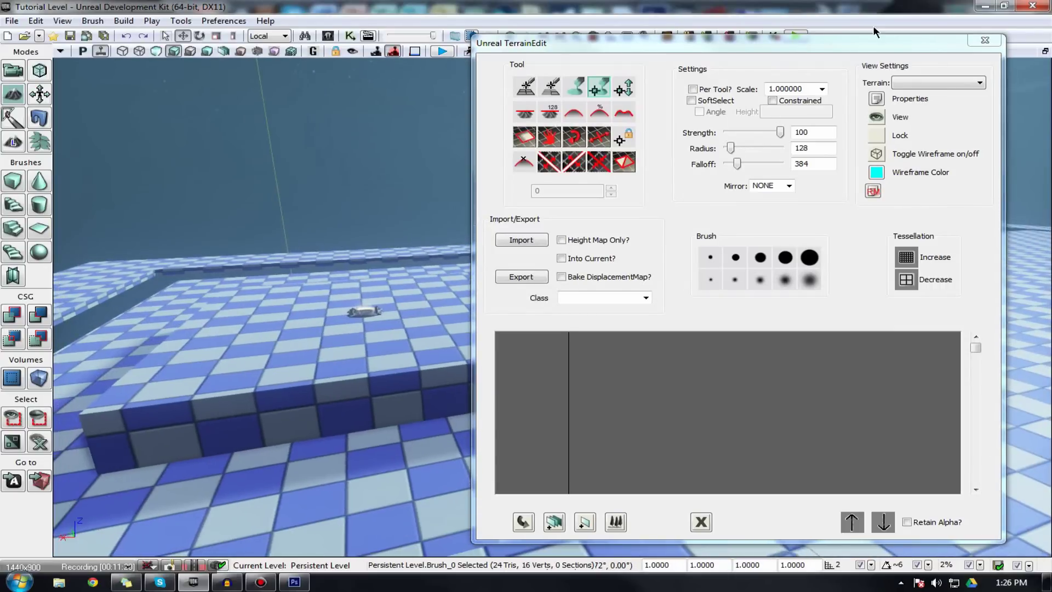
left_click(984, 41)
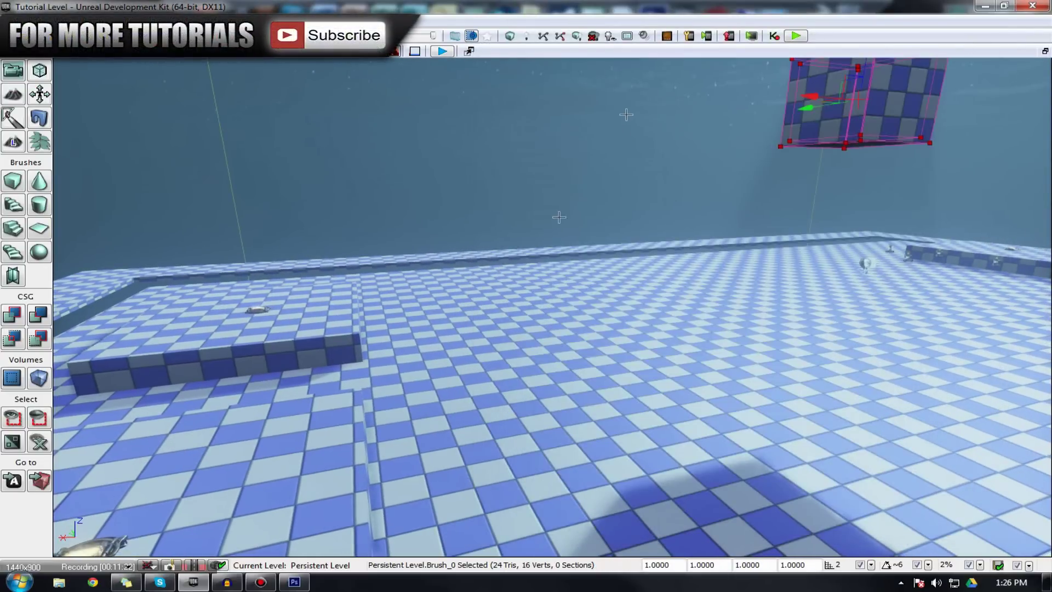